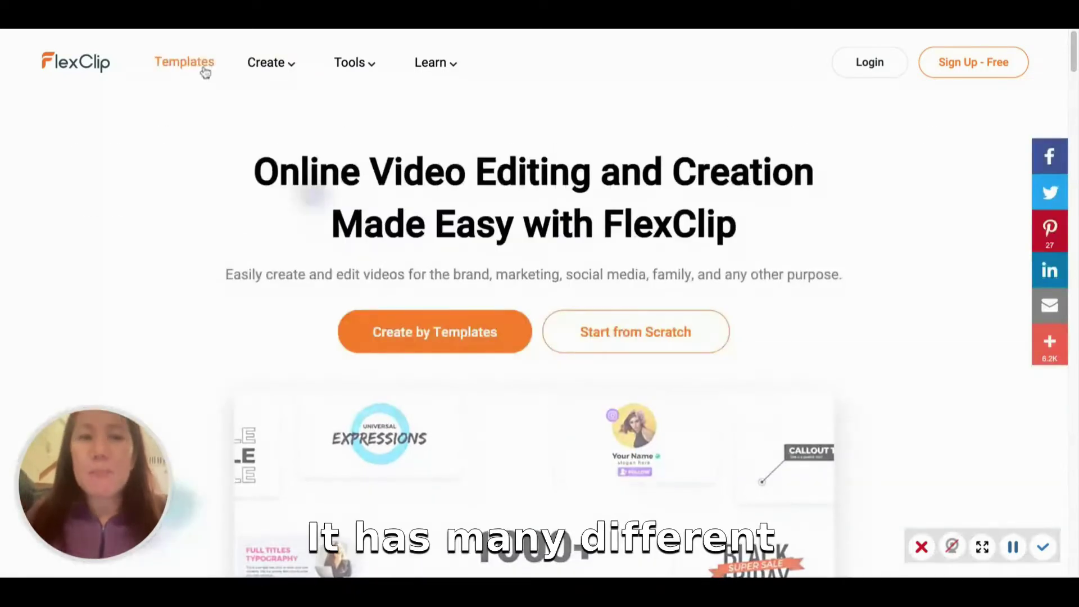
Scroll the homepage down to the template showcase with Corporate, Promo and Birthday categories
mouse_move(261, 69)
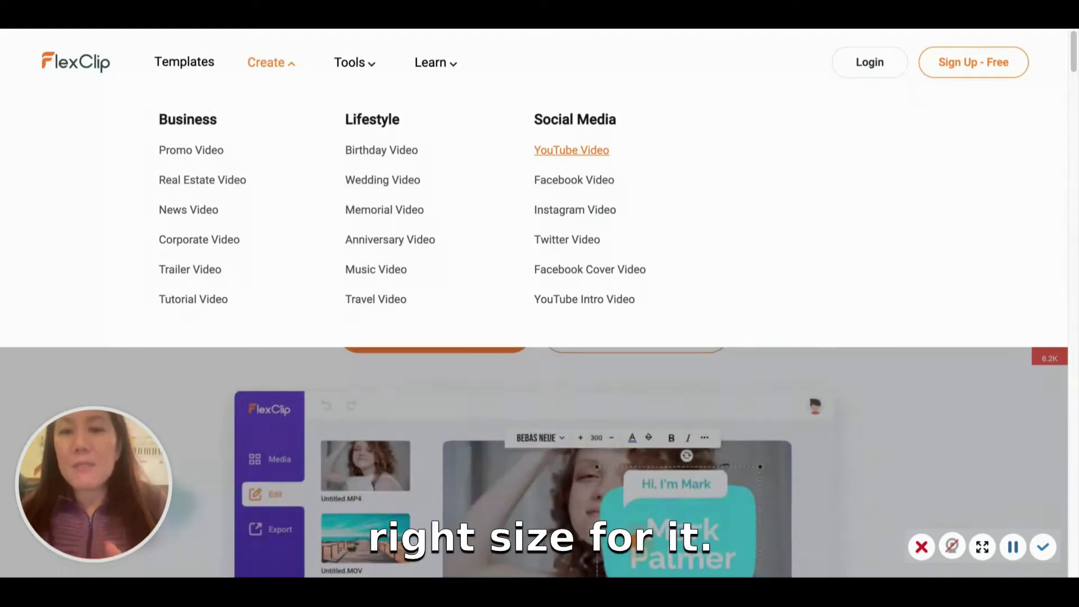
scroll(1074, 67, down, 2)
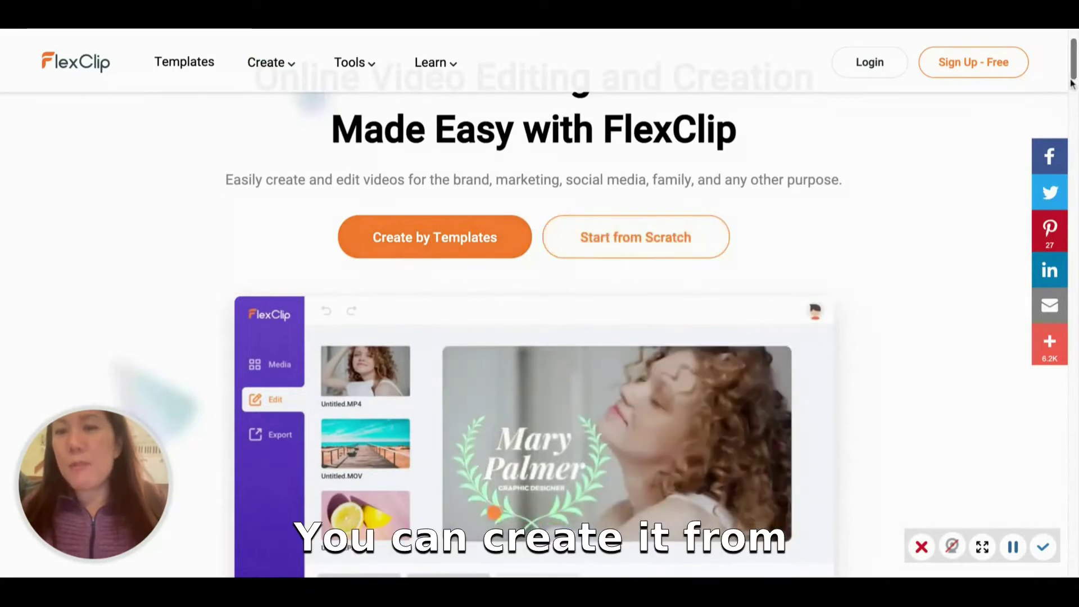
scroll(1072, 74, down, 3)
scroll(1072, 73, up, 1)
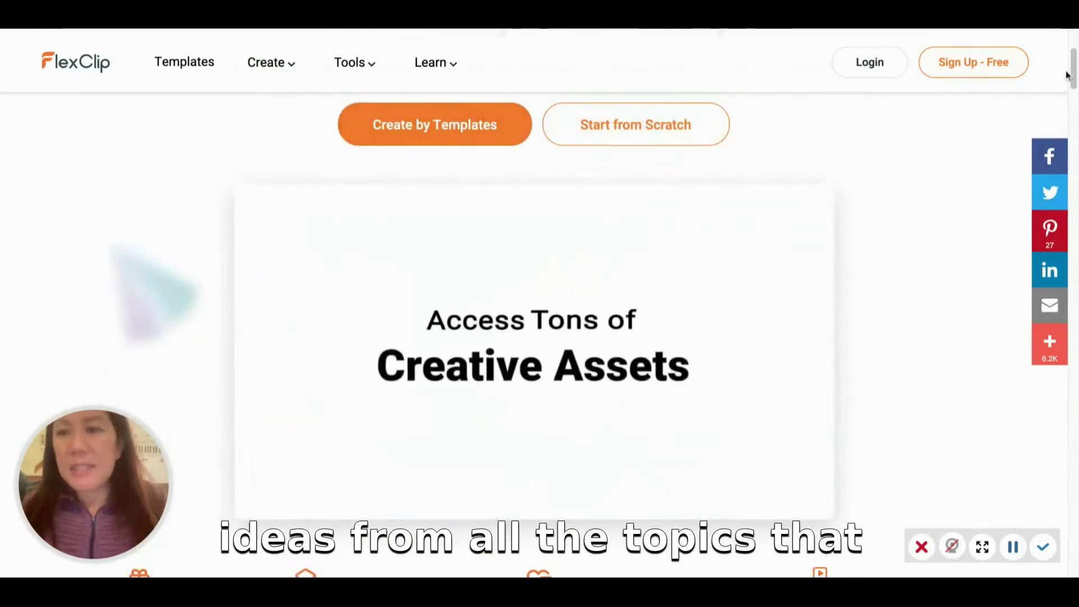
scroll(1070, 74, down, 5)
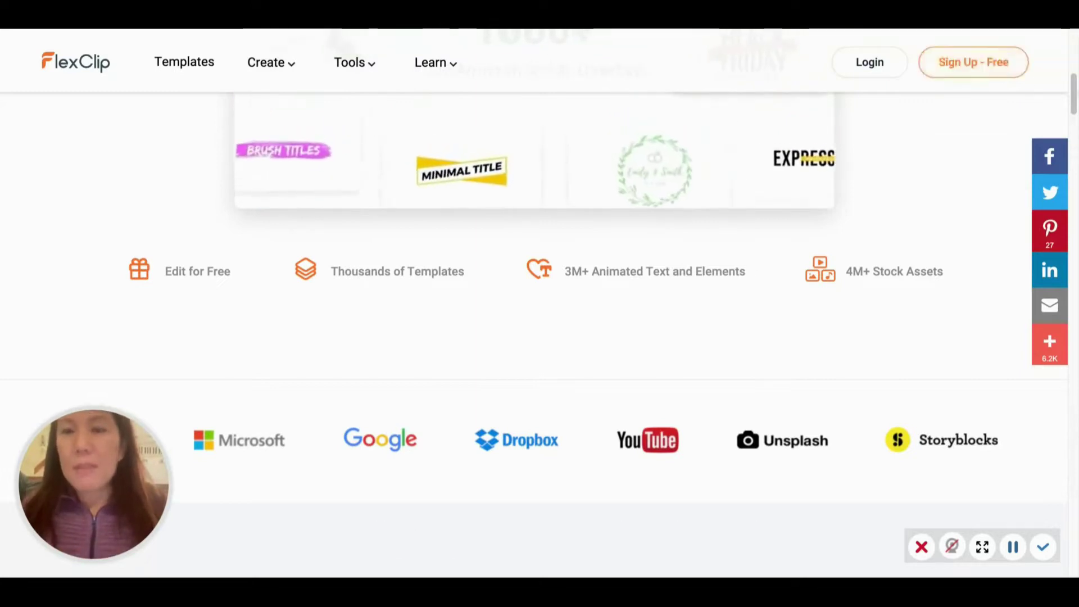
scroll(1074, 92, down, 2)
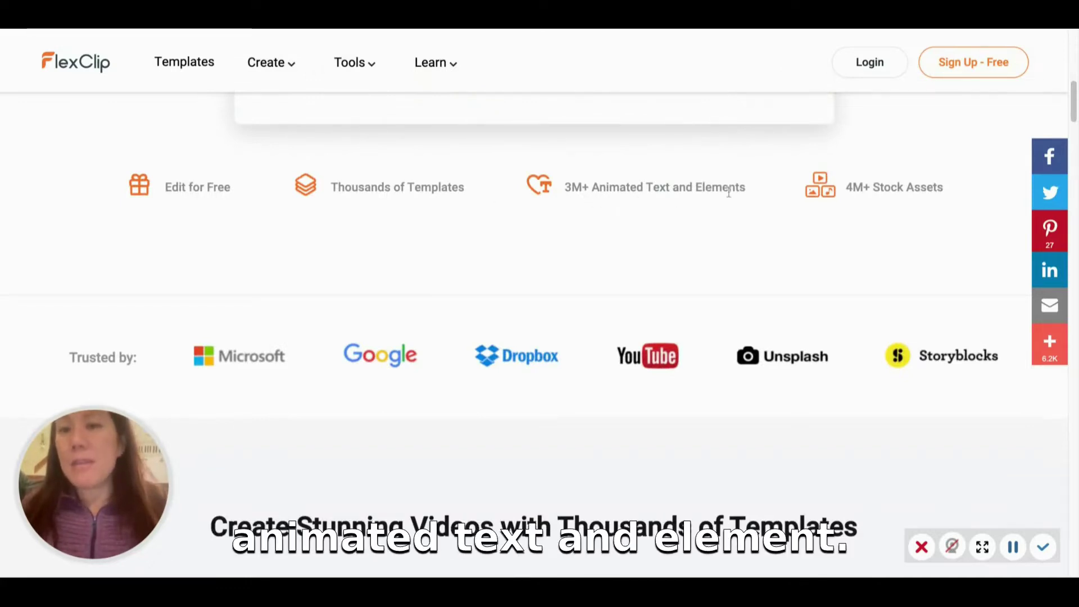
scroll(1074, 113, down, 8)
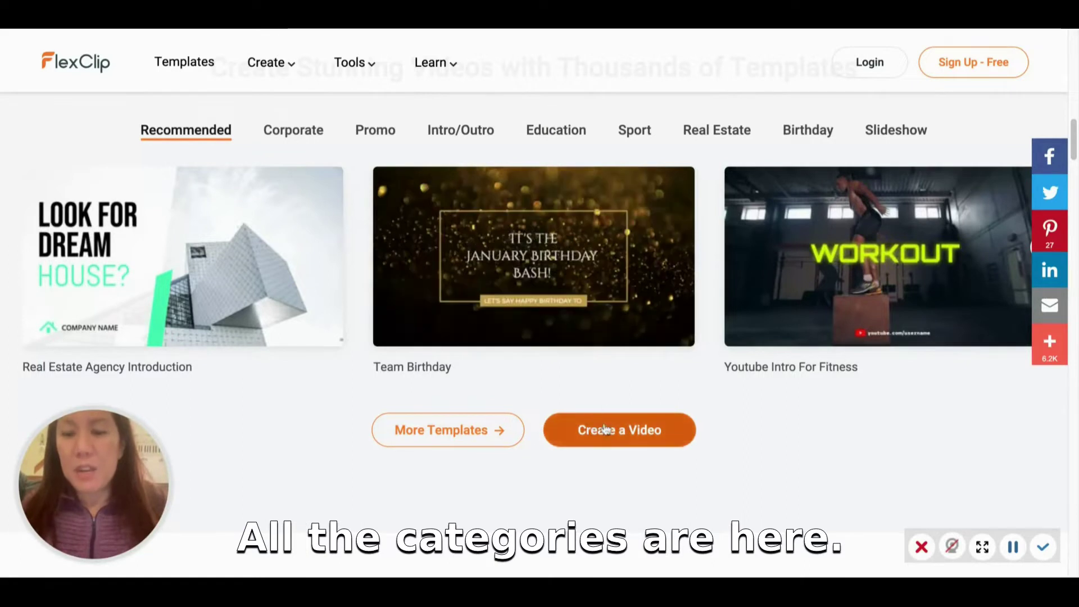
Log in with the autofilled account e-mail and the account password
click(882, 79)
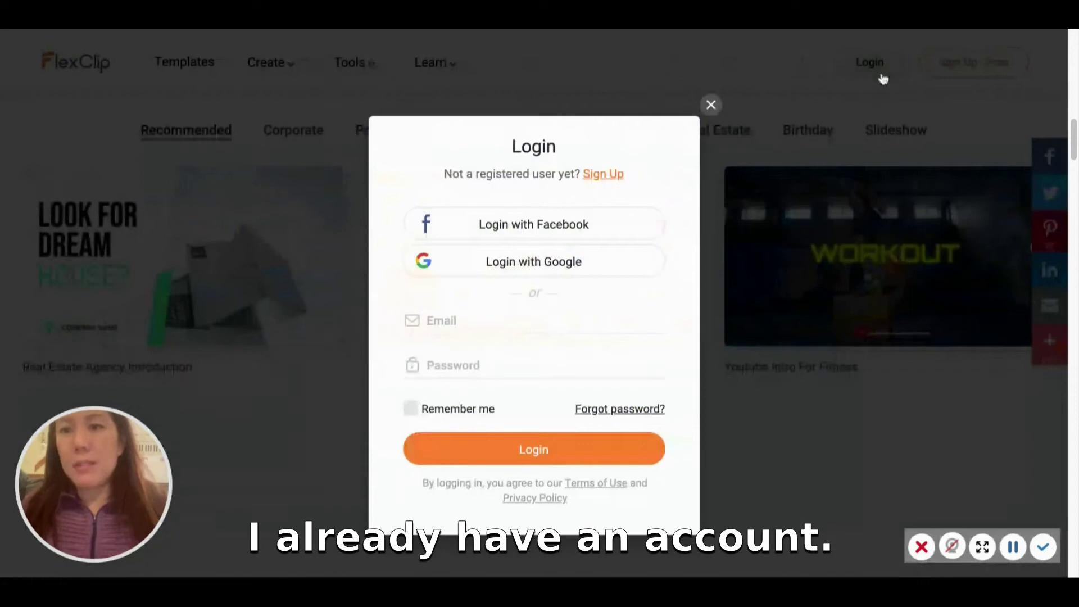
click(507, 317)
click(494, 362)
text(••)
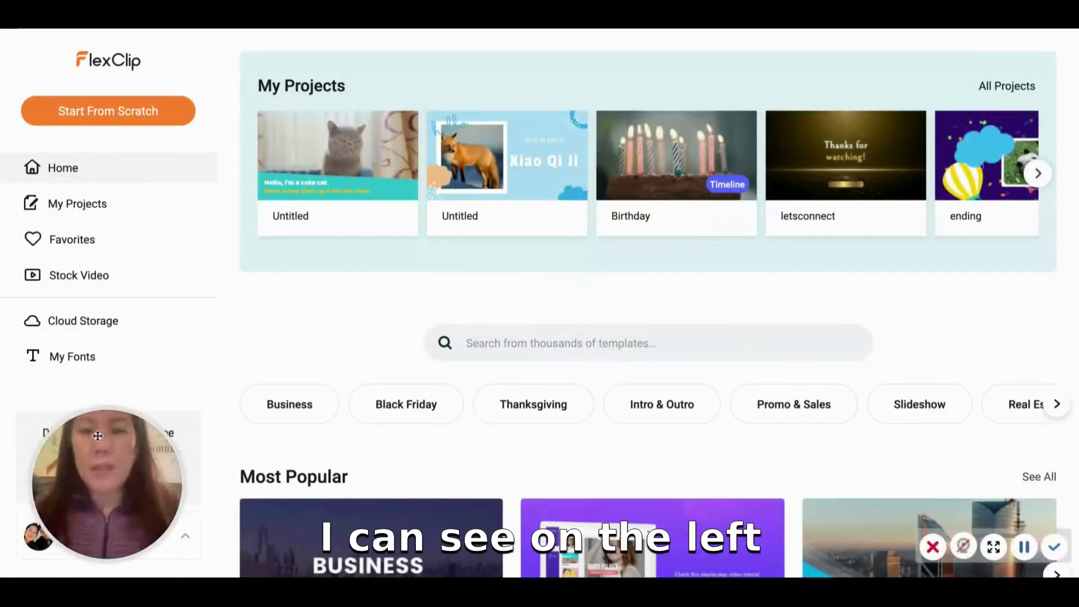
drag(973, 464, 967, 457)
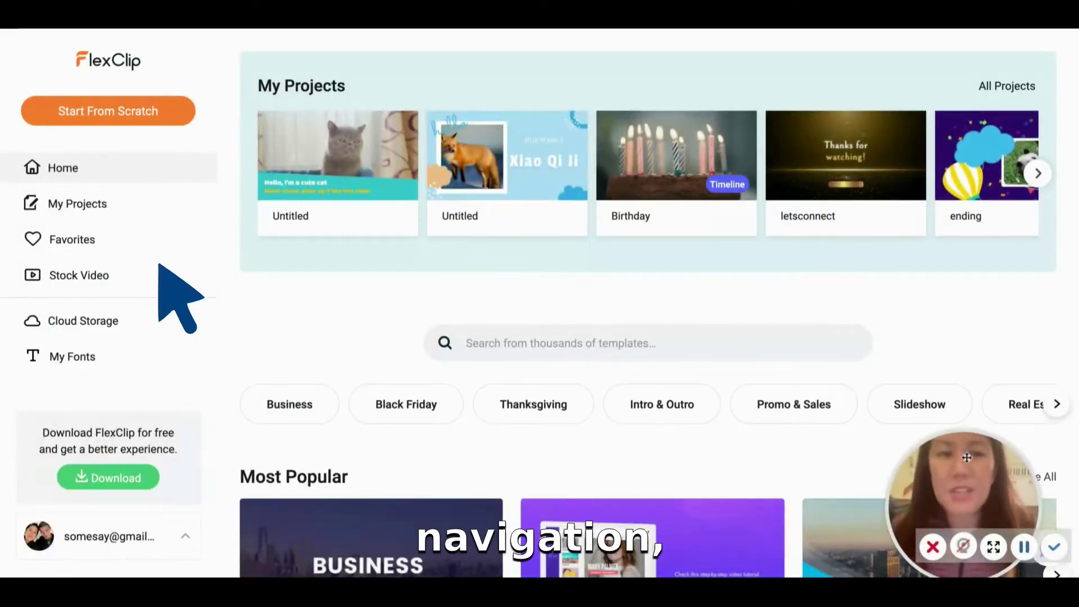
Browse My Projects, Favorites, Stock Video, Cloud Storage and My Fonts, then return Home
click(99, 206)
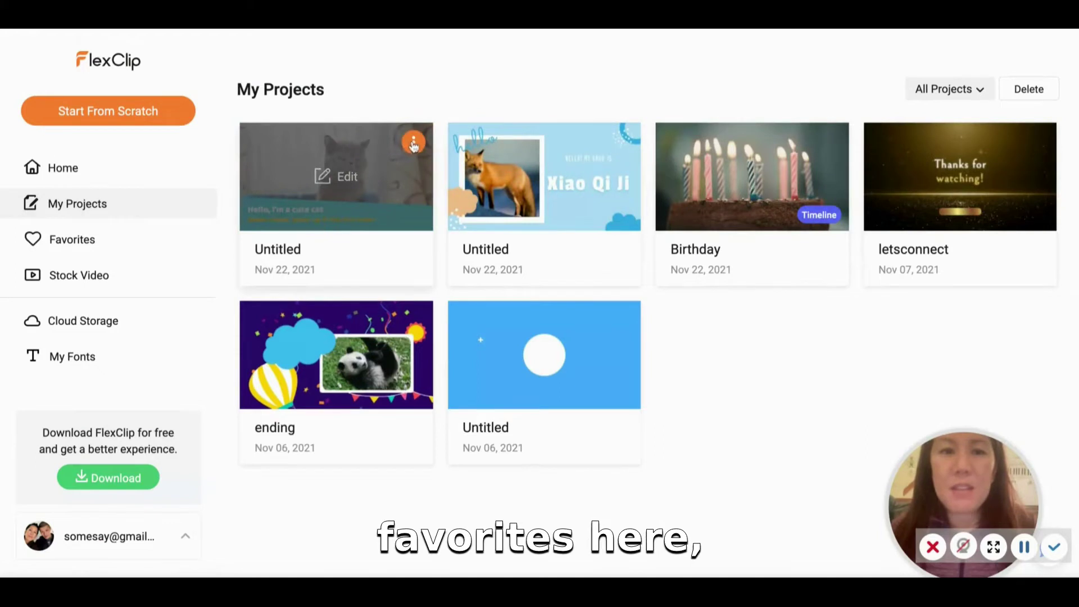
click(414, 143)
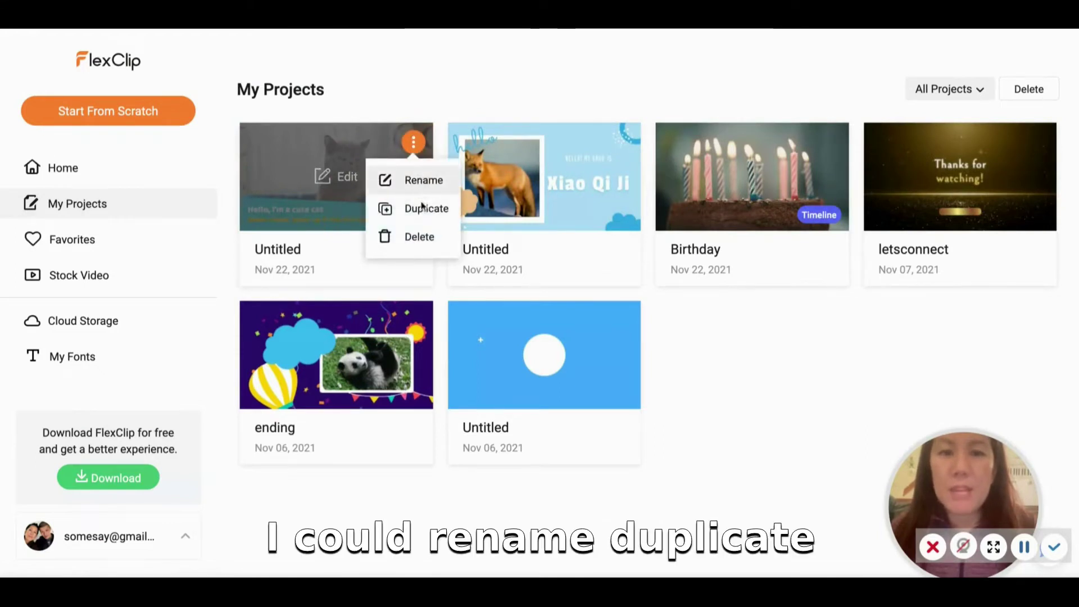
click(133, 238)
click(120, 279)
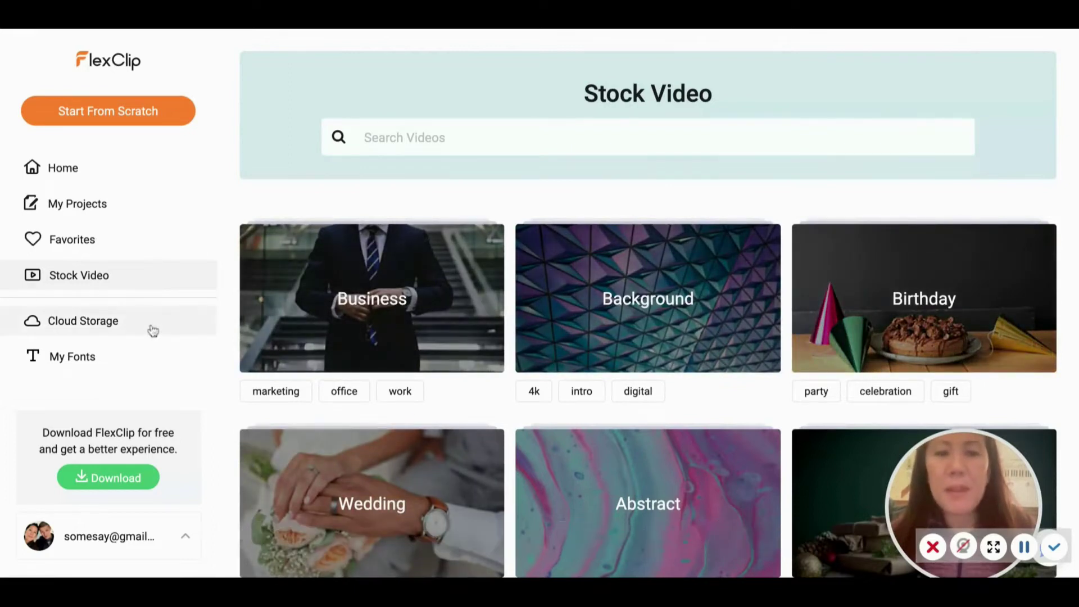
click(152, 331)
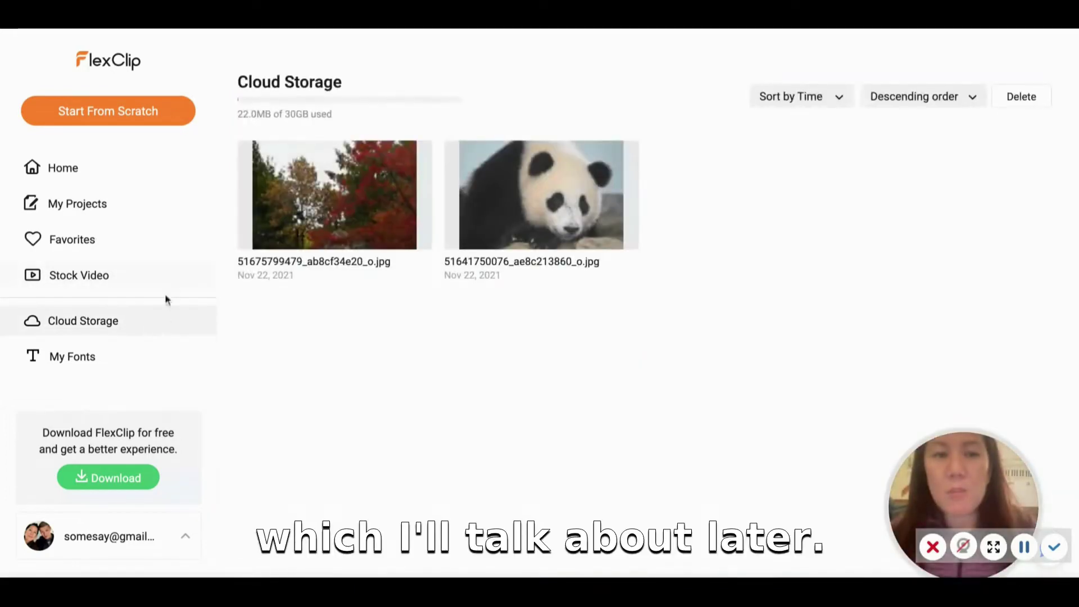
click(134, 361)
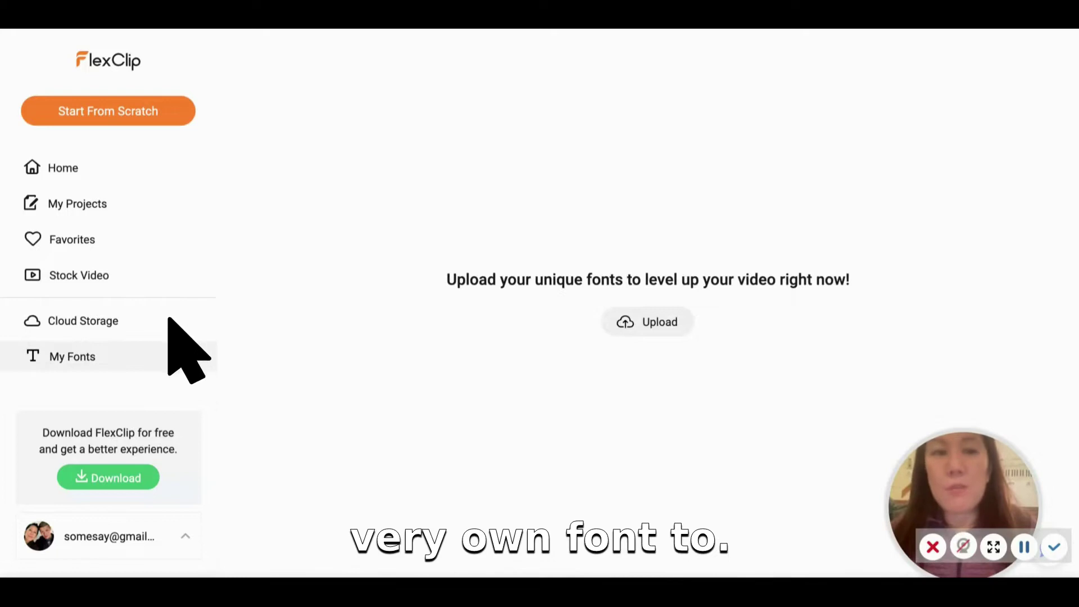
click(74, 169)
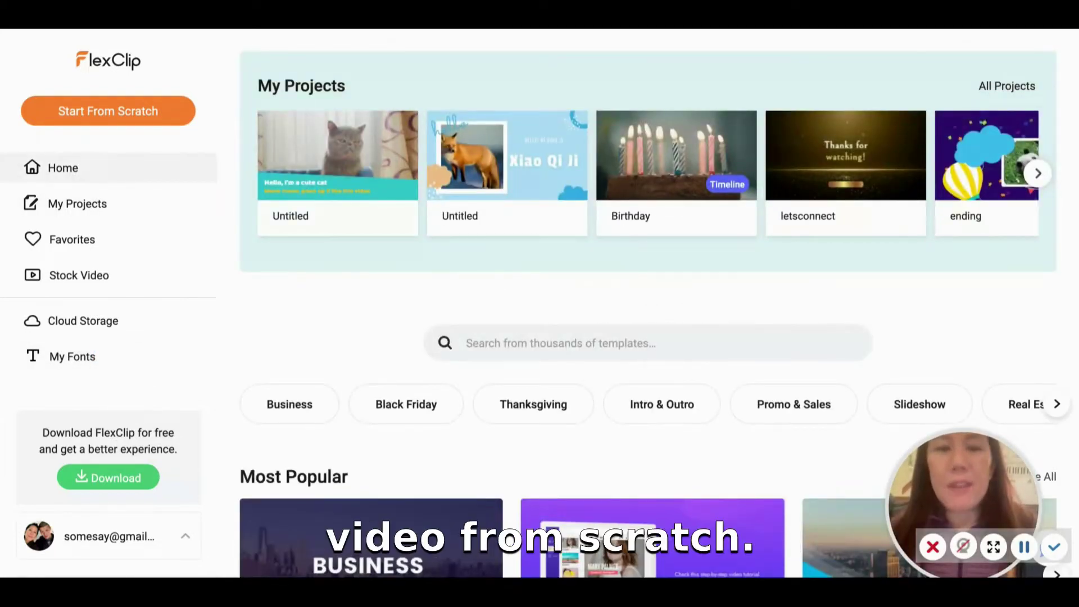
Create a blank video from scratch using Timeline Mode editing
click(108, 111)
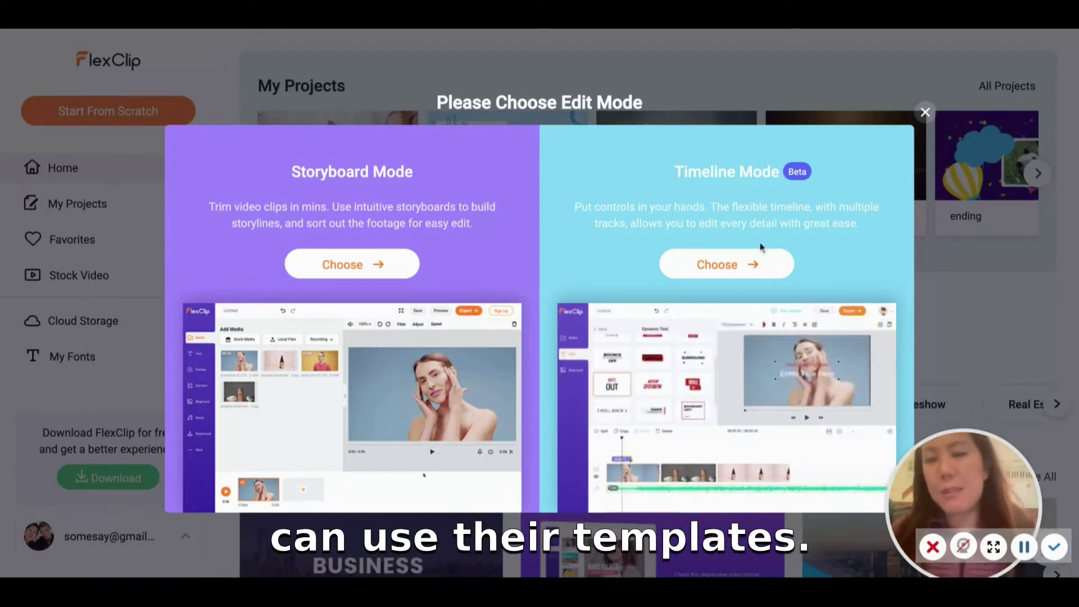
click(745, 265)
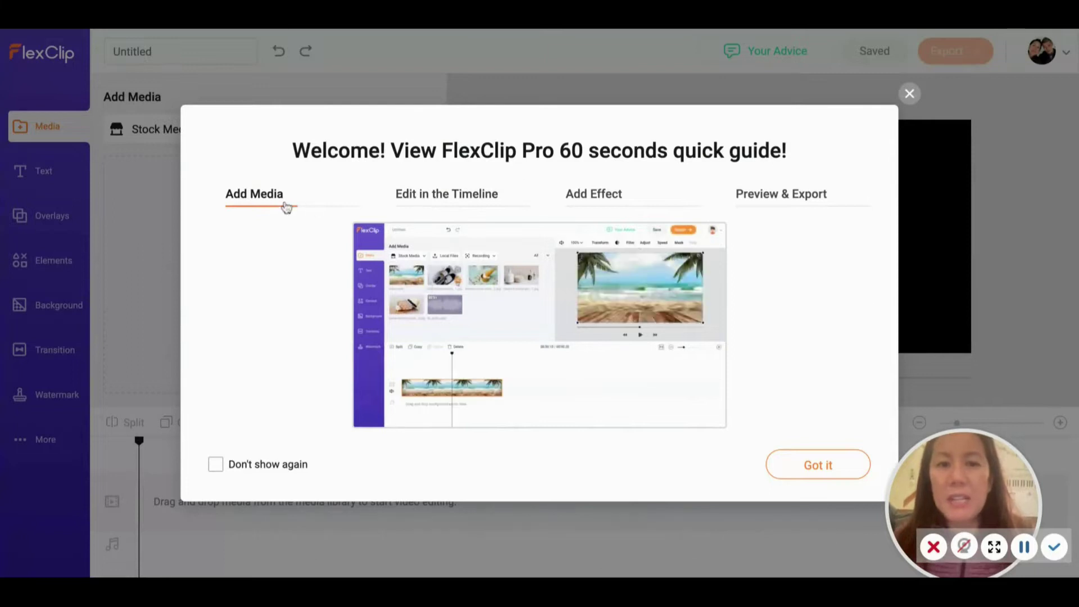
Review the guide's Edit in the Timeline, Add Effect and Preview & Export sections, then dismiss it
click(422, 196)
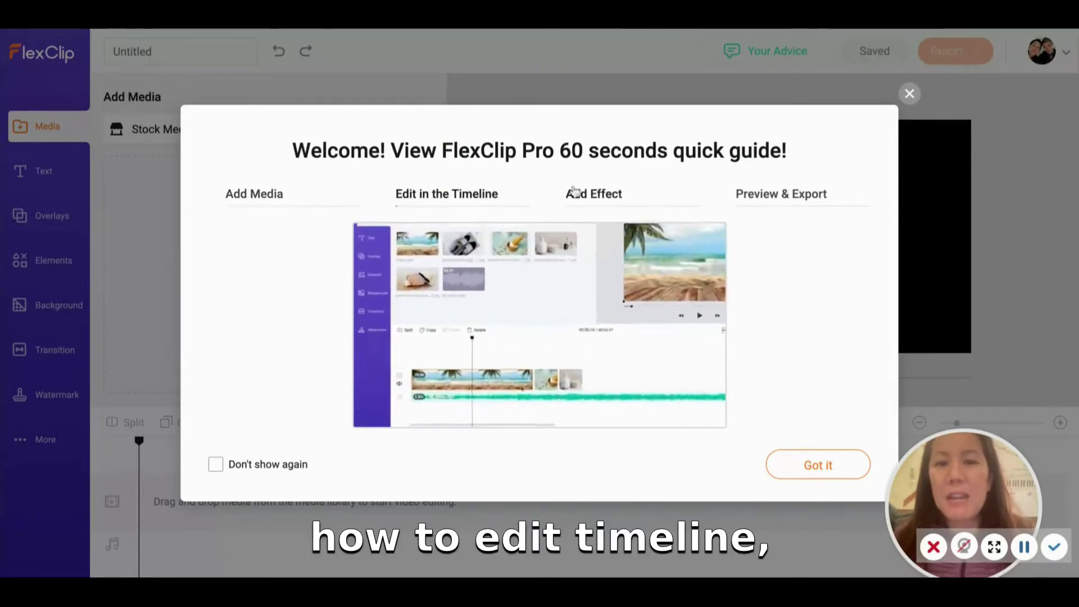
click(660, 192)
click(783, 195)
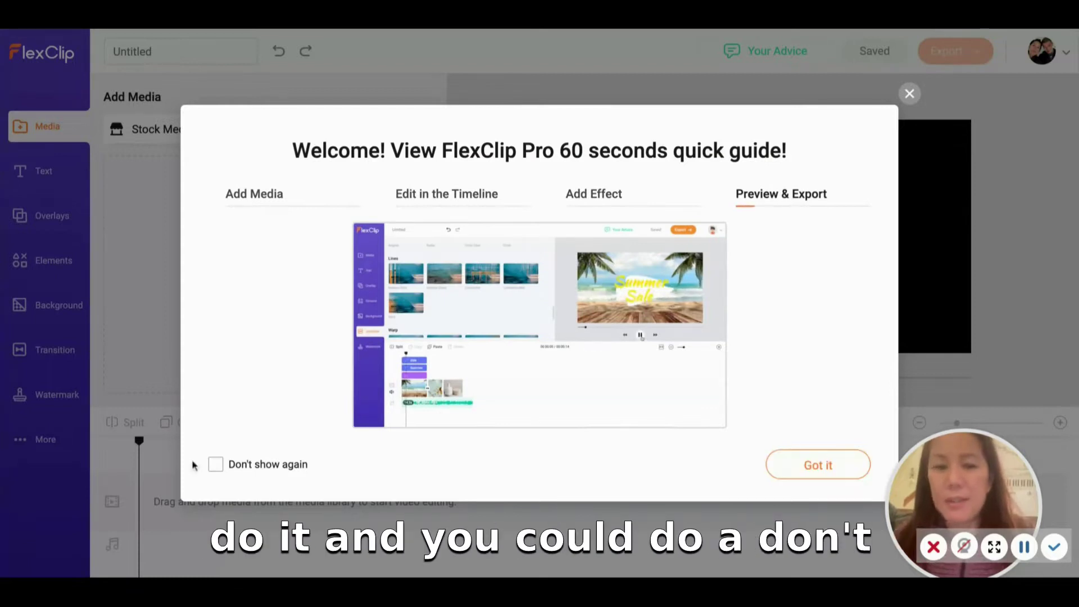
click(815, 468)
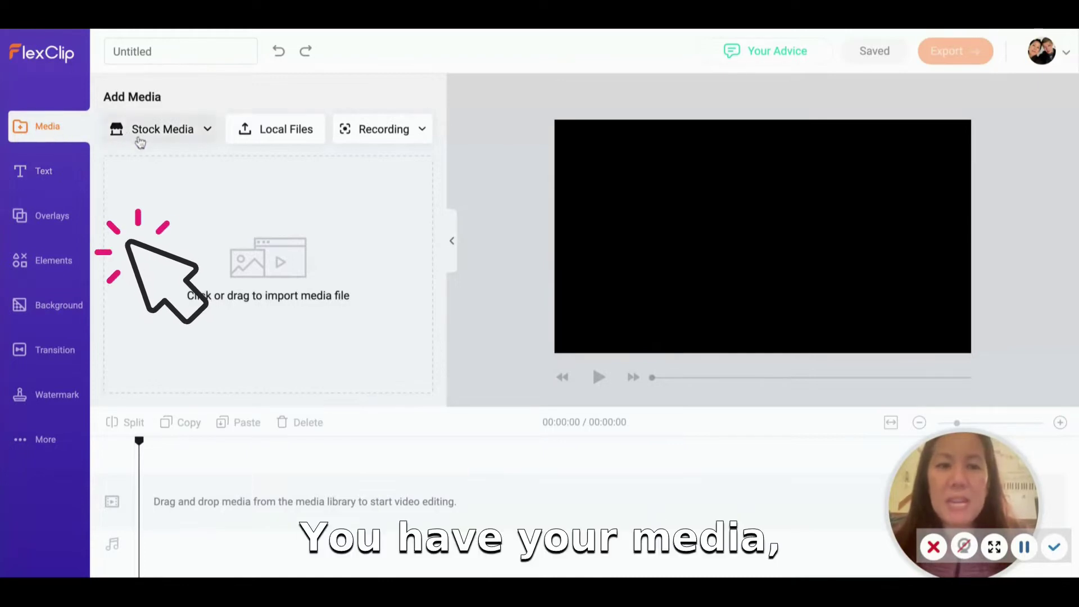
Look over the Stock Media types and the screen and webcam Recording options
click(186, 129)
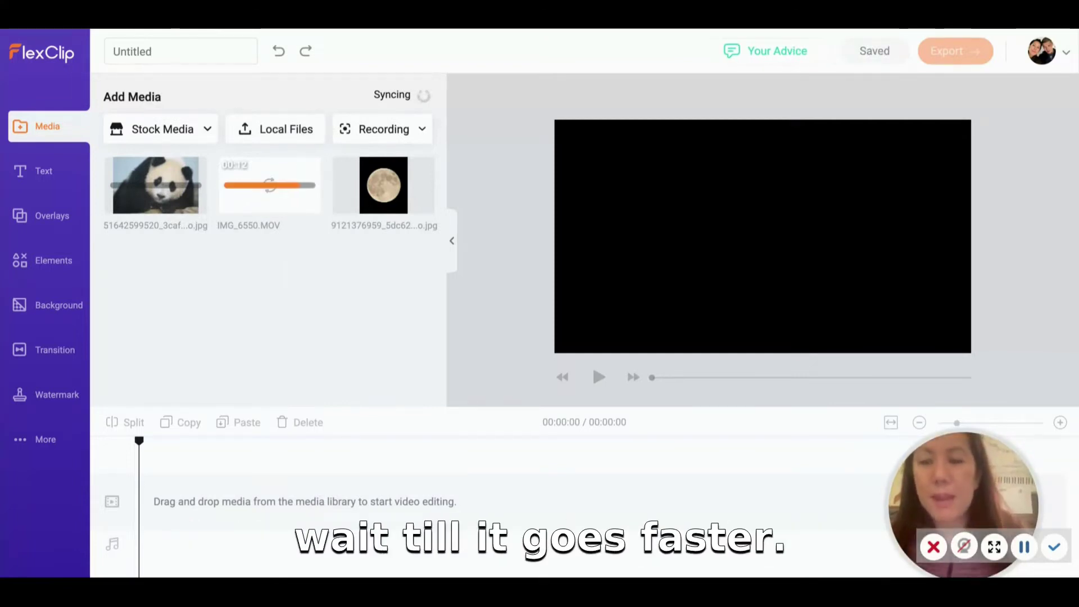
mouse_move(319, 178)
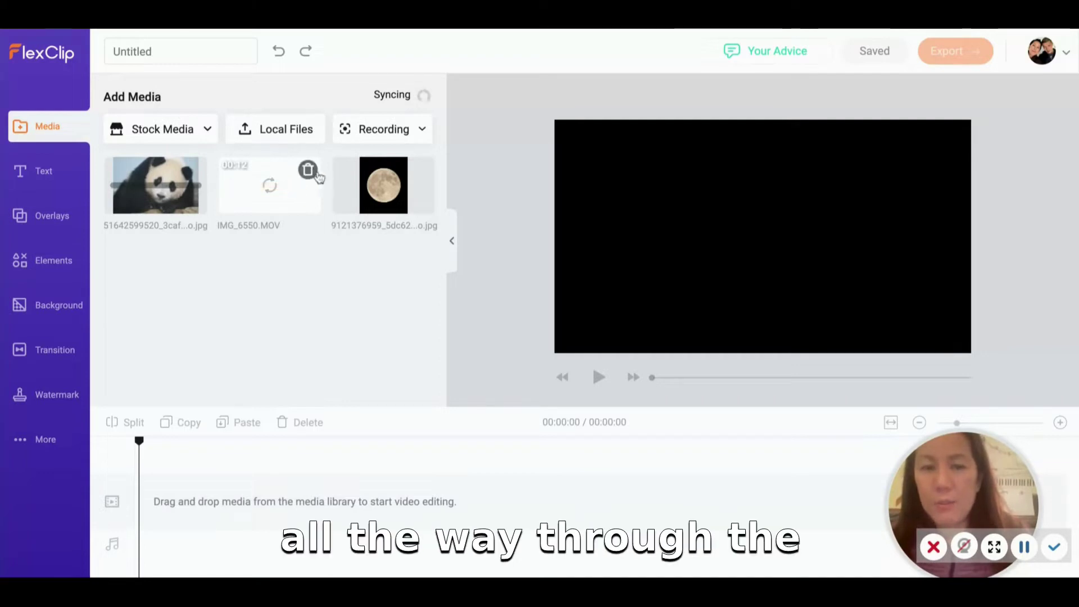
click(384, 129)
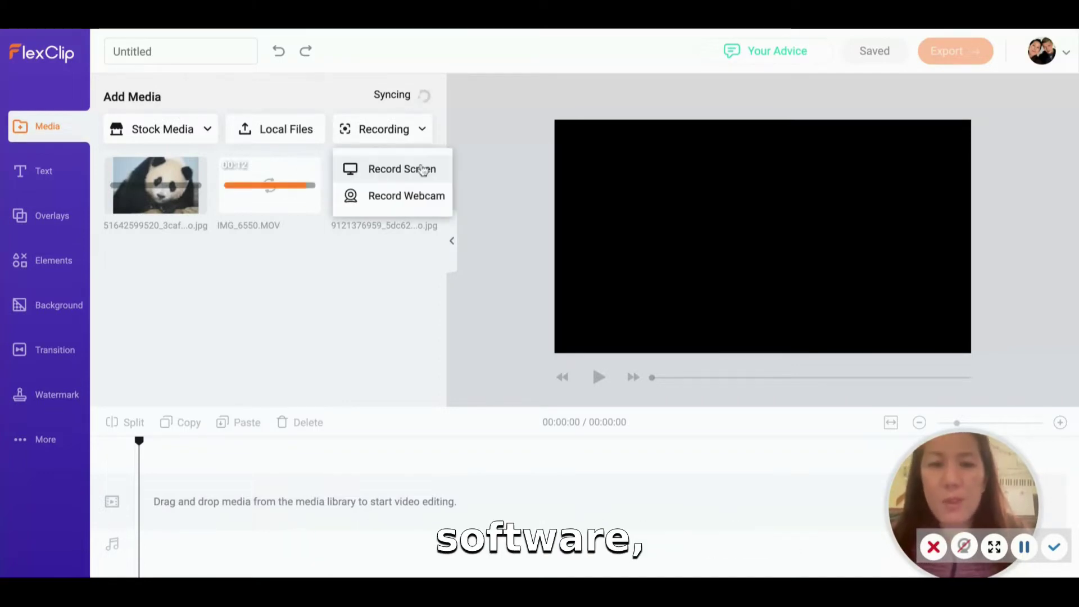
click(396, 252)
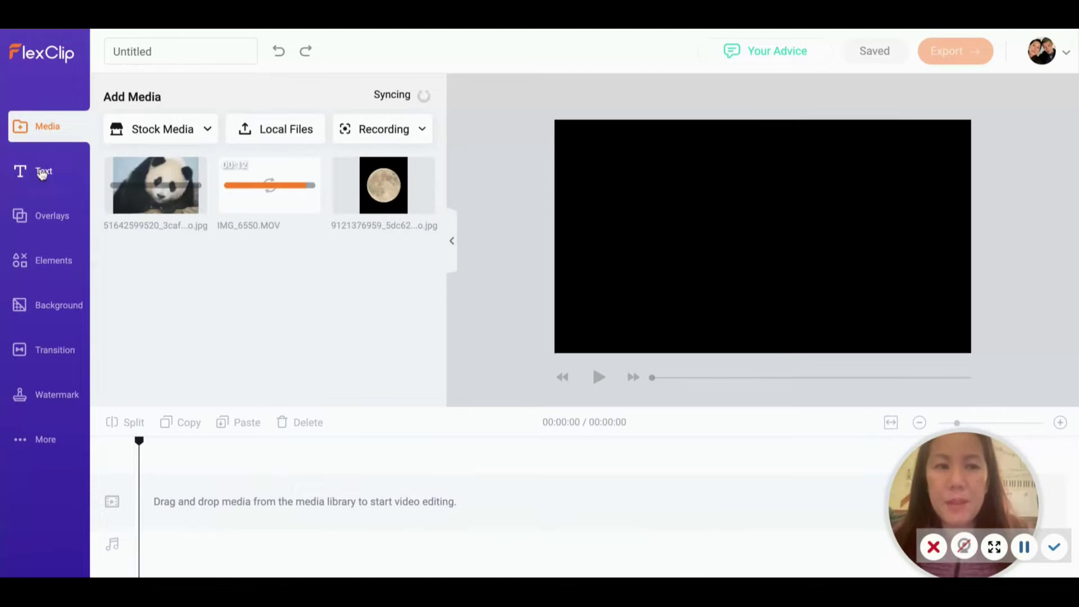
Browse the Text templates, then look at the Overlays collection
click(42, 174)
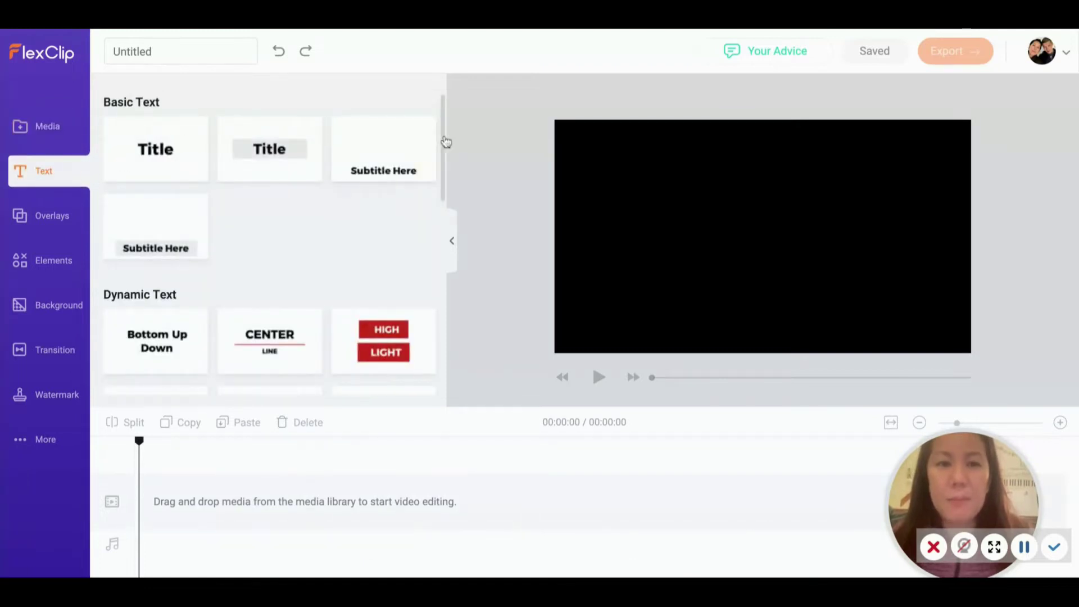
scroll(444, 140, down, 10)
scroll(446, 142, down, 2)
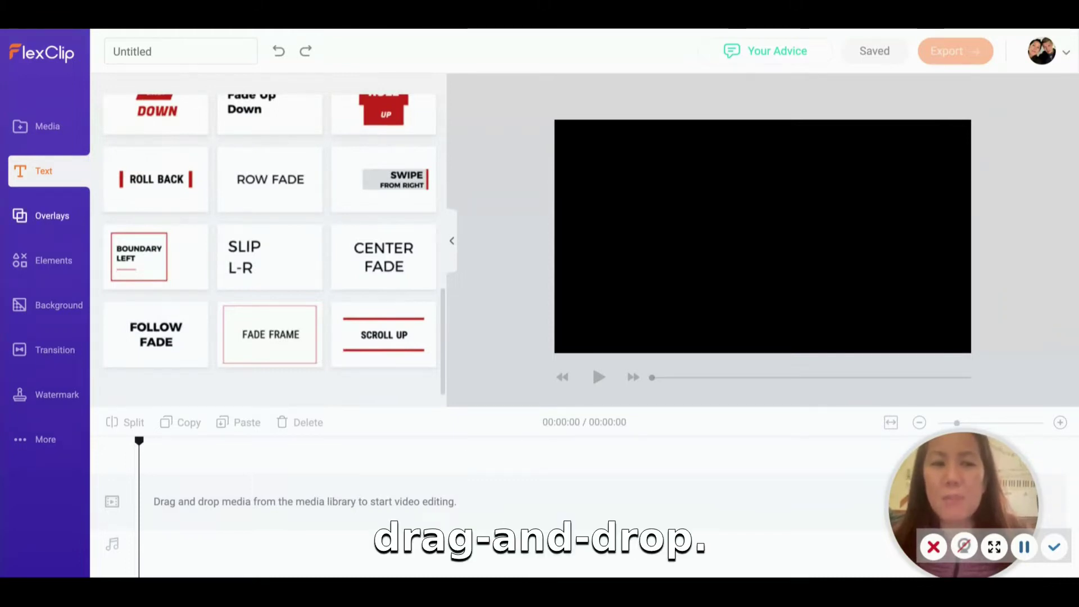
click(51, 215)
Place the panda photo on the timeline, stretch it to fill the frame, and preview it
click(42, 128)
drag(135, 179, 197, 495)
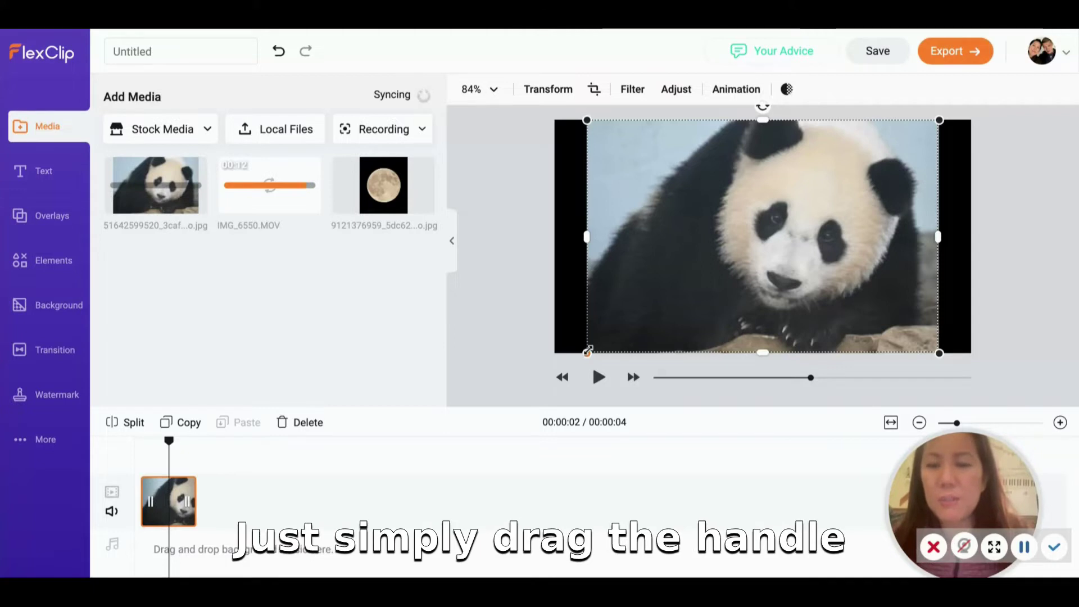
drag(587, 353, 544, 348)
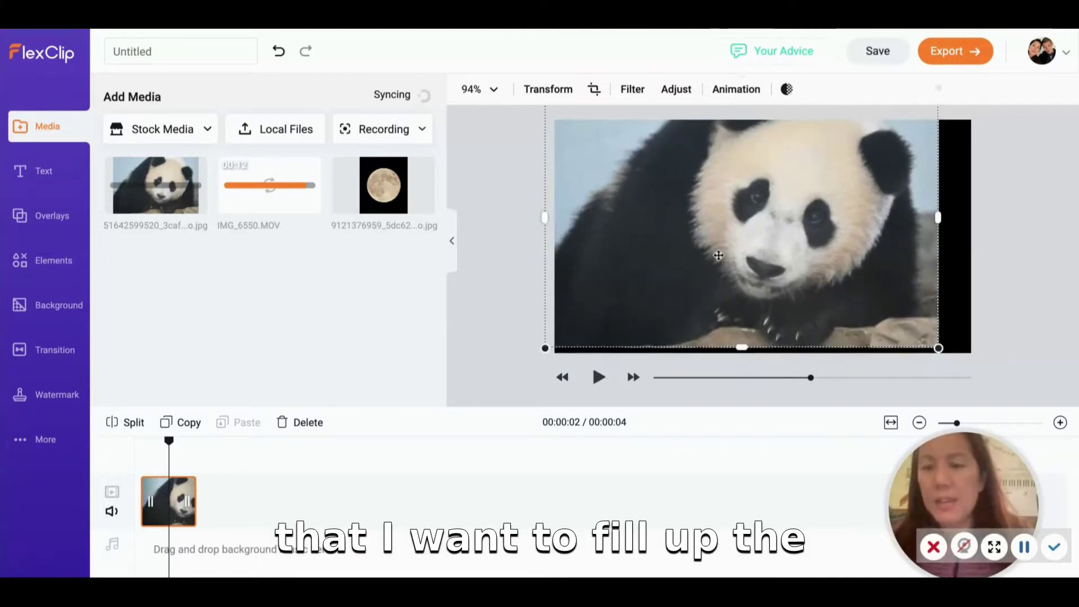
drag(938, 349, 971, 403)
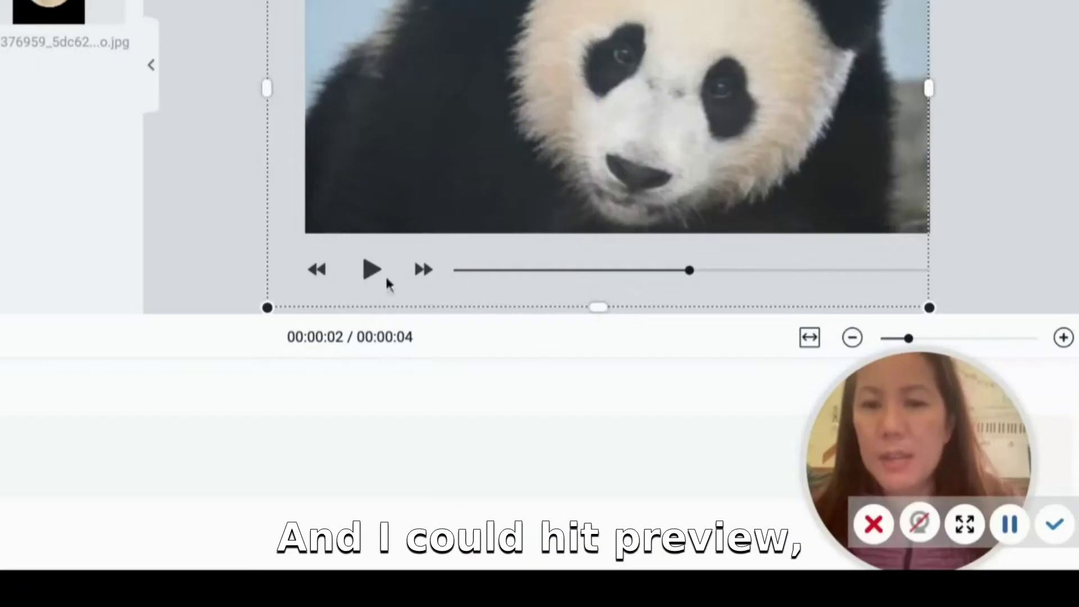
click(376, 284)
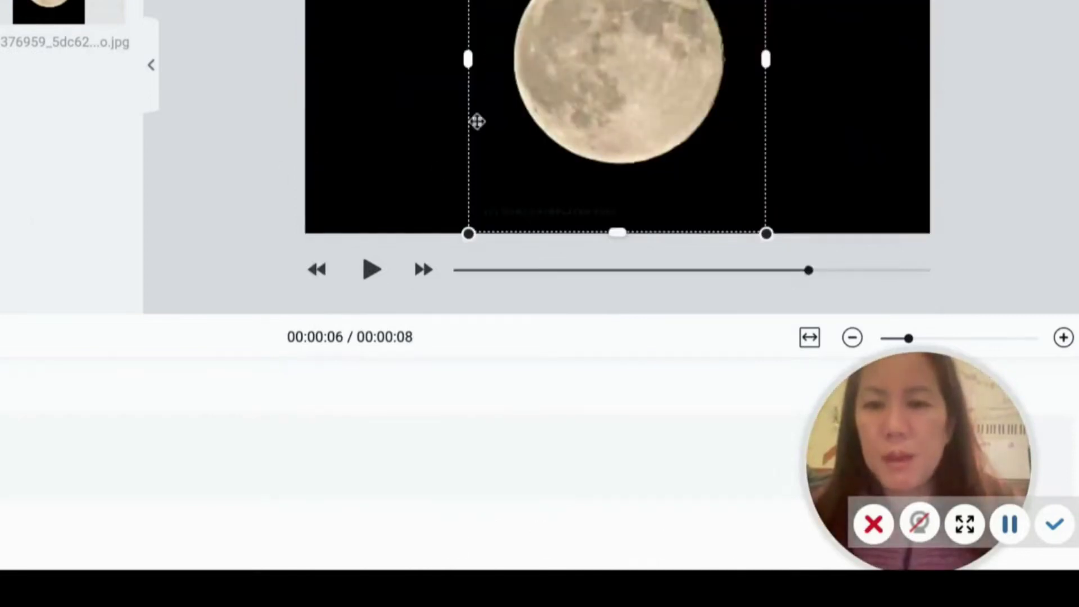
Resize the moon photo and centre it in its scene, then play it back
drag(469, 234, 541, 147)
drag(653, 15, 617, 57)
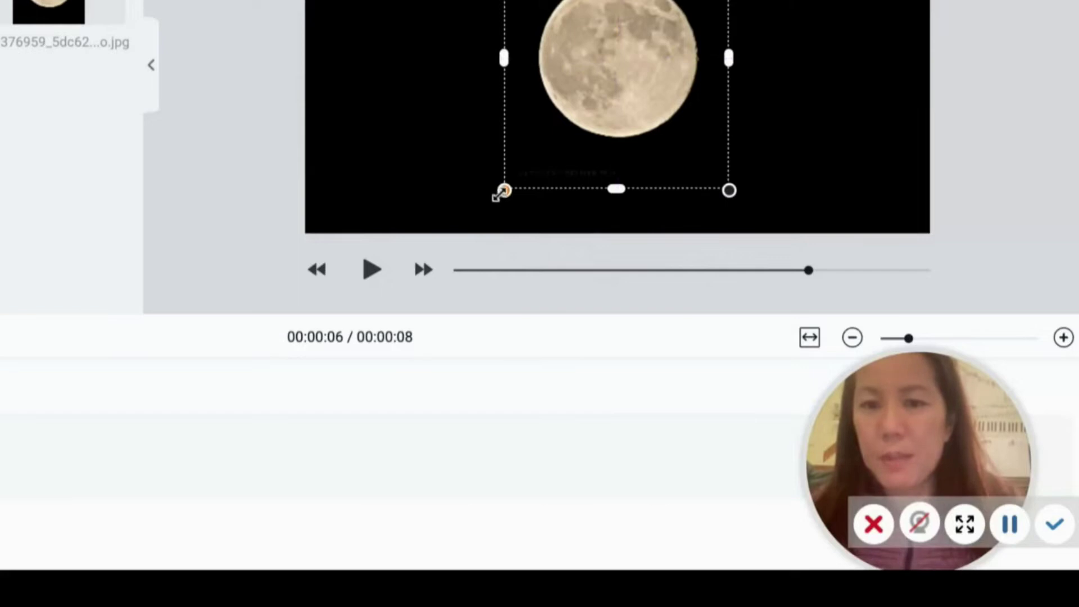
drag(504, 190, 453, 247)
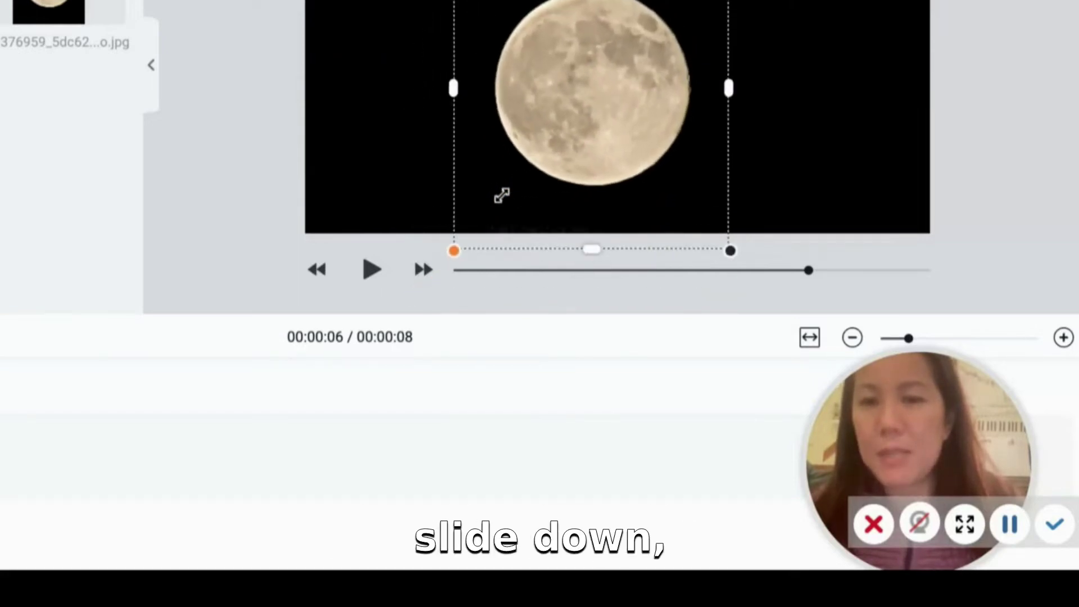
drag(498, 158, 543, 118)
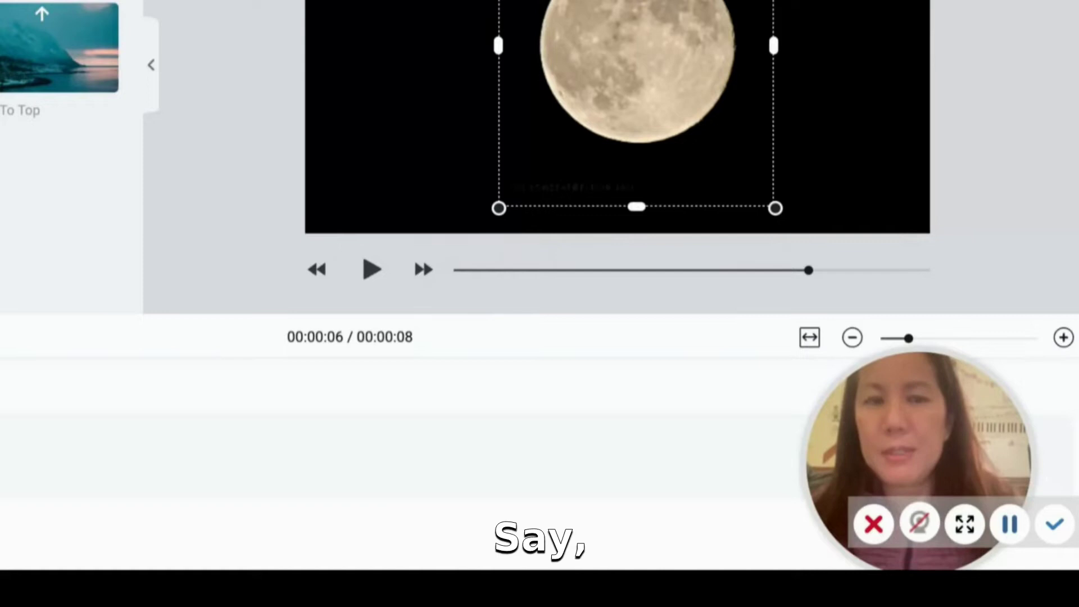
click(371, 270)
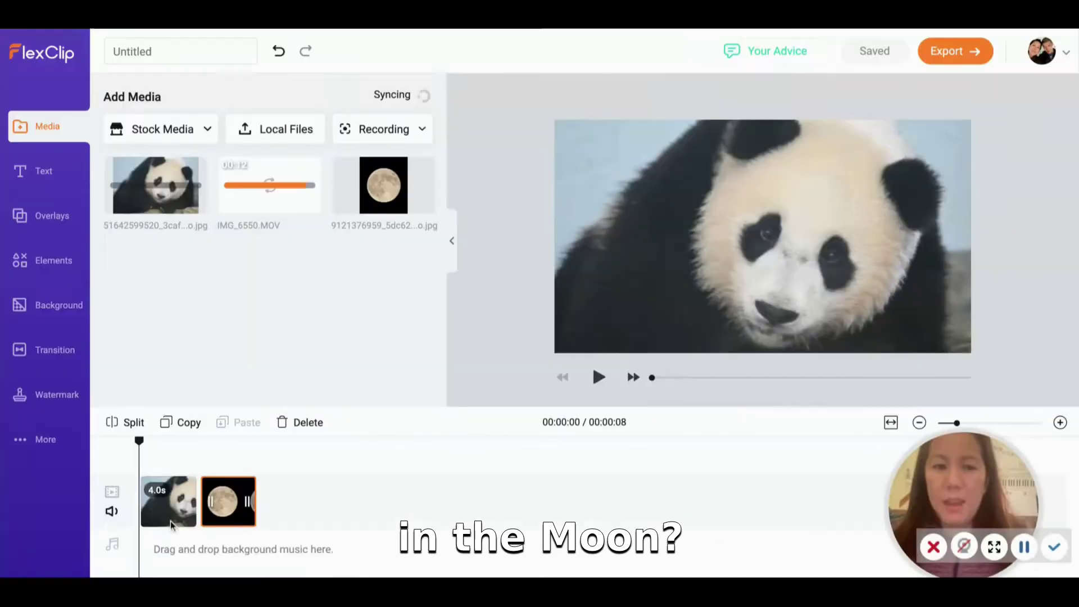
Split the panda clip at 00:00:01 and delete the short piece, leaving a 7-second video
click(170, 518)
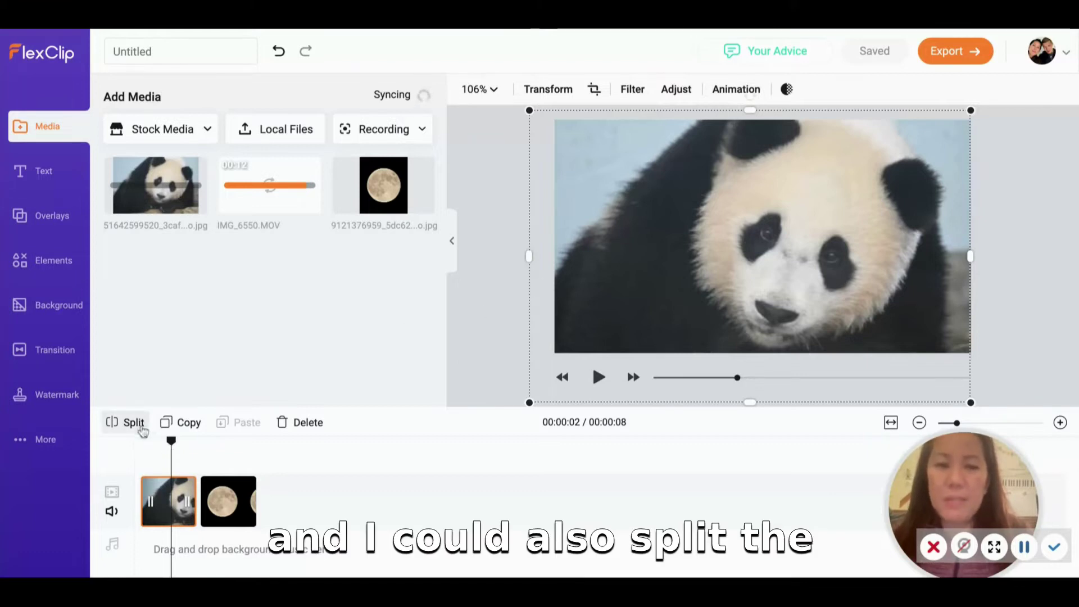
mouse_move(169, 444)
mouse_down()
mouse_move(207, 441)
mouse_move(144, 442)
mouse_move(214, 441)
mouse_move(157, 442)
mouse_up()
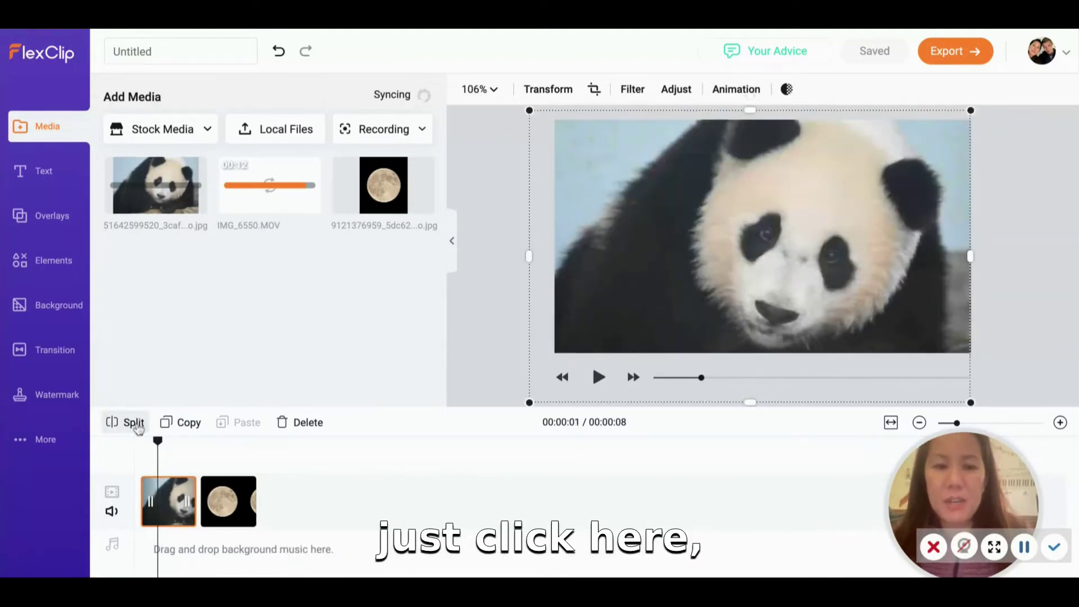
click(135, 424)
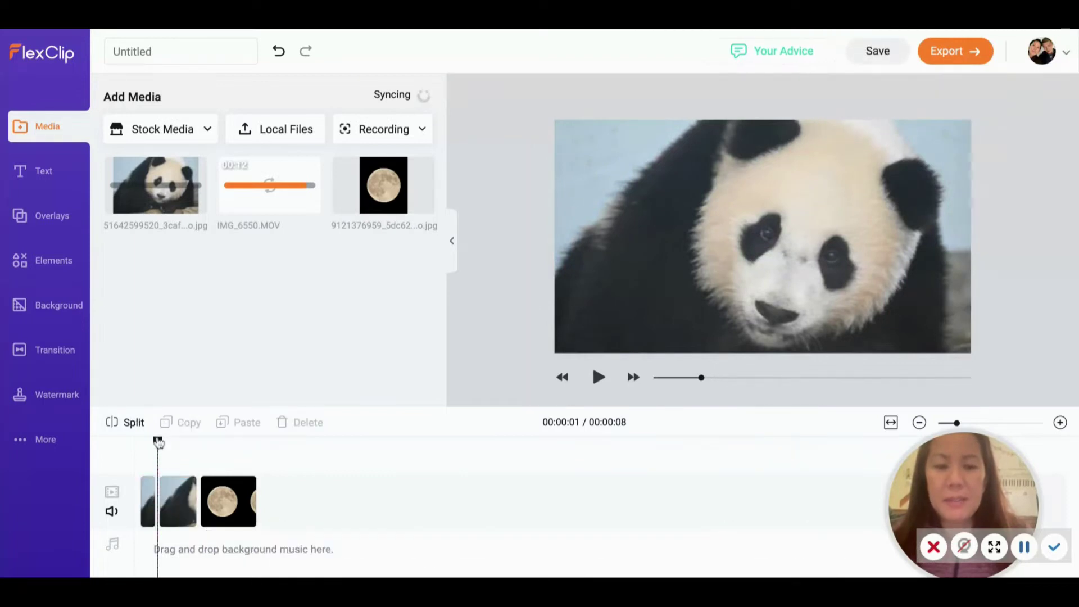
drag(158, 441, 167, 442)
click(164, 500)
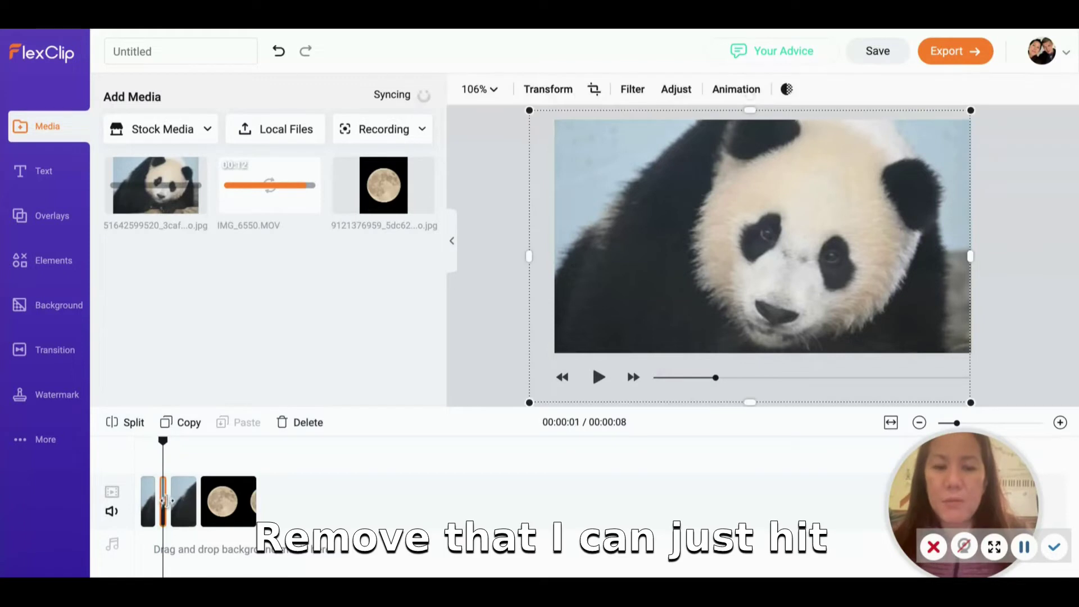
click(299, 425)
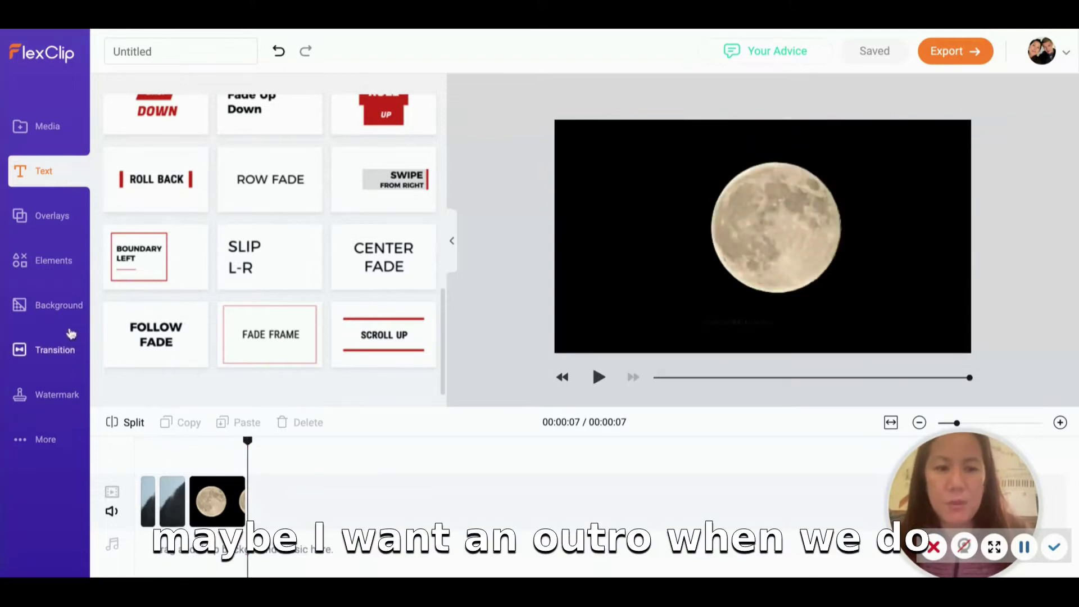
Add a purple Solid Color background clip and place it after the moon clip
click(72, 312)
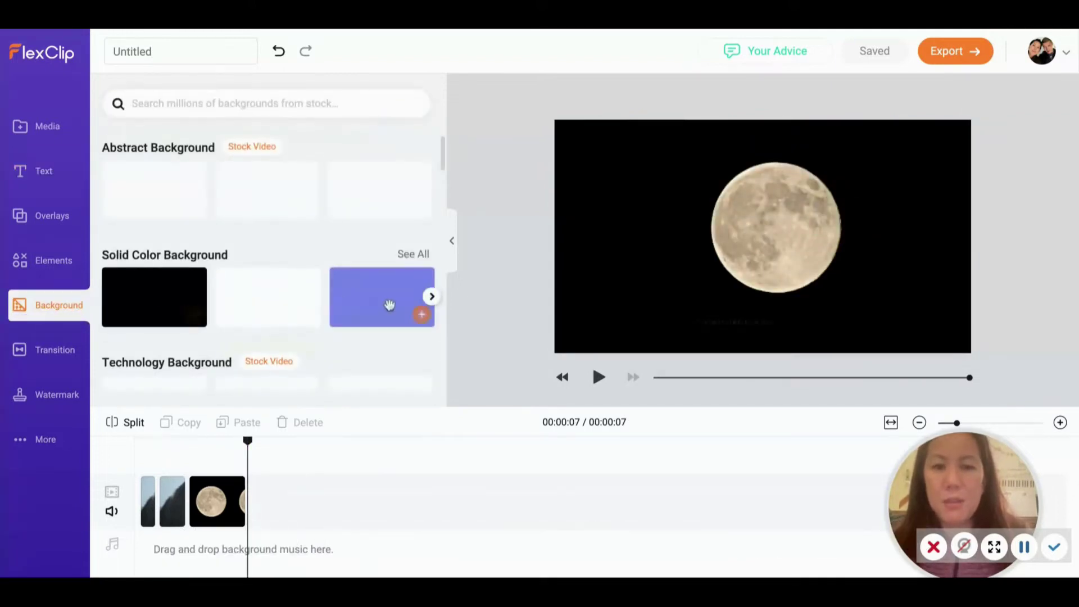
click(422, 315)
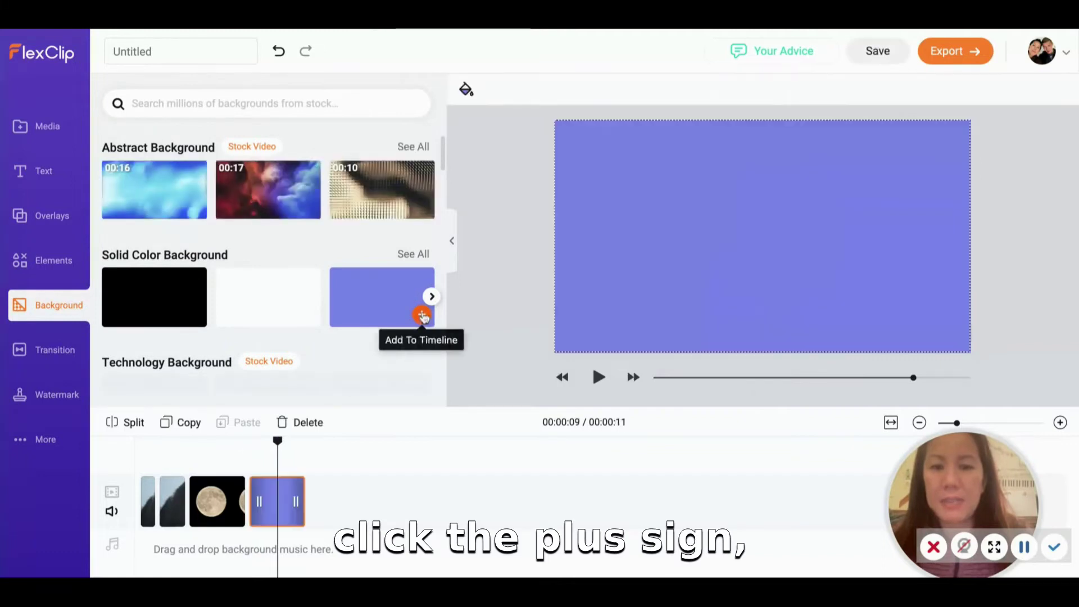
drag(282, 490, 220, 497)
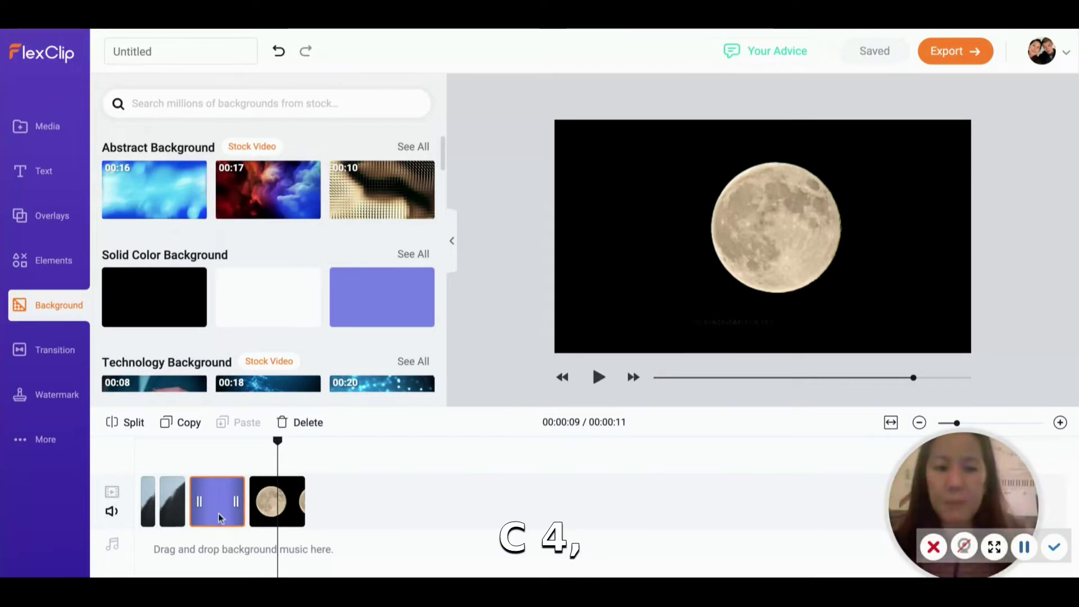
drag(215, 494, 215, 499)
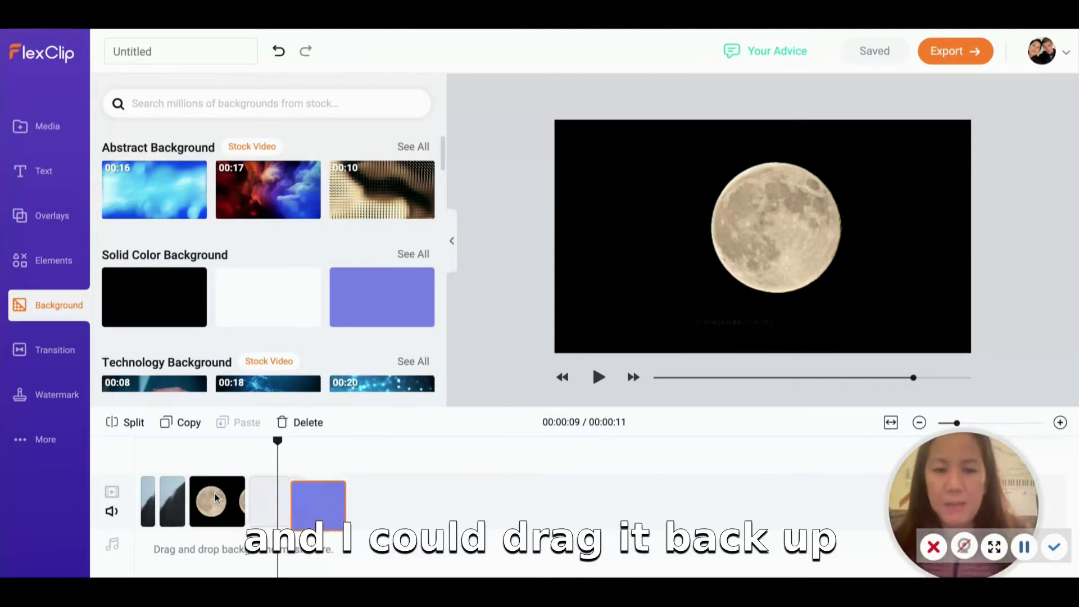
Copy and paste the moon clip to create a duplicate, extending the video to 15 seconds
click(216, 500)
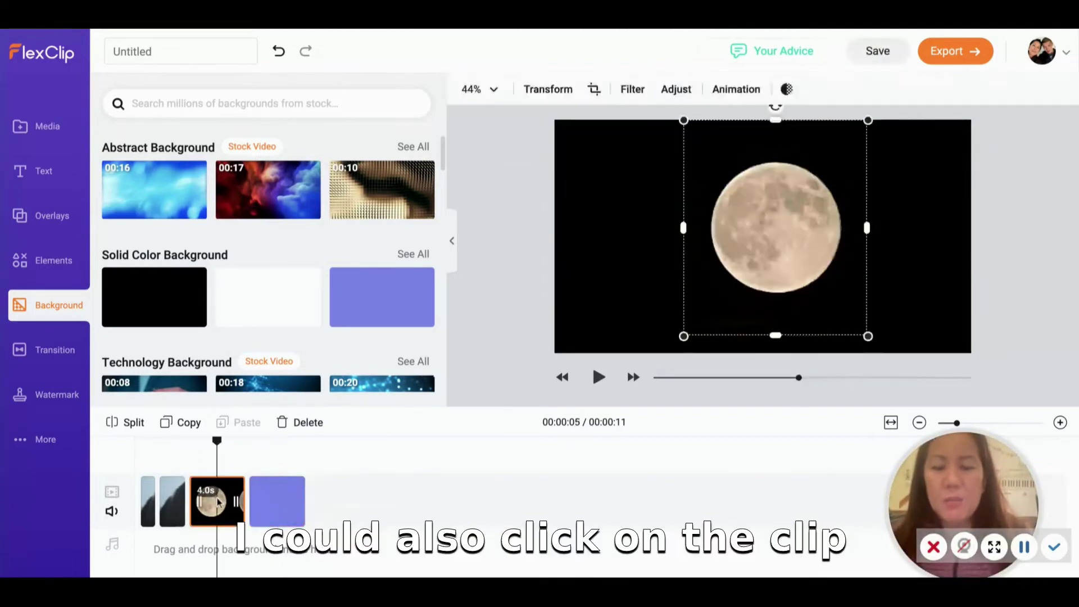
click(192, 432)
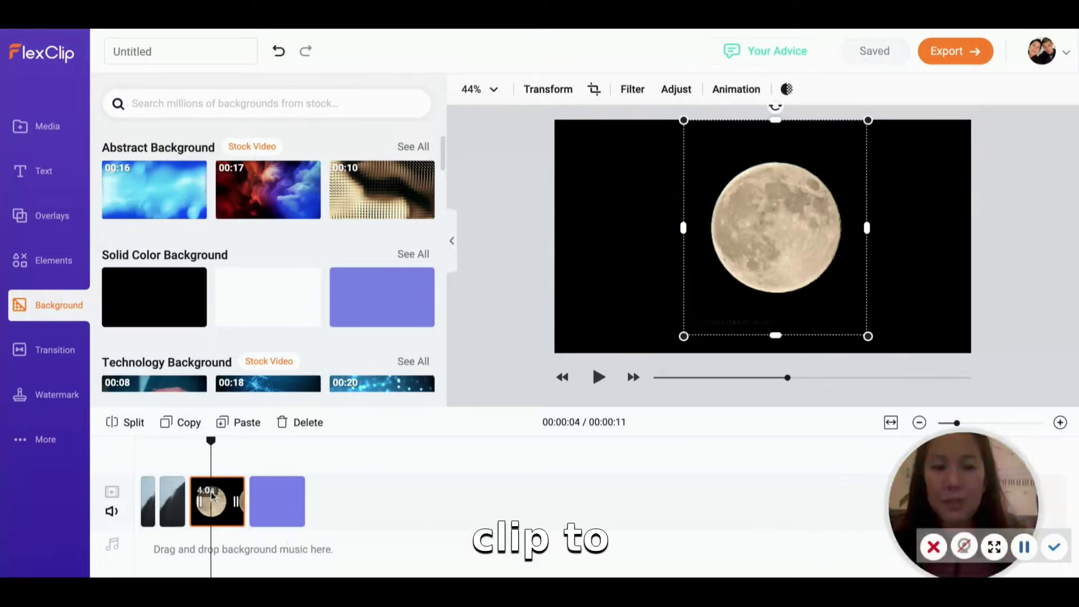
click(241, 423)
click(278, 517)
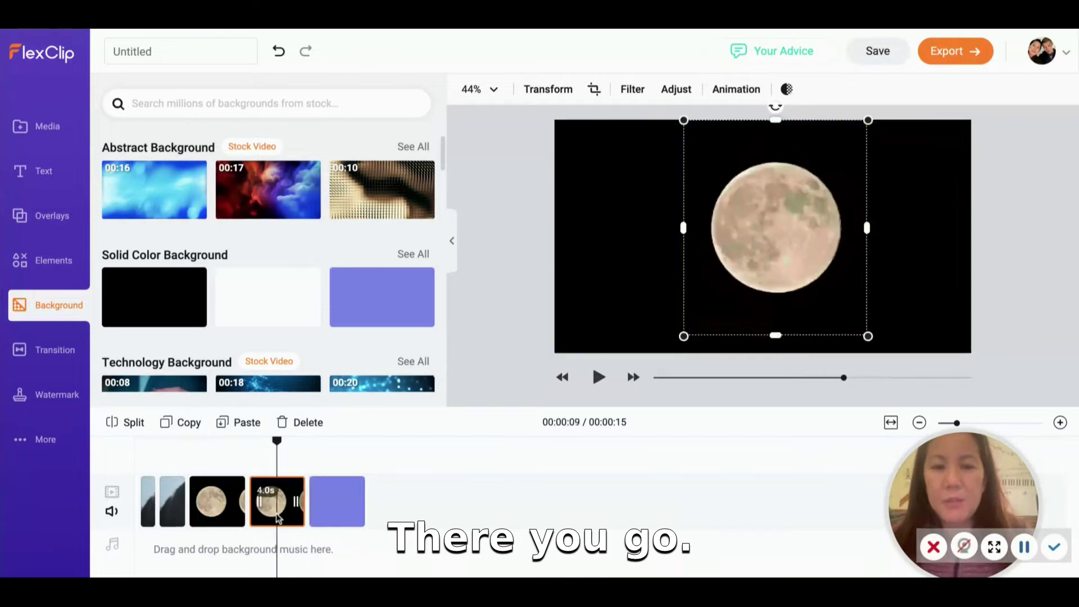
Delete the duplicate moon clip, then mute and unmute the video track's sound
click(310, 424)
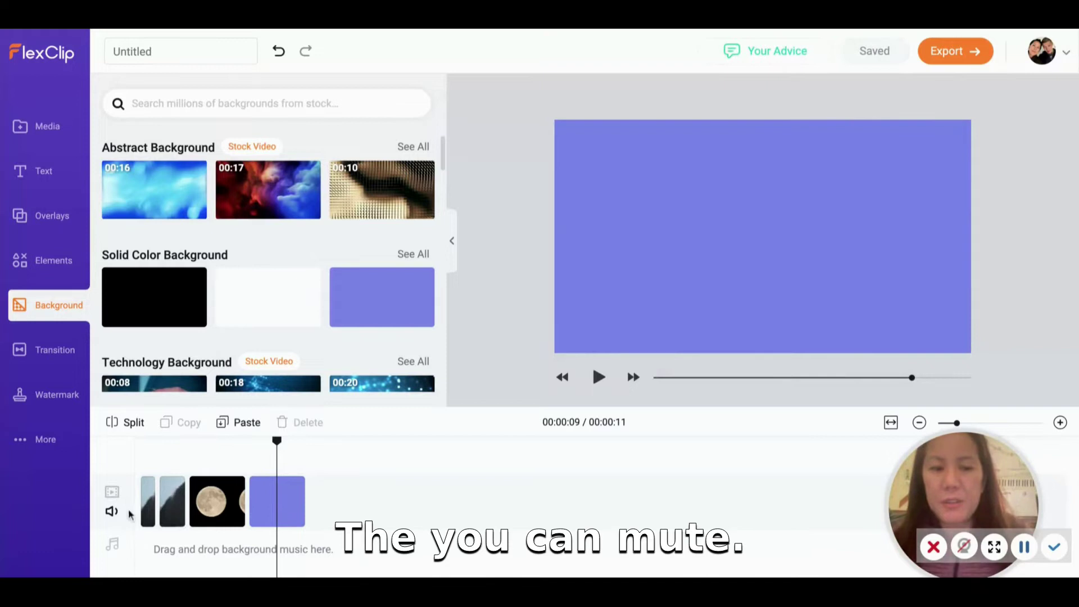
click(114, 512)
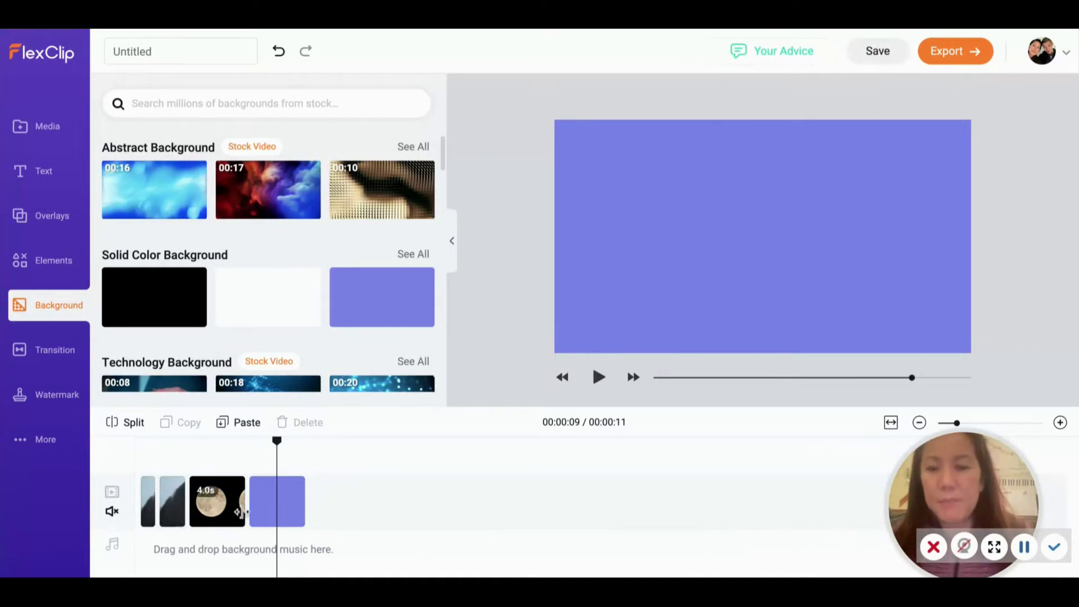
click(113, 513)
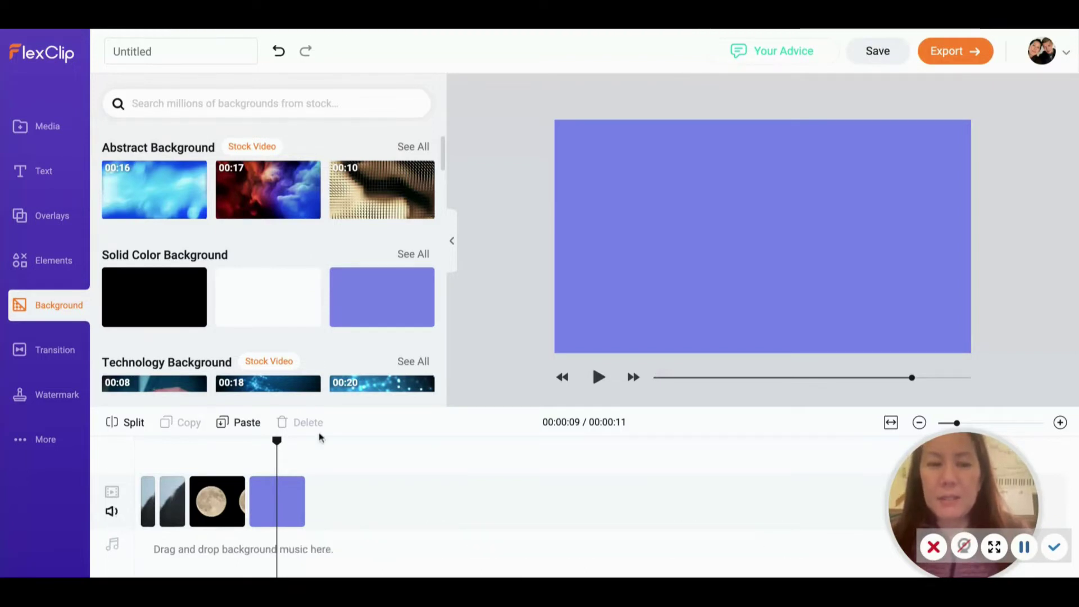
Add the Subscribe sticker from Elements, move it to the lower right and enlarge it
click(65, 272)
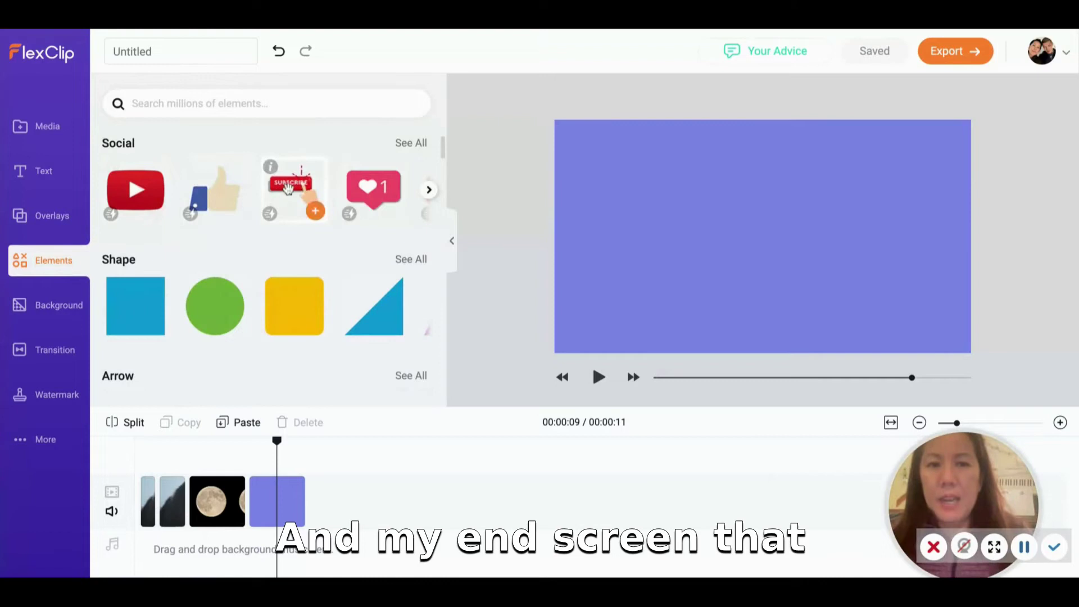
drag(292, 191, 865, 293)
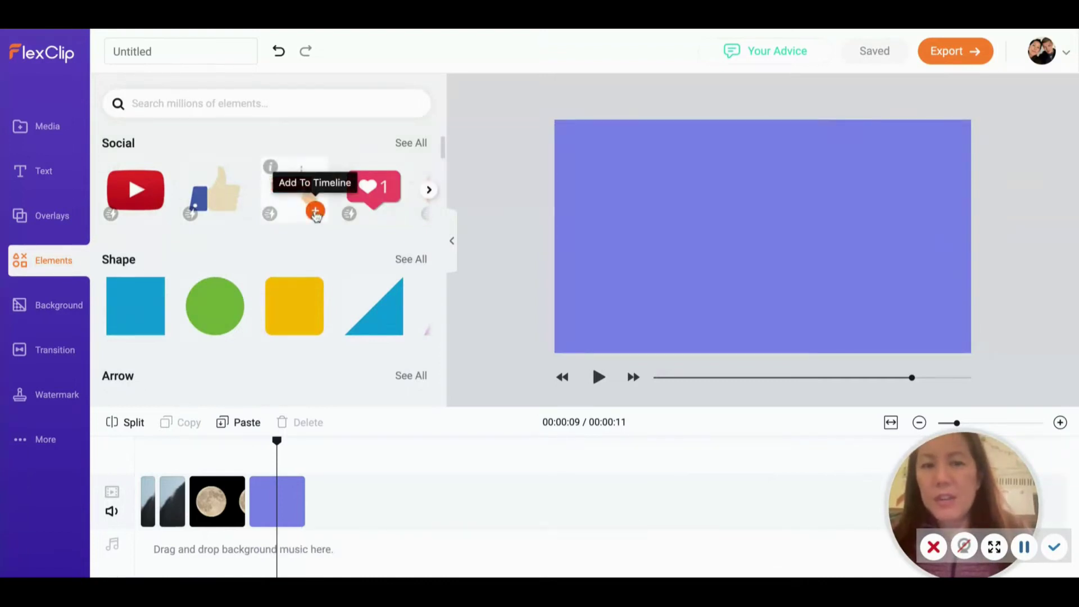
click(315, 212)
drag(775, 246, 920, 324)
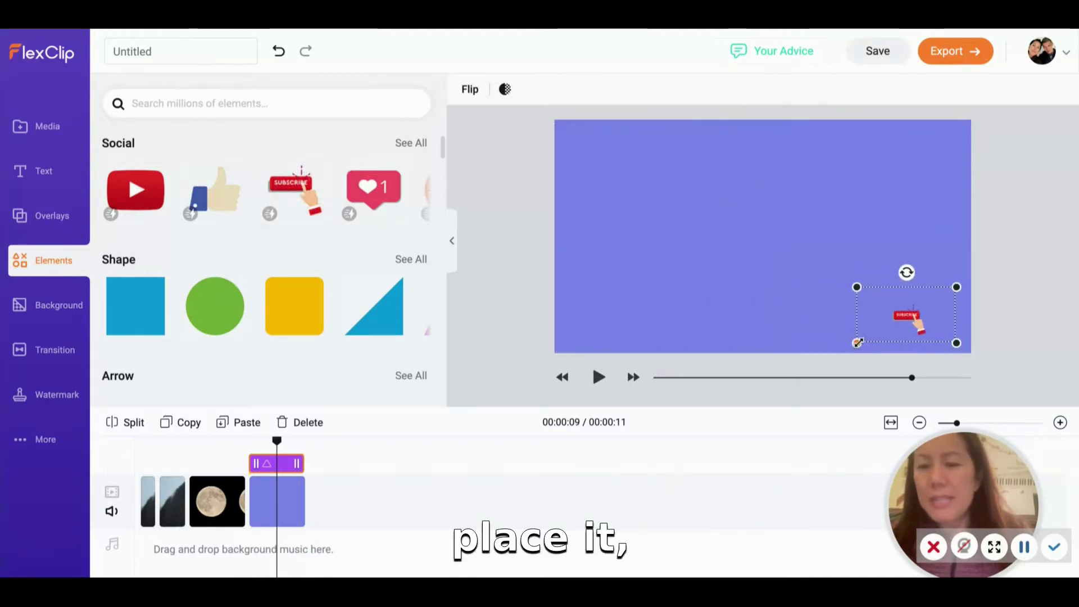
drag(856, 343, 826, 364)
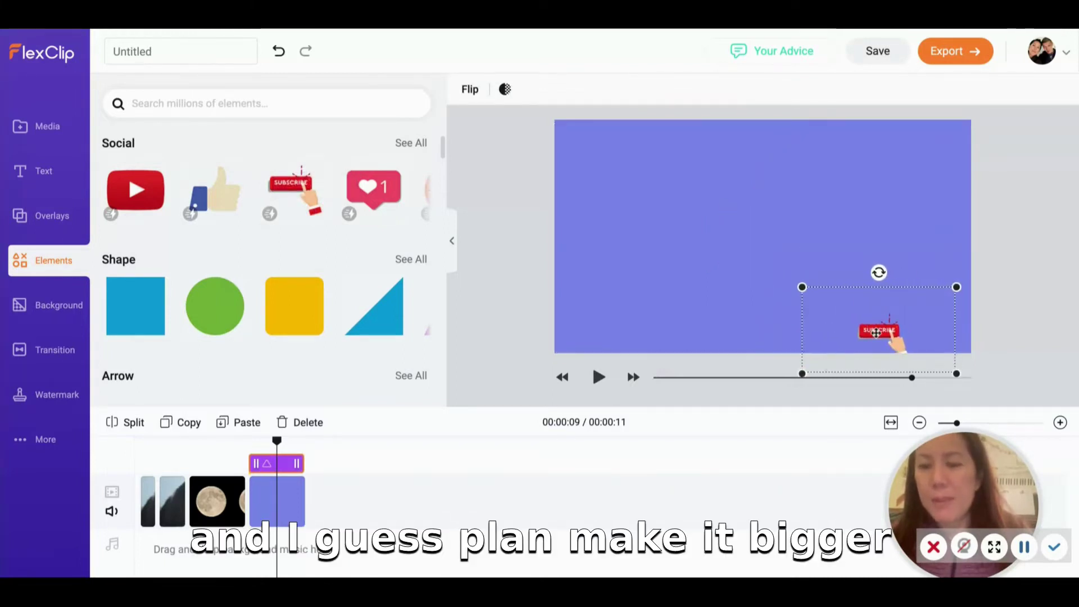
Add a thumbs-up sticker at the lower left and shrink it
click(793, 291)
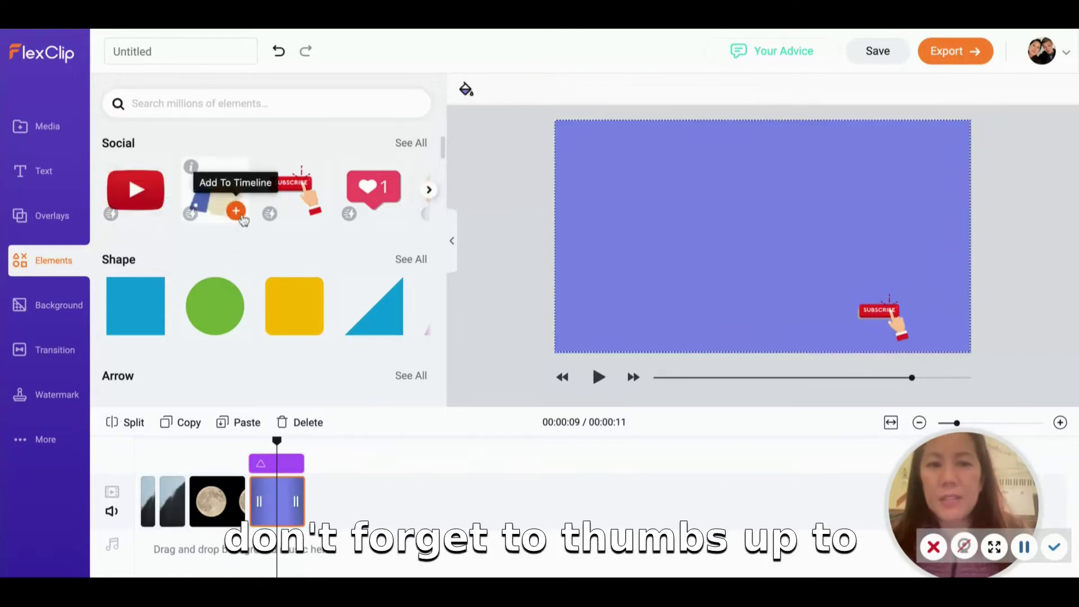
click(236, 211)
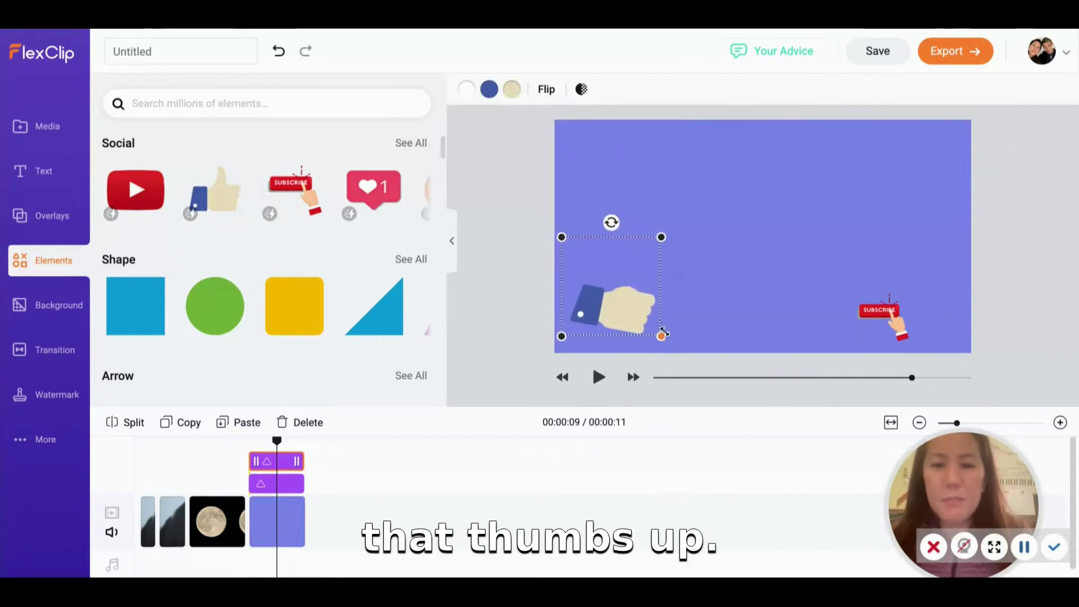
drag(664, 336, 634, 324)
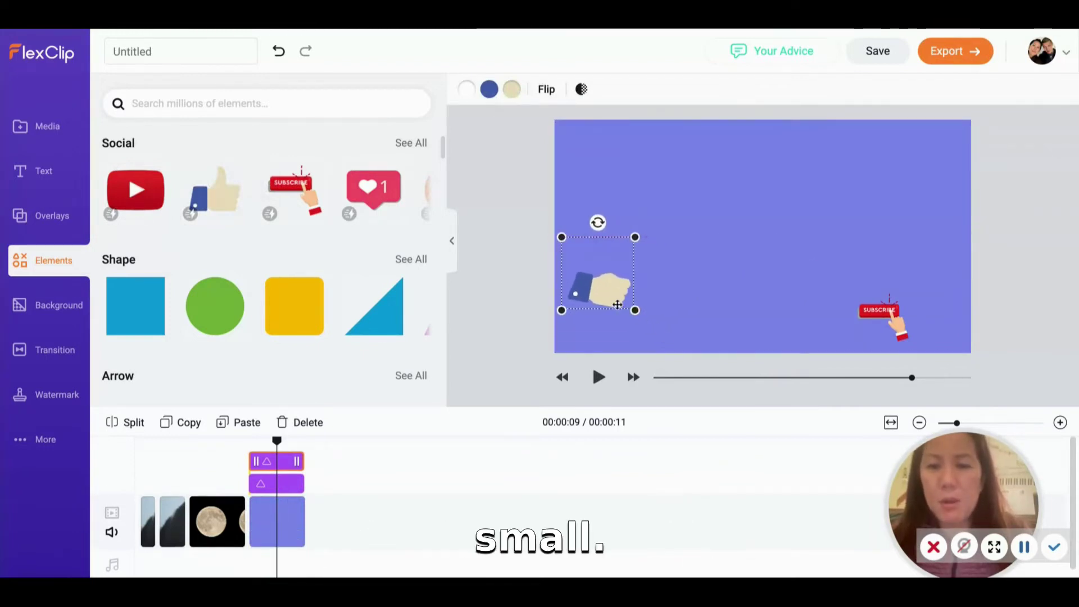
Add the pink-circle decoration overlay to the end screen
click(65, 213)
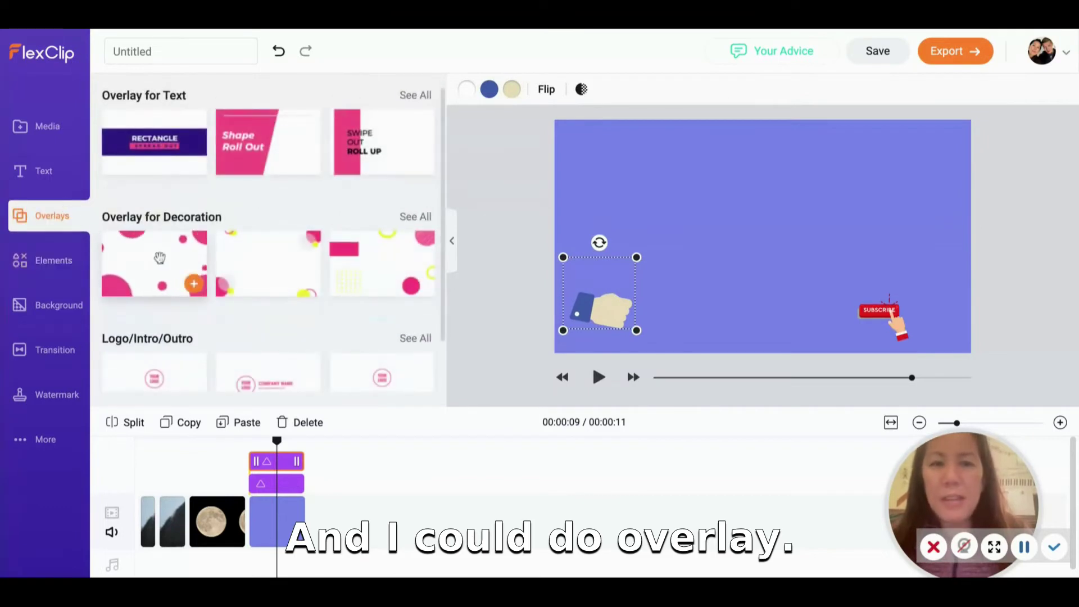
click(193, 284)
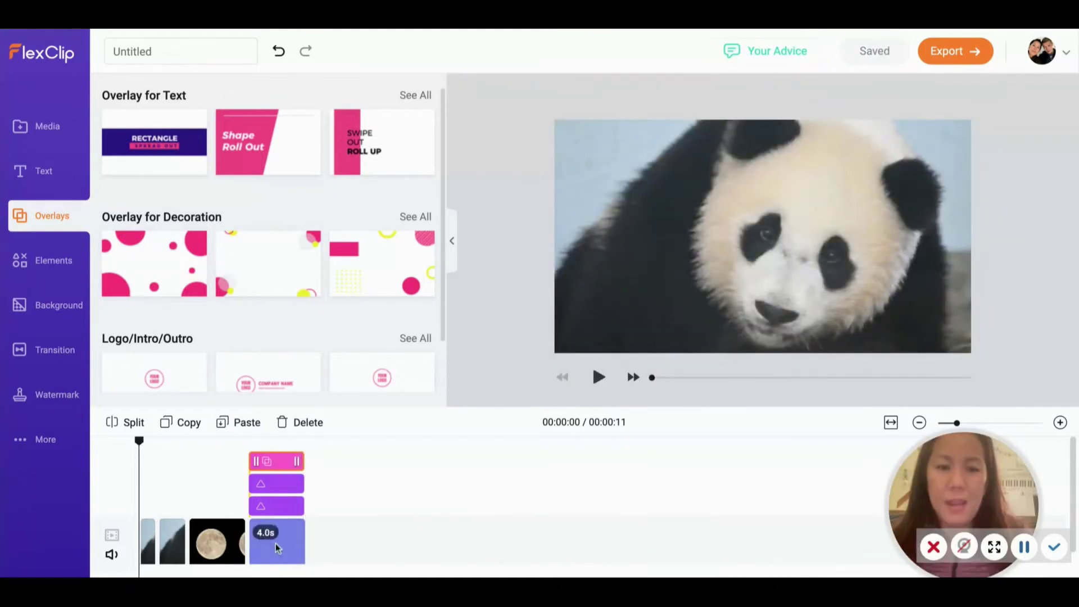
click(276, 545)
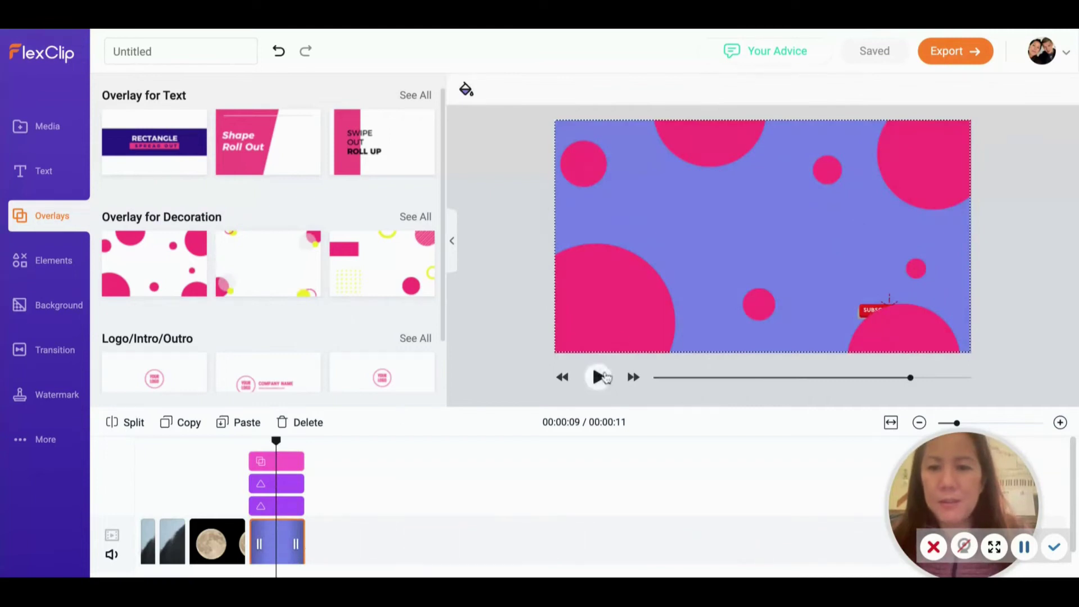
click(286, 520)
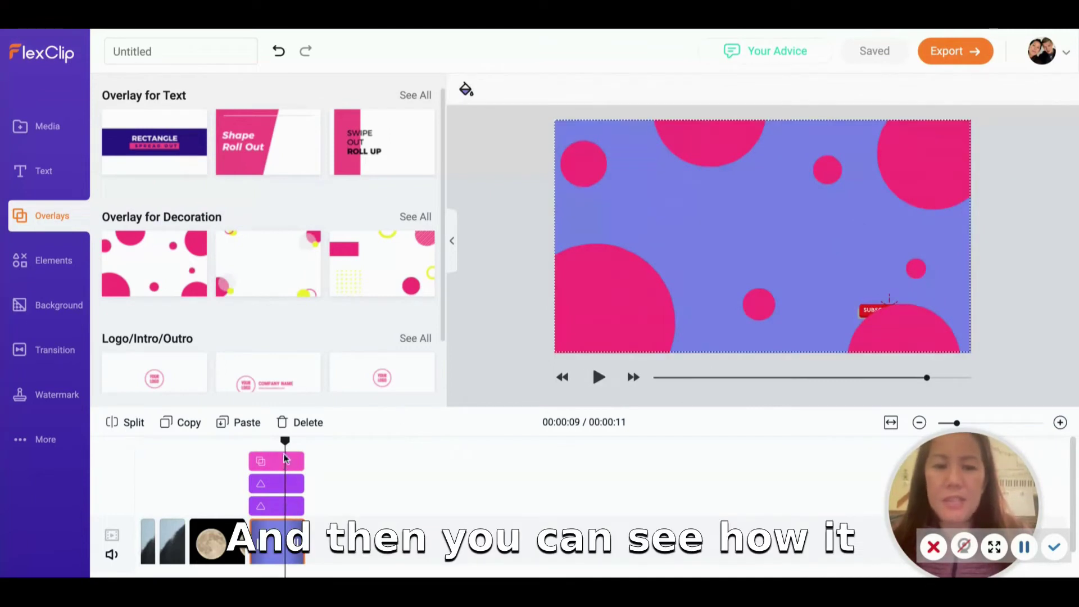
Extend the pink dots overlay over the moon clip, then trim it back to the blue scene
click(285, 459)
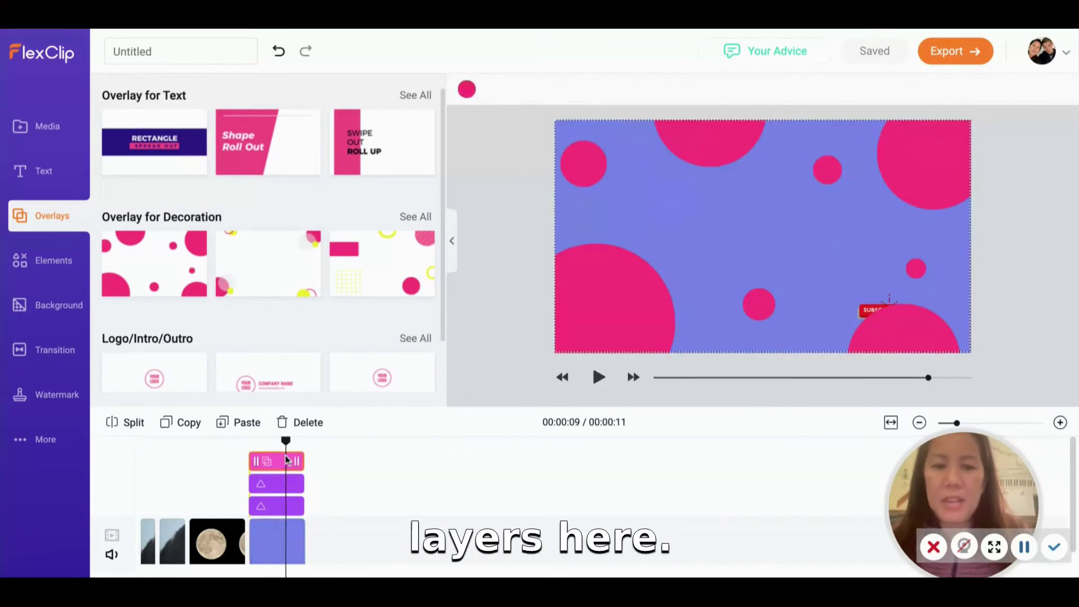
click(248, 460)
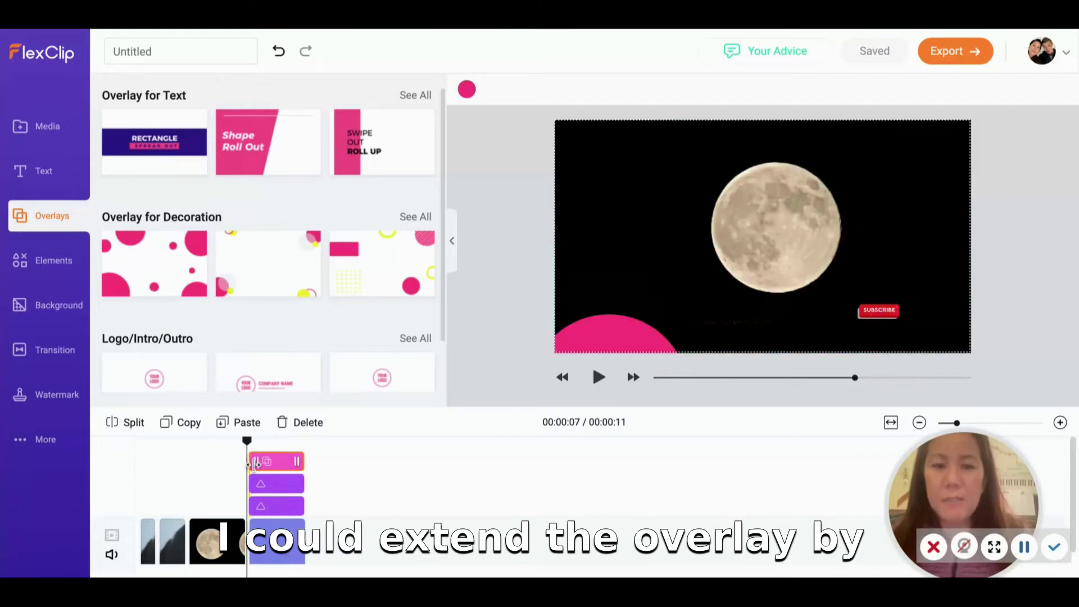
drag(254, 462, 192, 462)
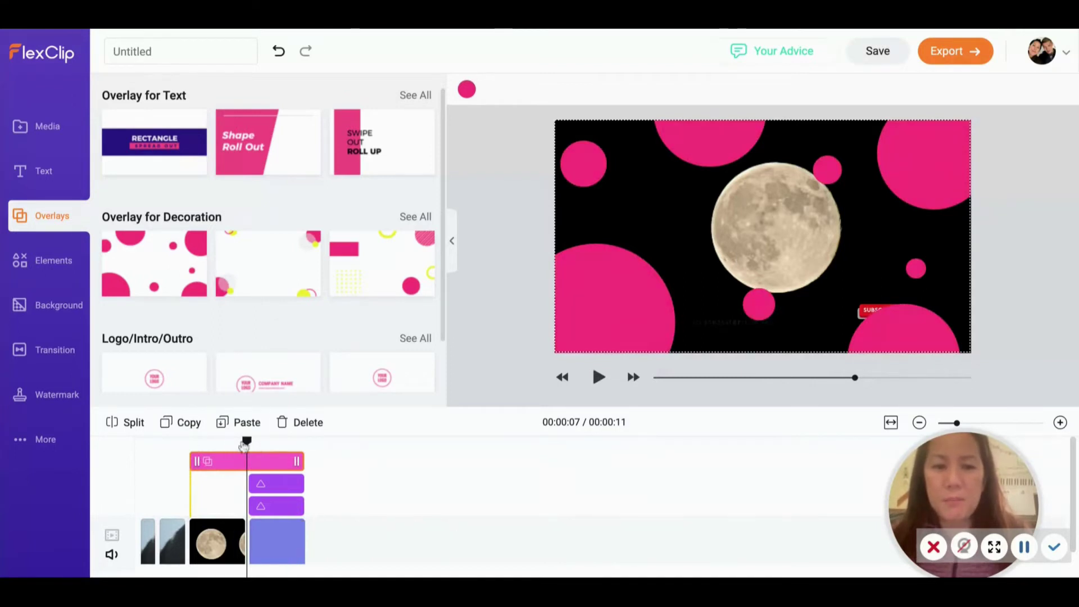
drag(200, 463, 249, 461)
Shorten the triangle element clip so it spans the moon clip
click(288, 483)
drag(304, 484, 216, 482)
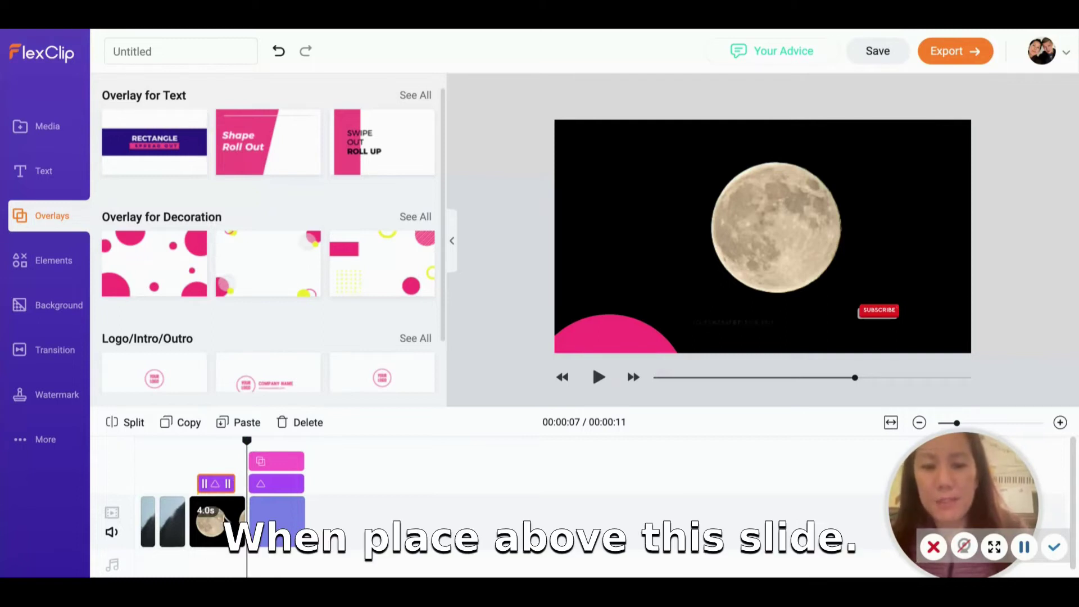
click(59, 305)
Insert the Dreamy warp transition between the moon clip and the blue scene, then review it
click(55, 350)
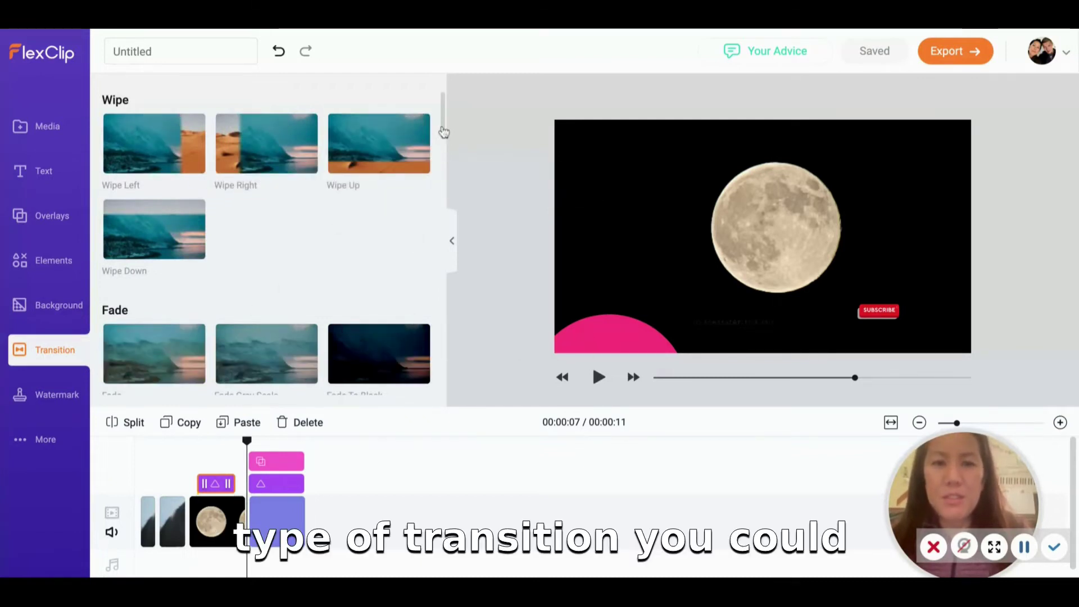
scroll(440, 130, down, 10)
scroll(167, 201, down, 6)
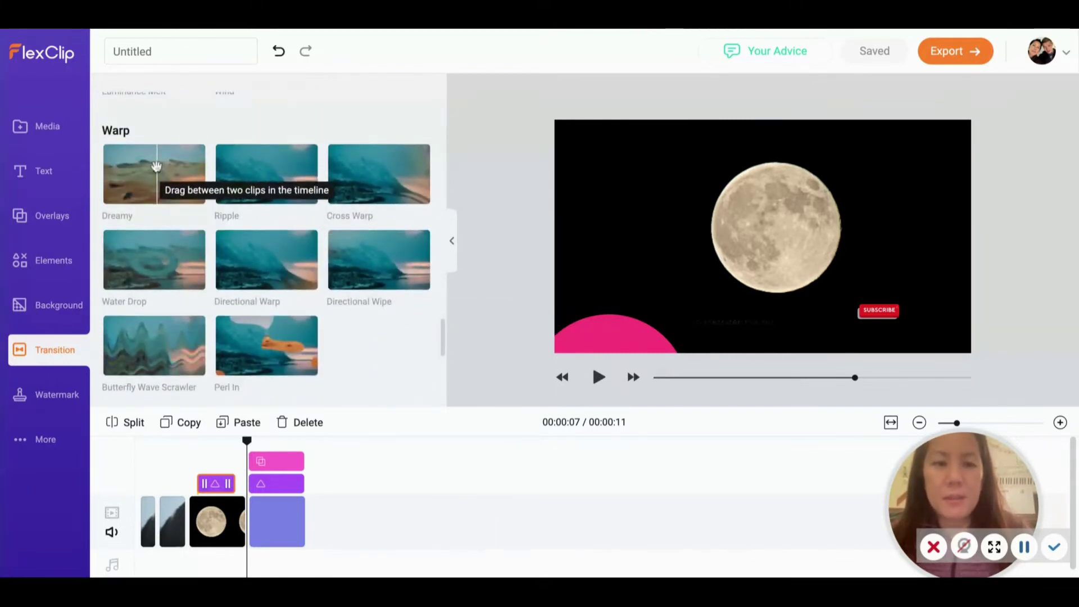
drag(156, 166, 168, 506)
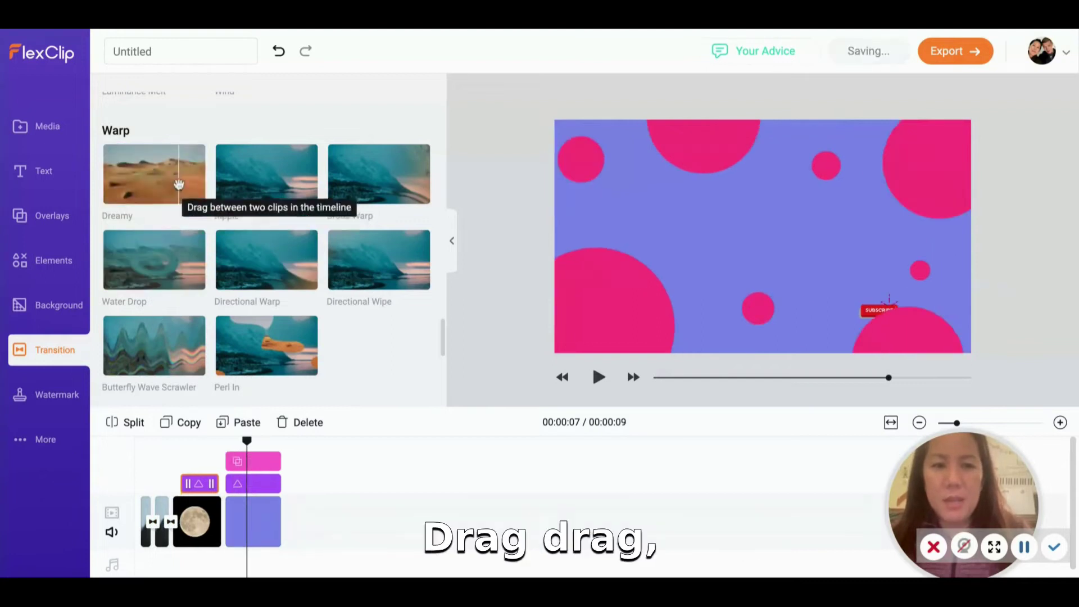
drag(179, 184, 225, 523)
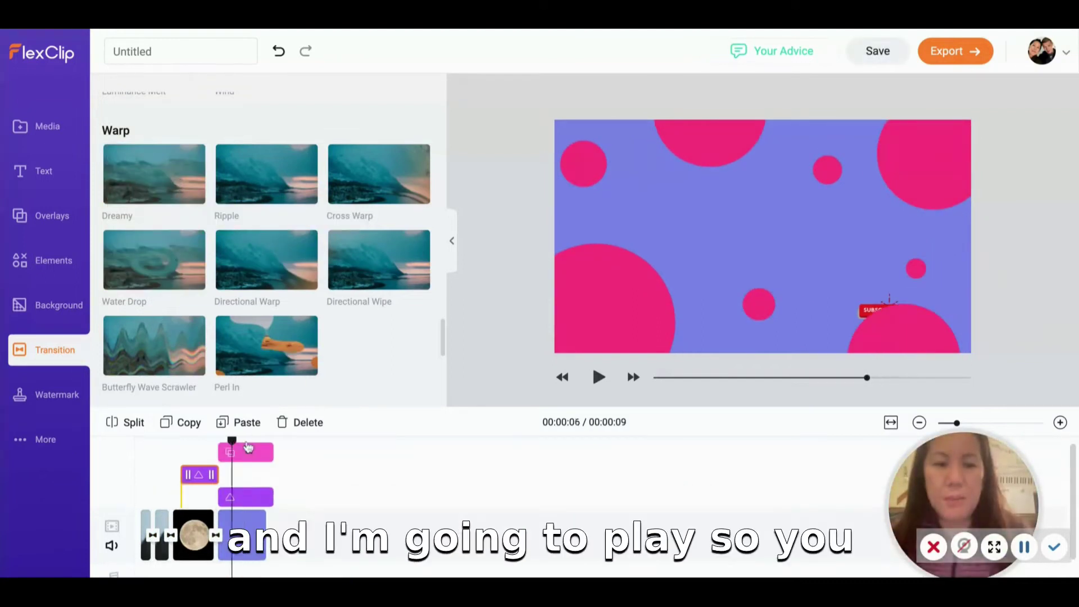
drag(248, 448, 137, 448)
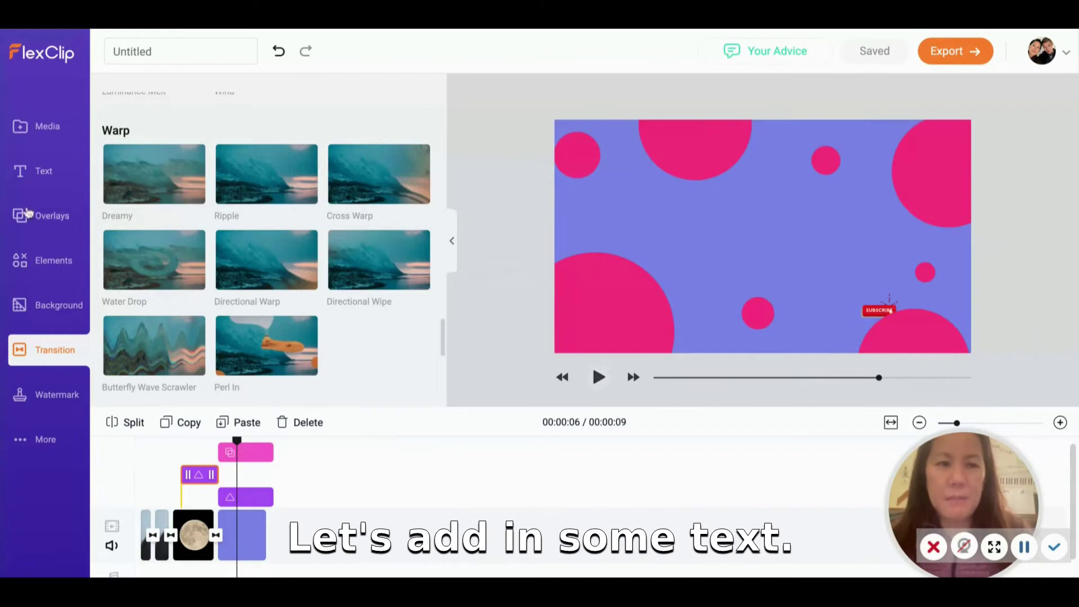
Add a SCROLL UP animated title reading 'Thanks for watching' with a short subtitle
click(40, 175)
mouse_move(400, 332)
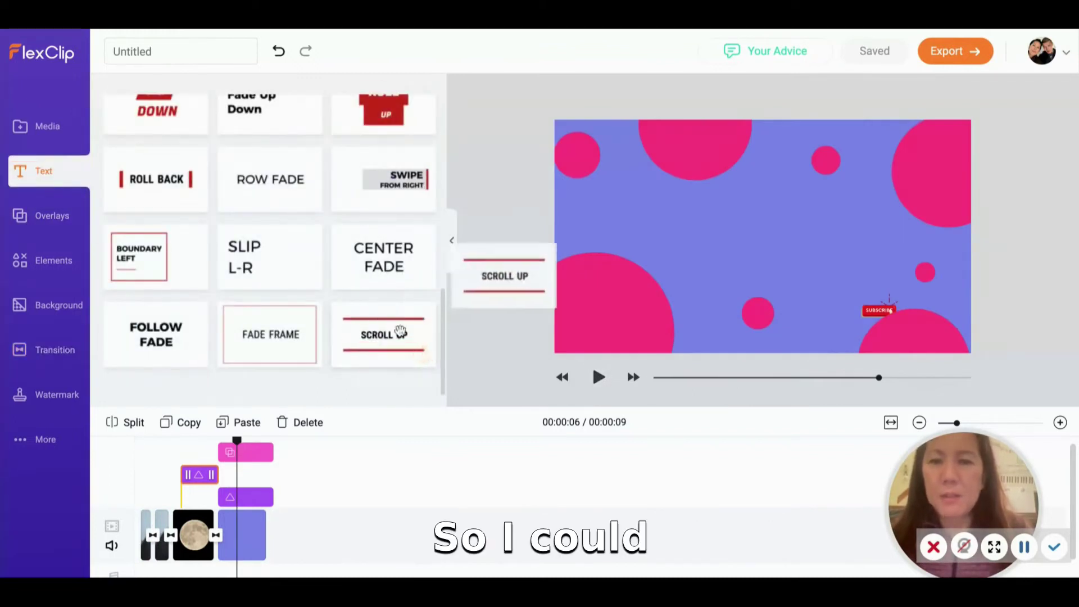
click(424, 355)
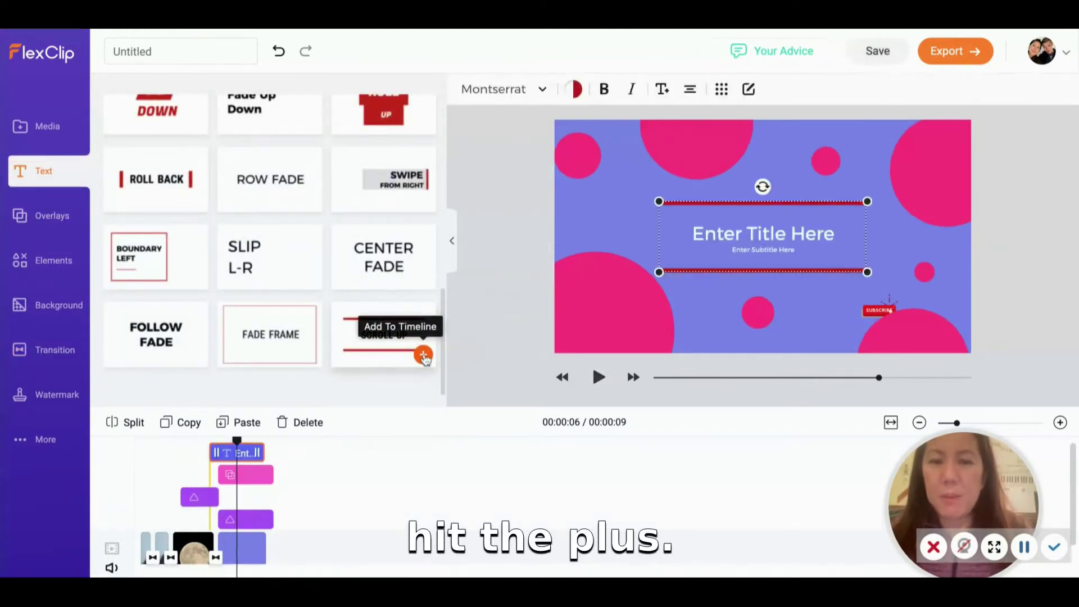
double_click(720, 236)
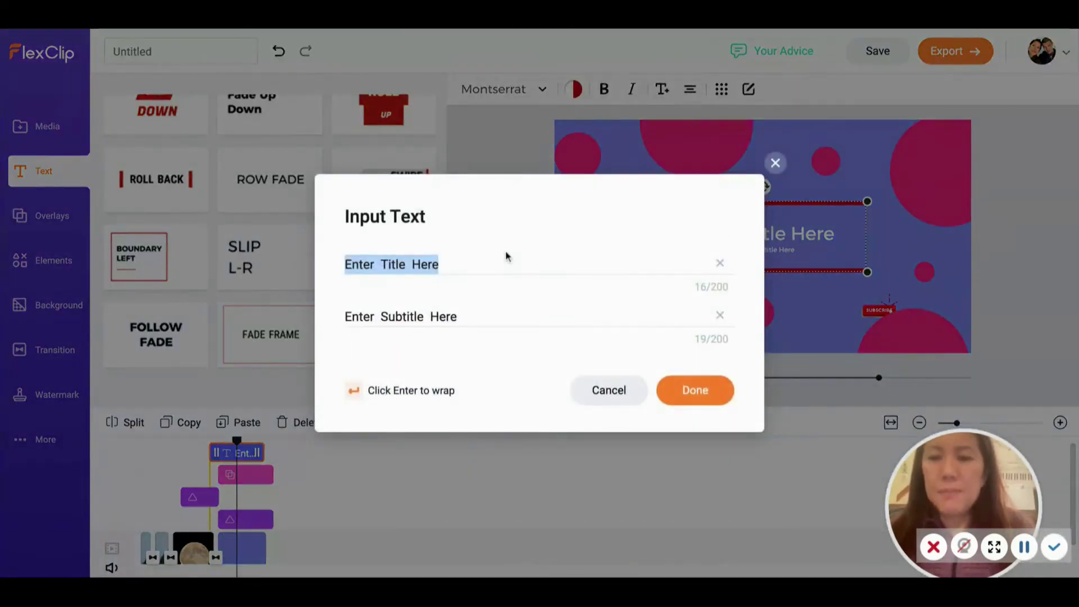
text(Thanks)
key(BackSpace)
key(BackSpace)
text(nks for watching)
key(Tab)
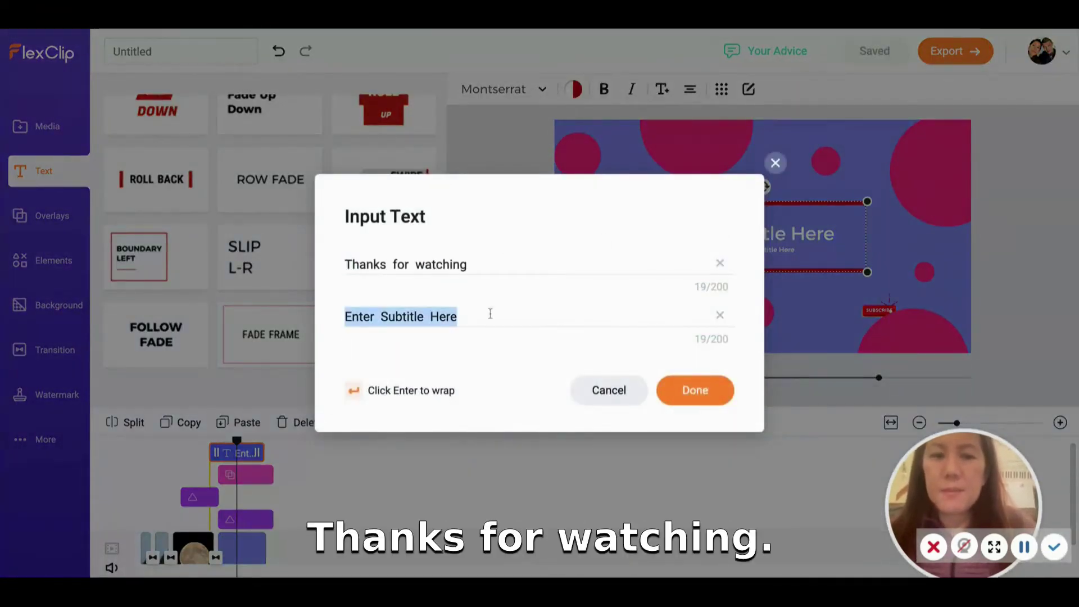
text(don)
key(BackSpace)
key(BackSpace)
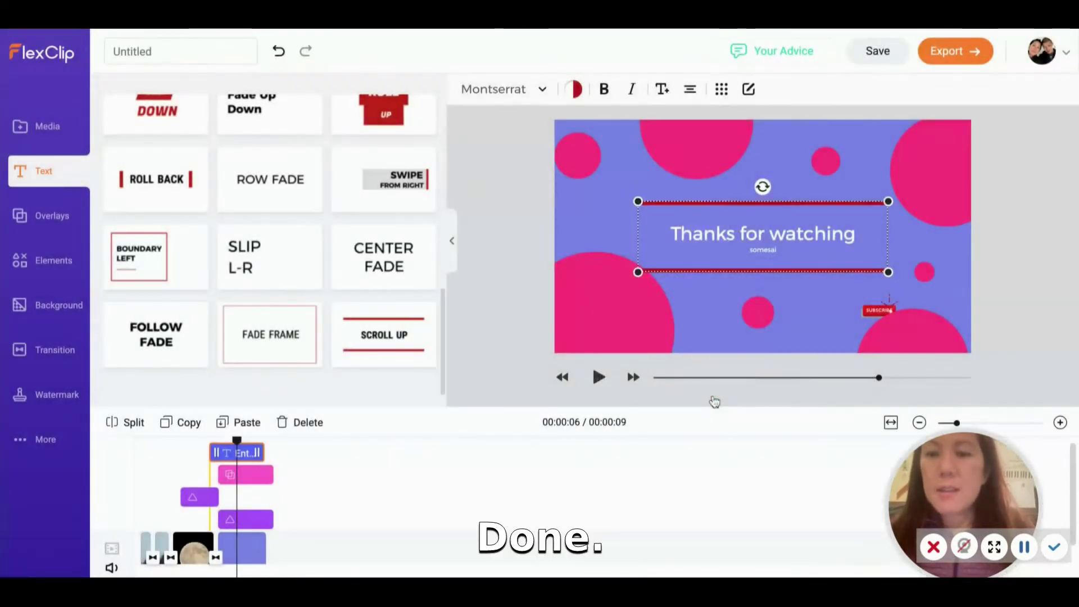
click(59, 396)
Enter the creator's handle as the text watermark and browse the font list
click(207, 198)
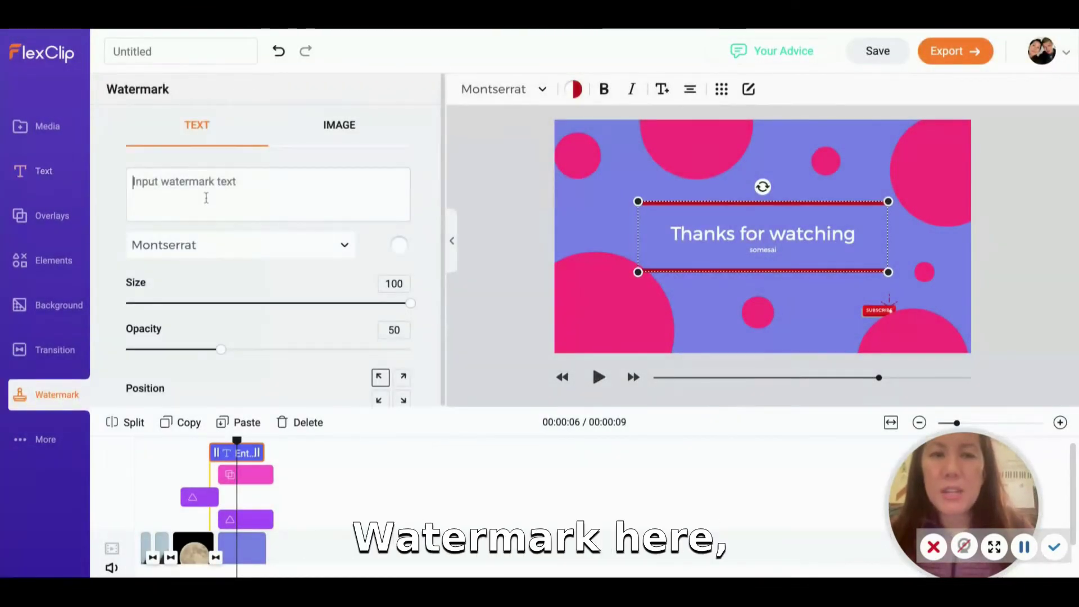
text(somesai)
click(331, 245)
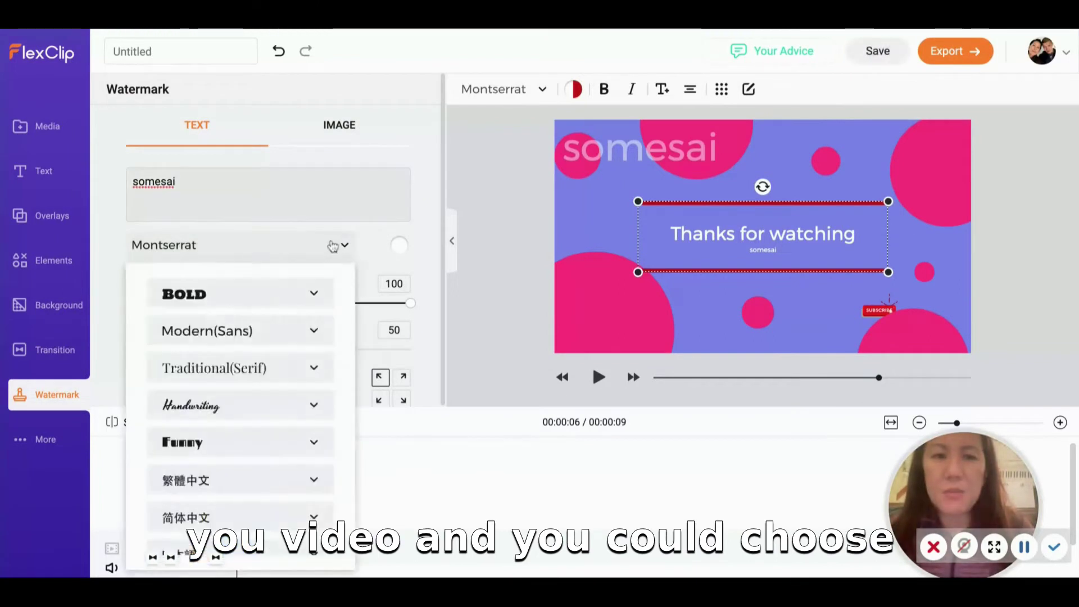
click(255, 389)
click(236, 404)
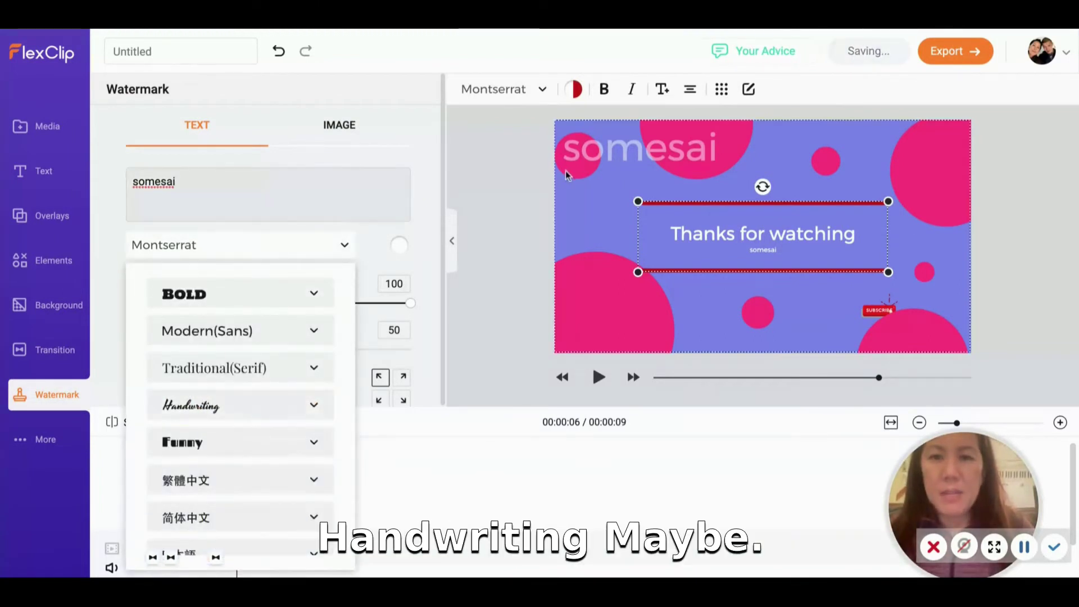
click(586, 156)
Lower the watermark opacity to 42 and set its size to 45
drag(221, 349, 190, 350)
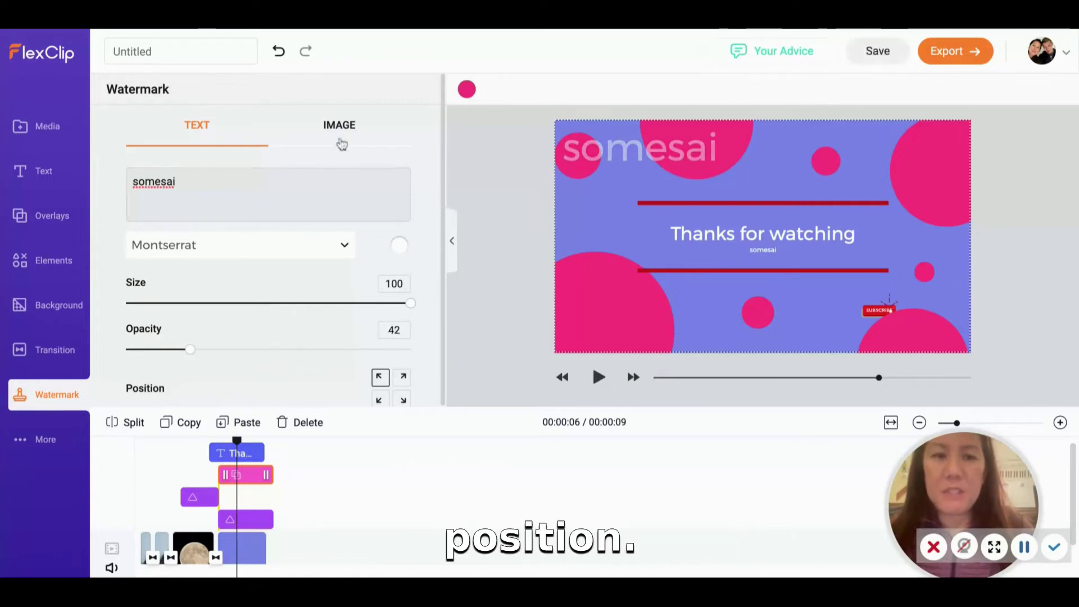
click(352, 129)
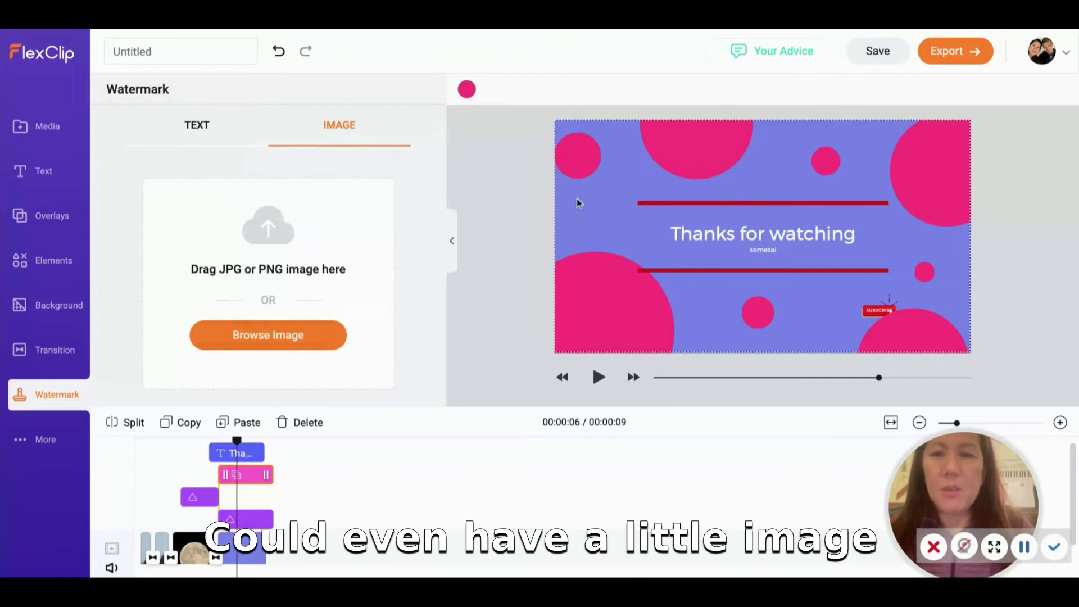
click(233, 132)
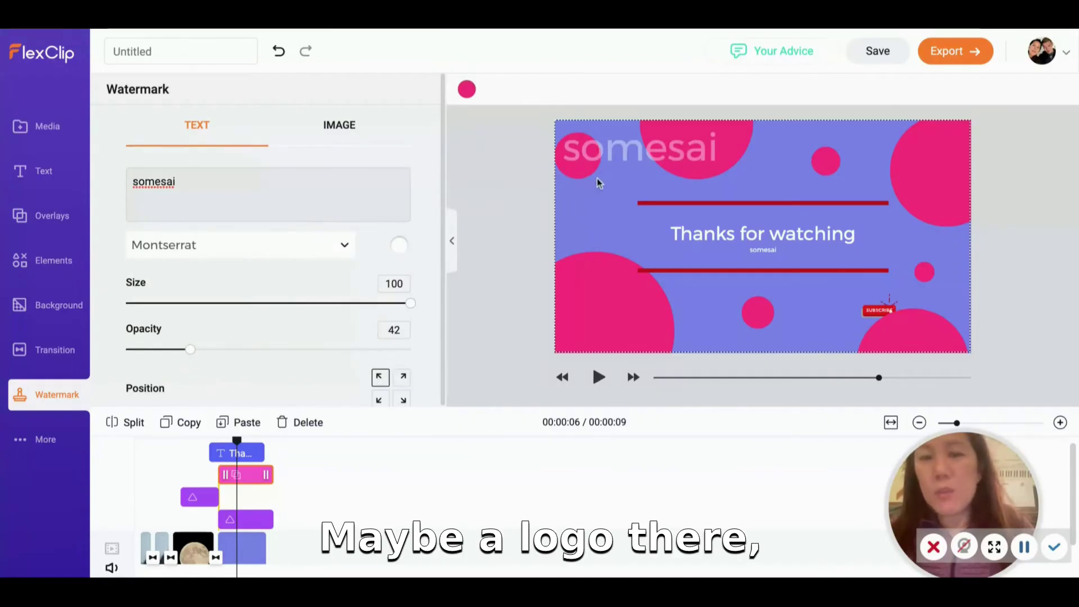
drag(411, 303, 201, 303)
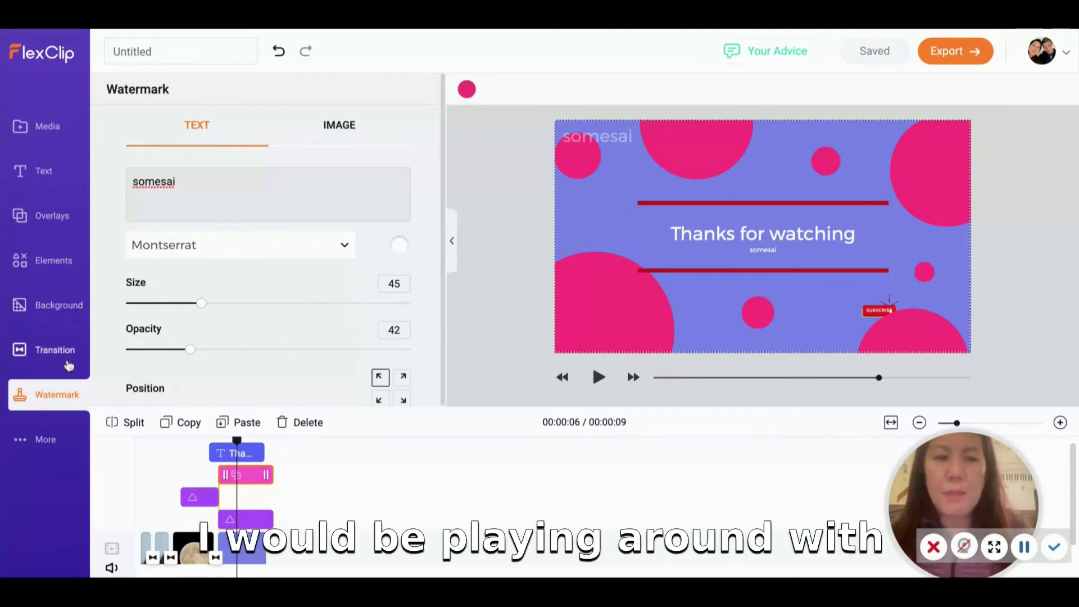
Try the square 1:1 aspect ratio, then switch the video back to 16:9
click(56, 446)
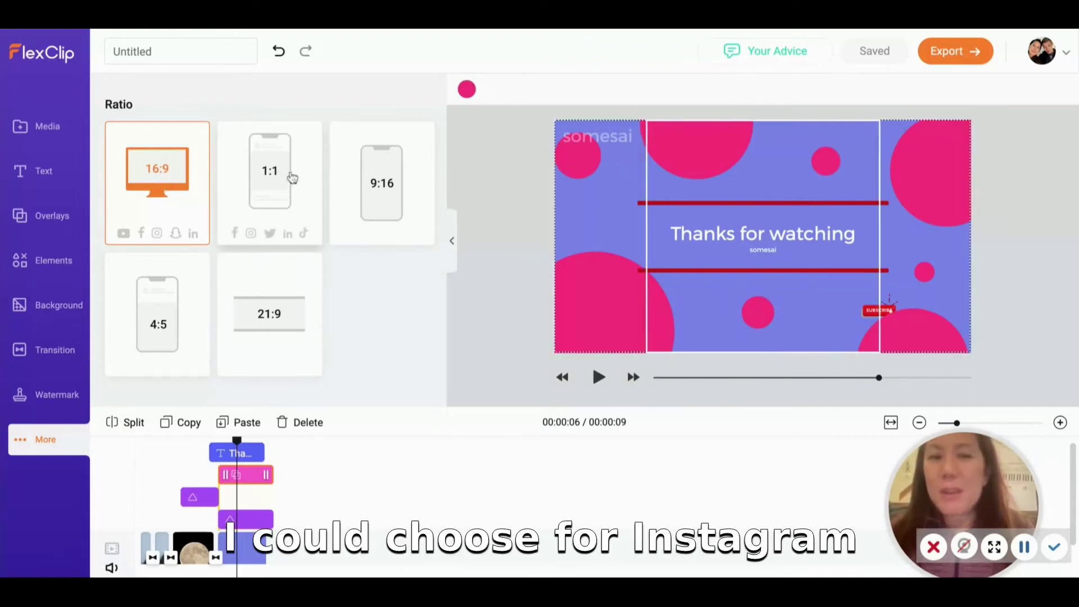
click(259, 240)
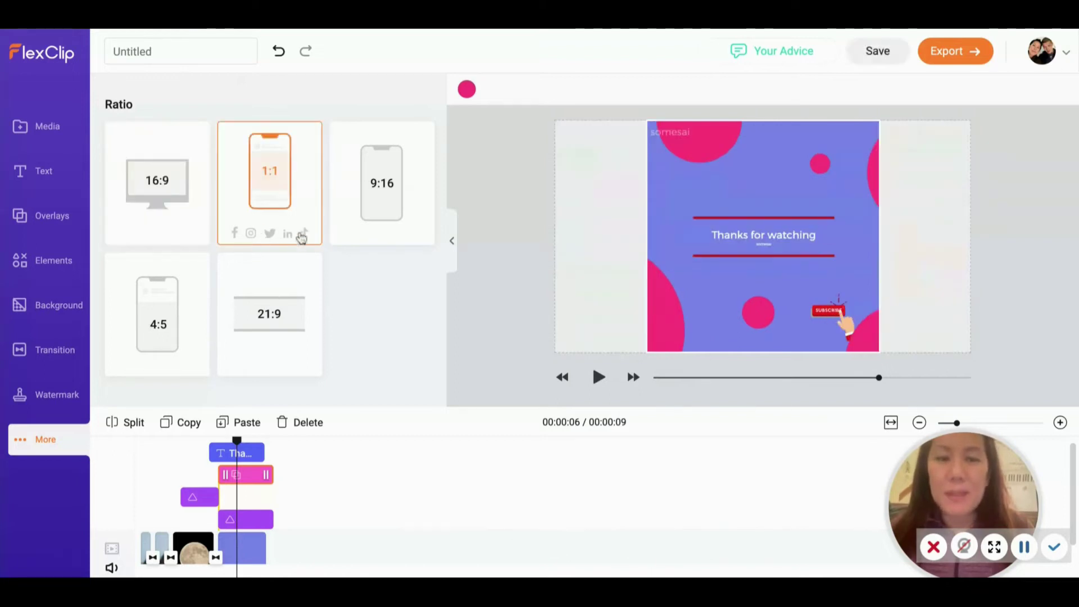
click(157, 191)
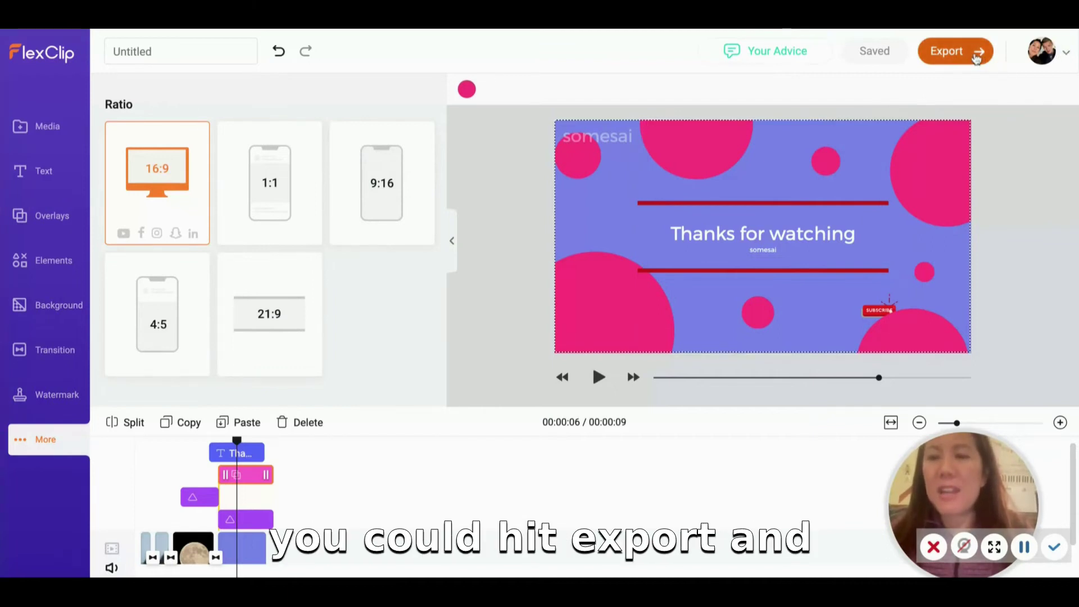
View the export options, then leave the editor for the FlexClip home dashboard
click(976, 57)
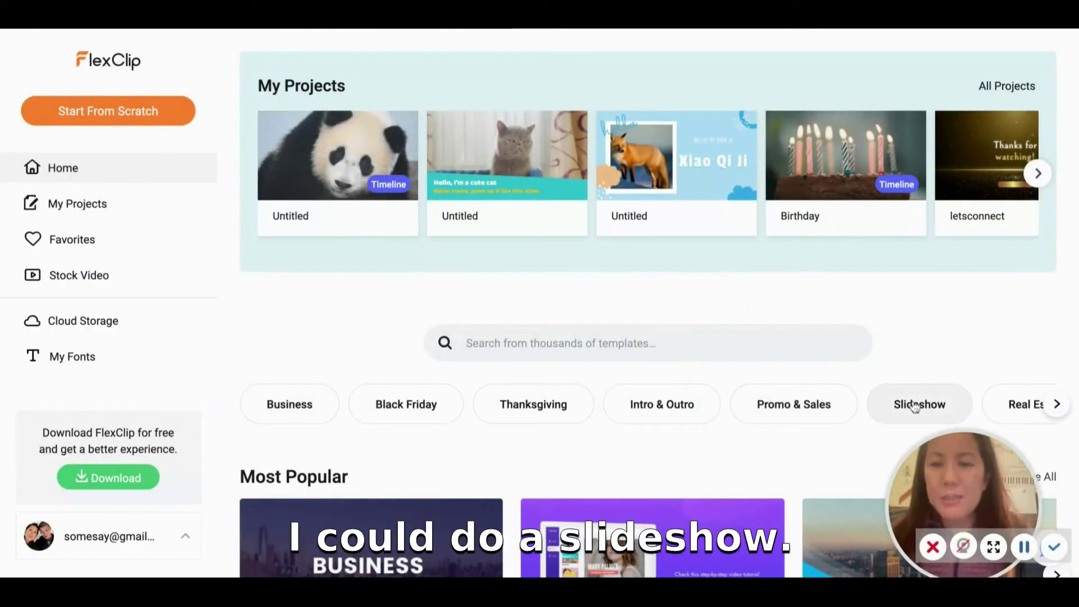
Sort Intro & Outro templates by Newest and customize the 10 Seconds New Year Countdown
click(667, 417)
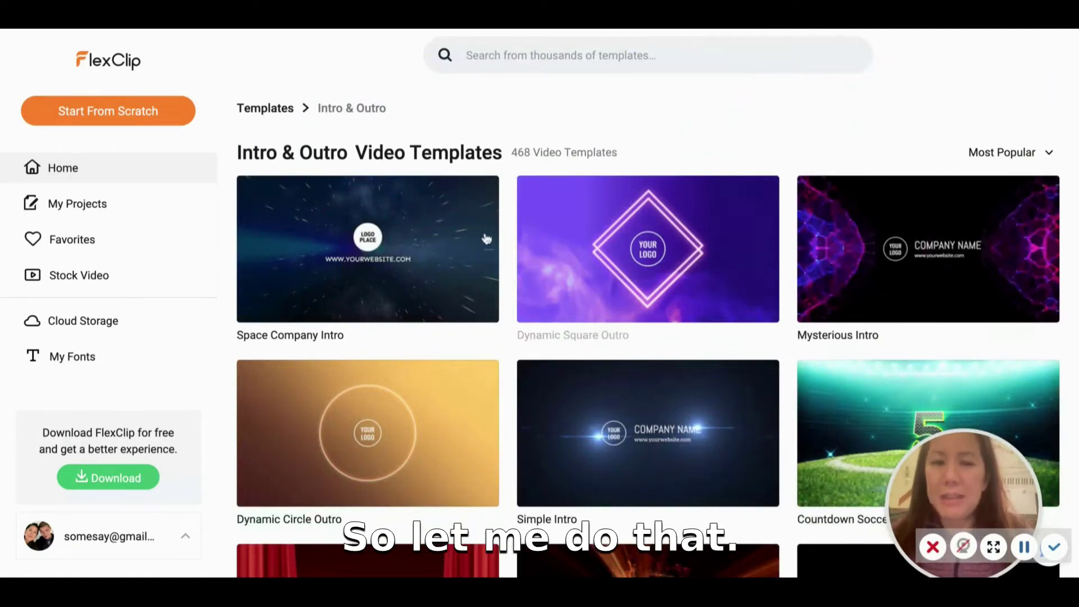
click(1023, 153)
click(995, 212)
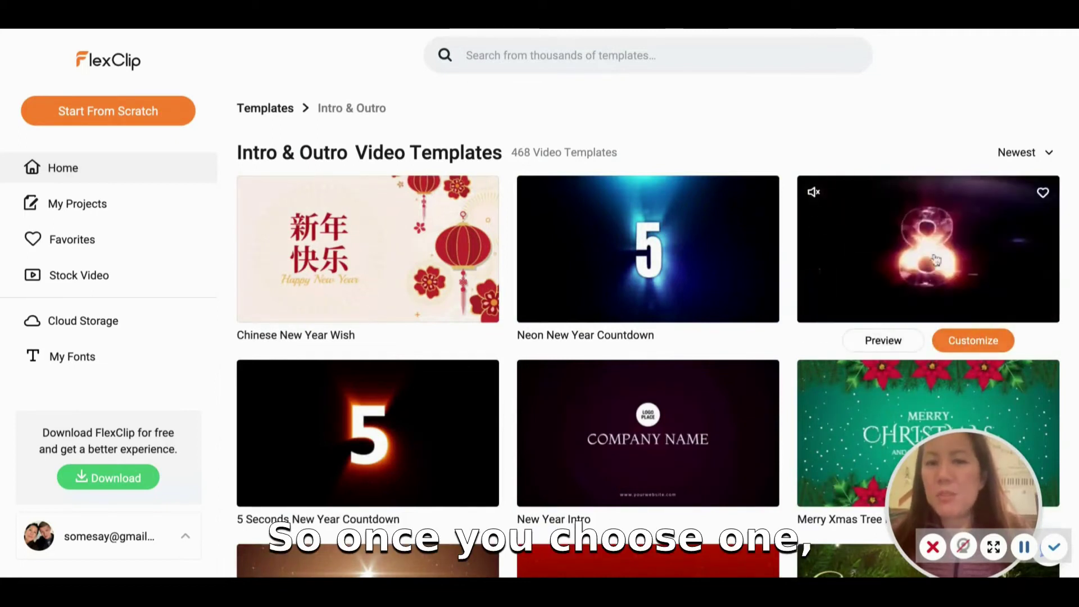
click(976, 342)
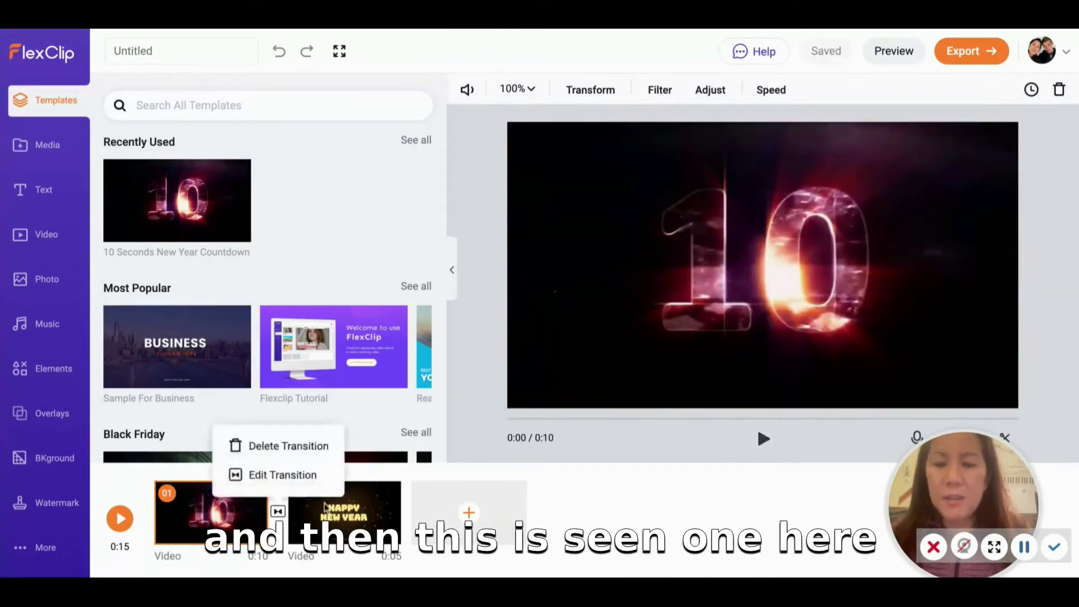
Replace the HAPPY NEW YEAR title with the creator's name followed by 'video'
click(345, 511)
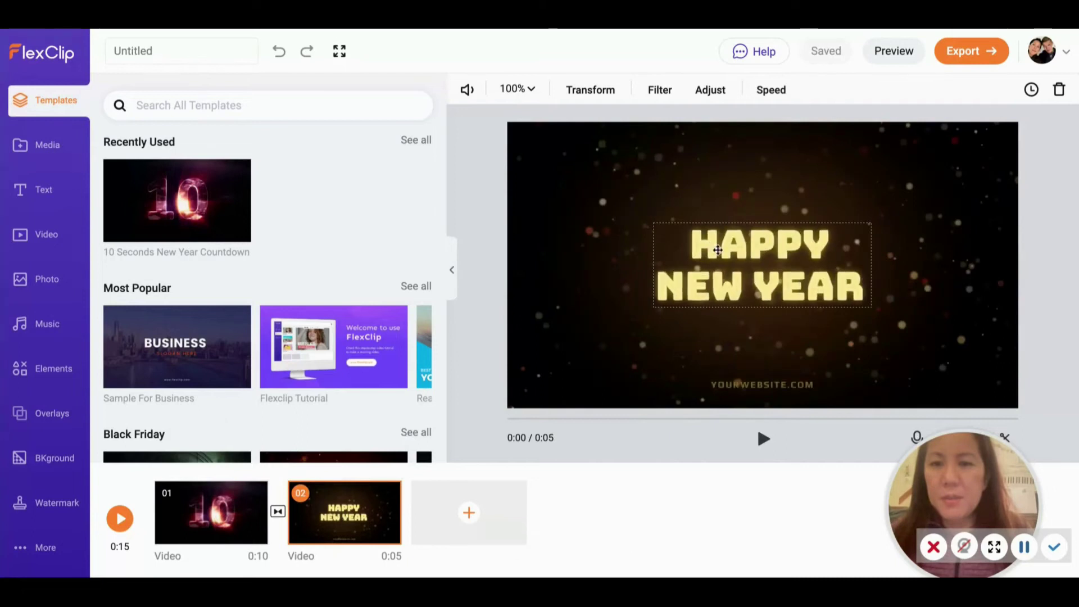
double_click(713, 250)
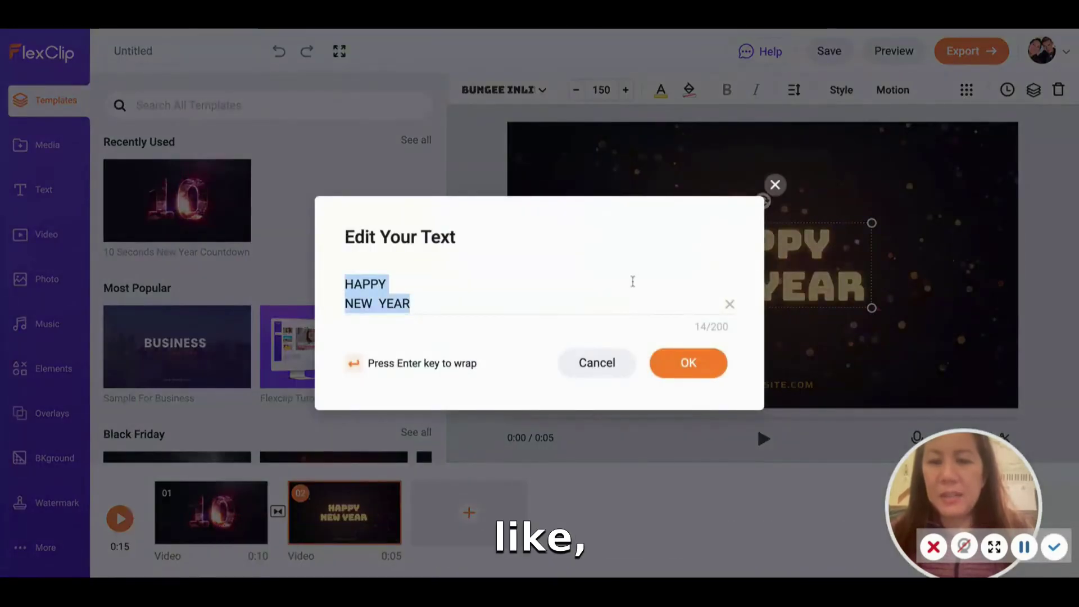
text(Happy)
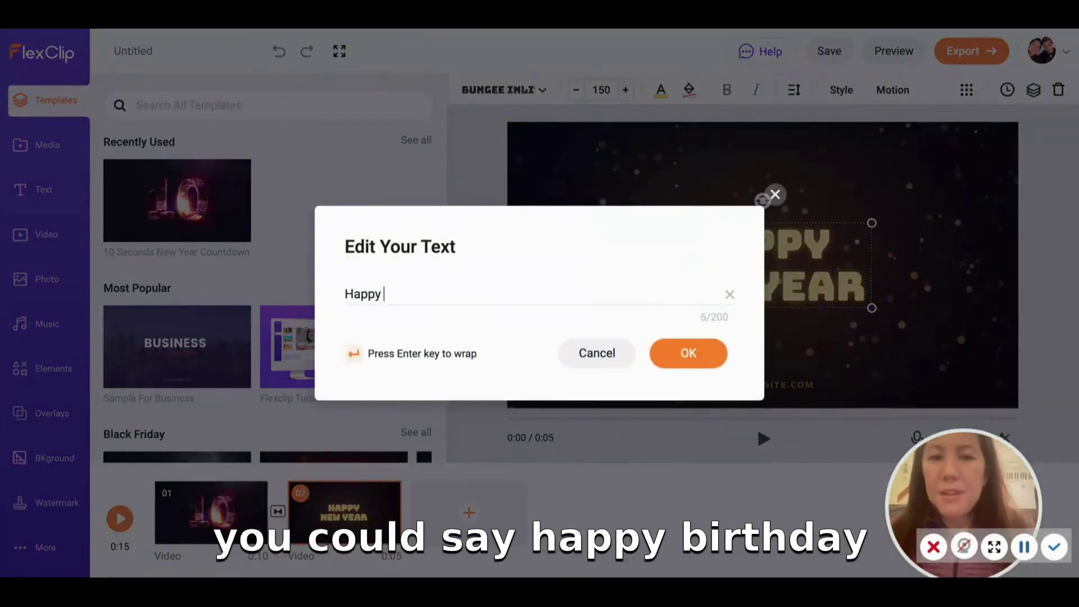
key(BackSpace)
key(BackSpace)
key(BackSpace)
text(Someday's video)
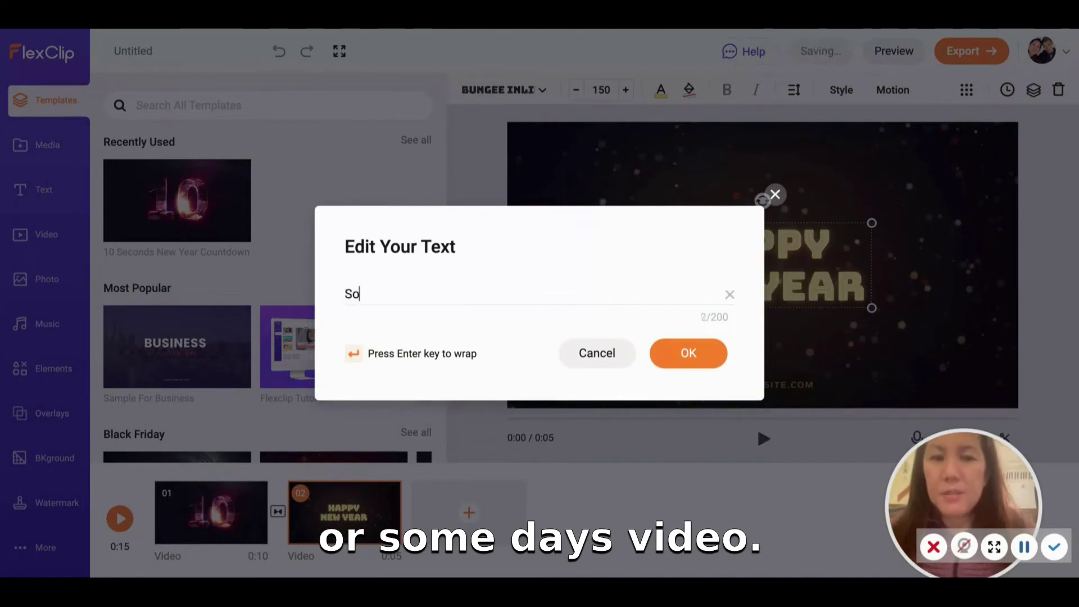
click(712, 354)
Replace the YOURWEBSITE.COM caption with the creator's Instagram handle and preview the scene
double_click(748, 384)
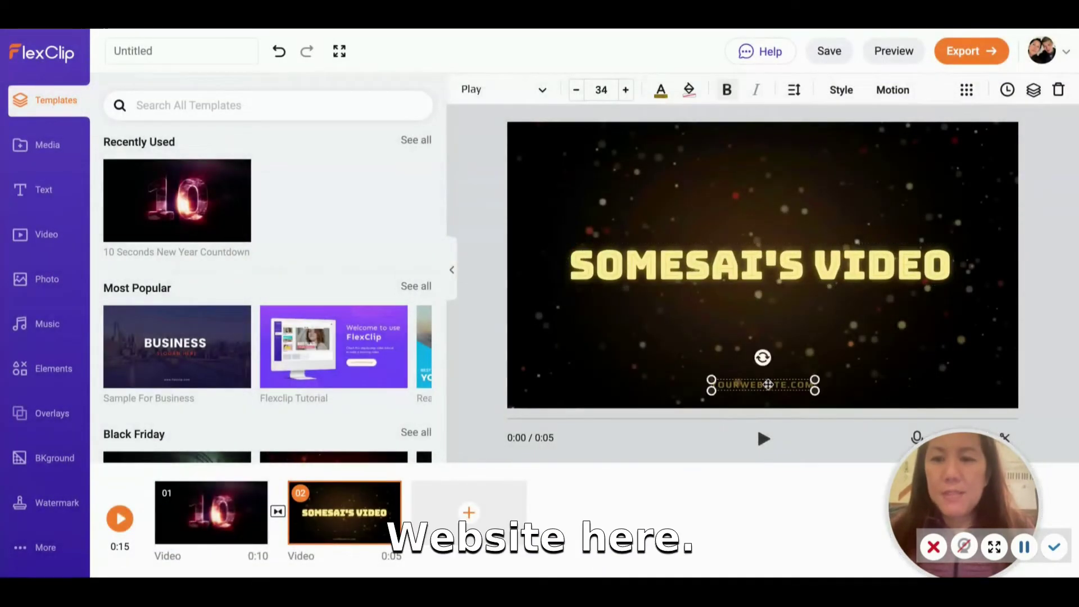
text(IG: Pandas.unlimited)
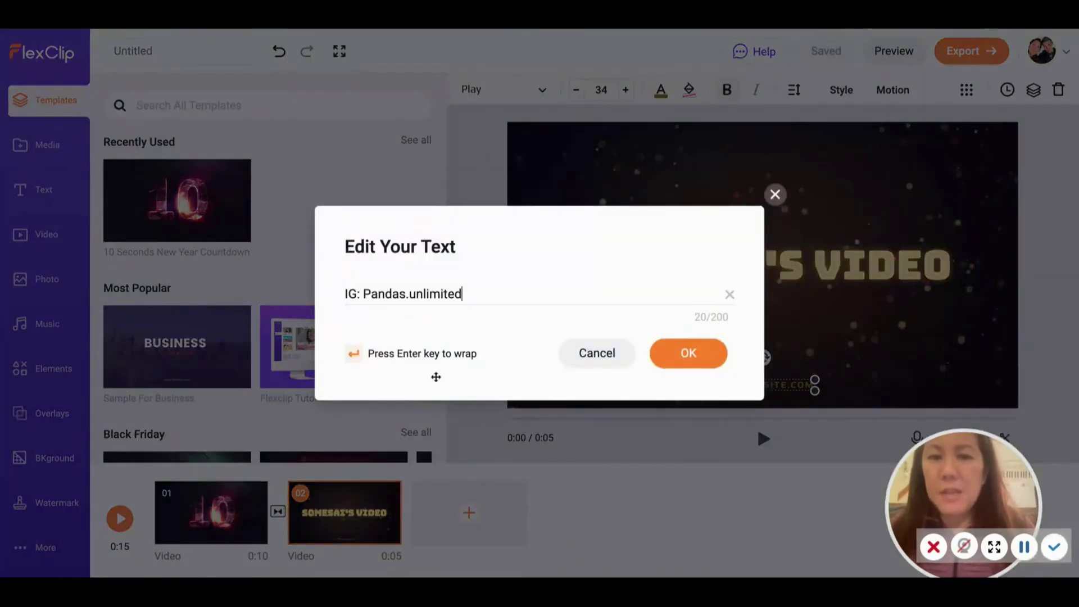
click(703, 362)
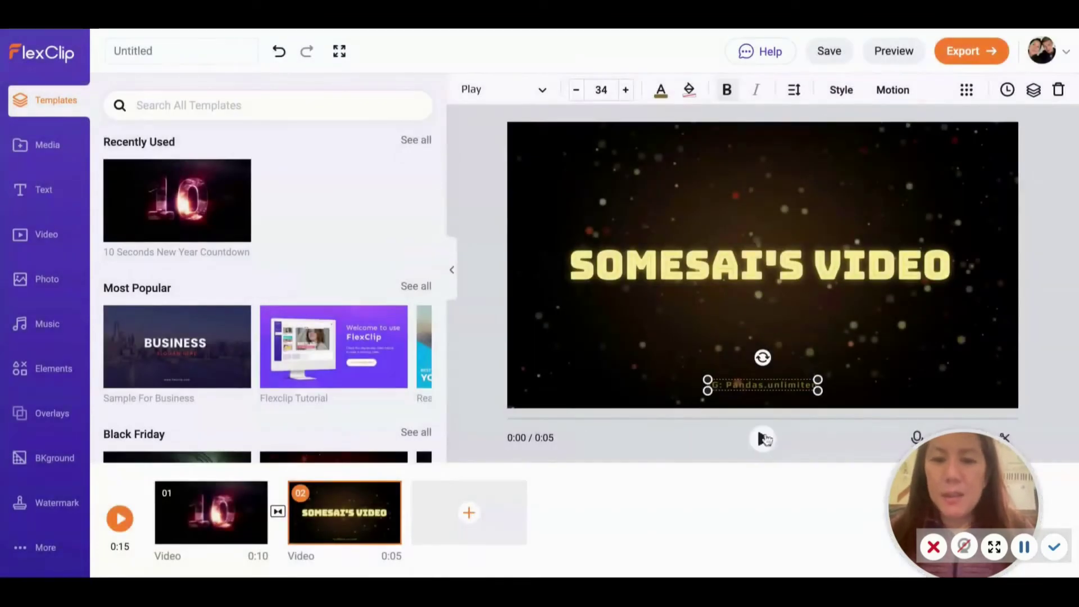
click(764, 439)
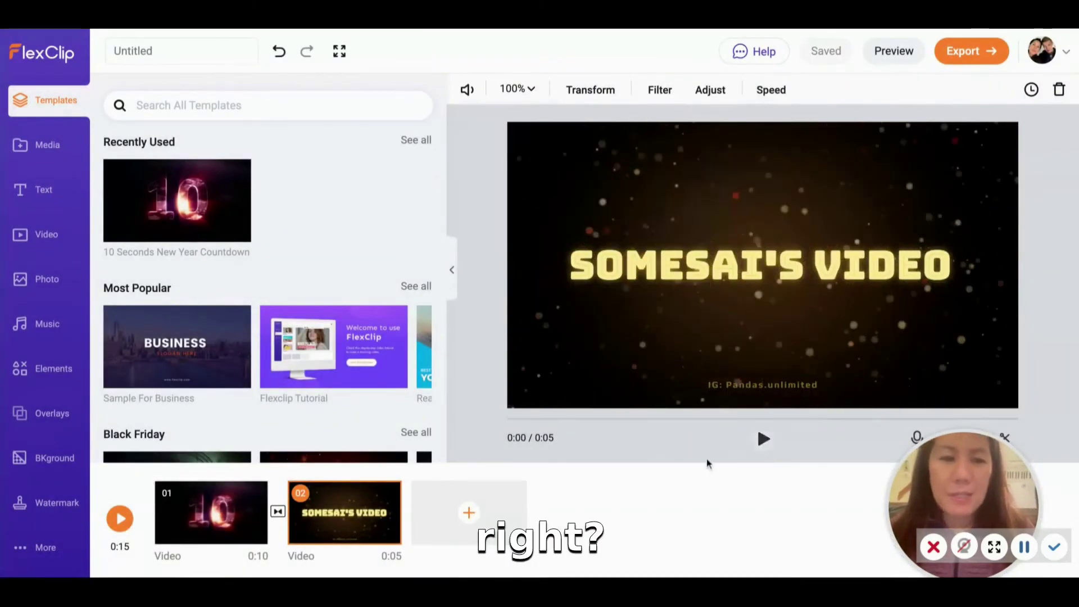
Filter music by Happy mood and add Happy Cartoon Story as background music
click(25, 321)
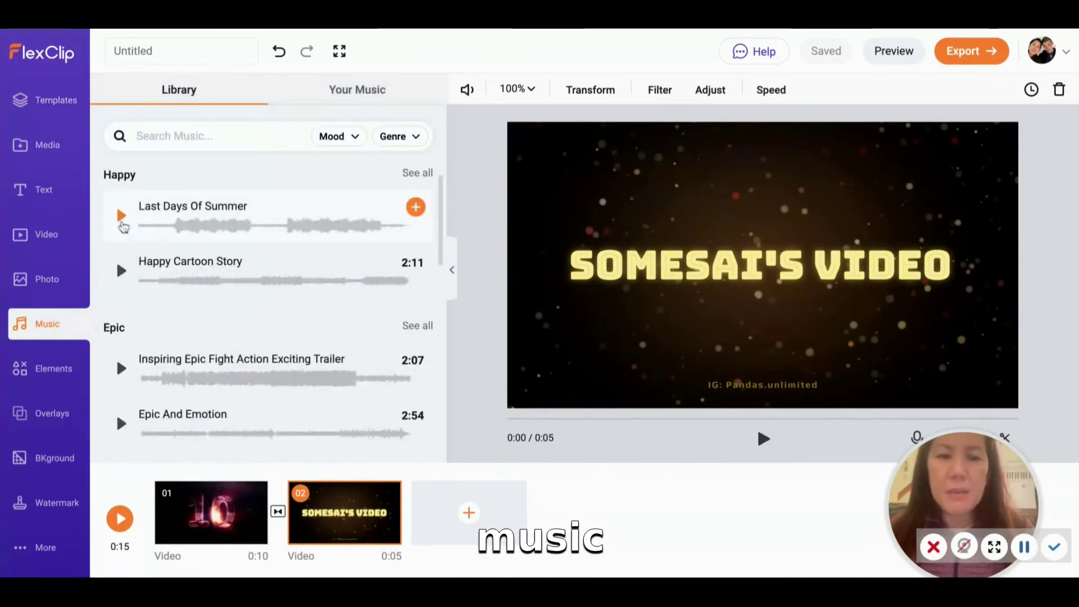
click(122, 219)
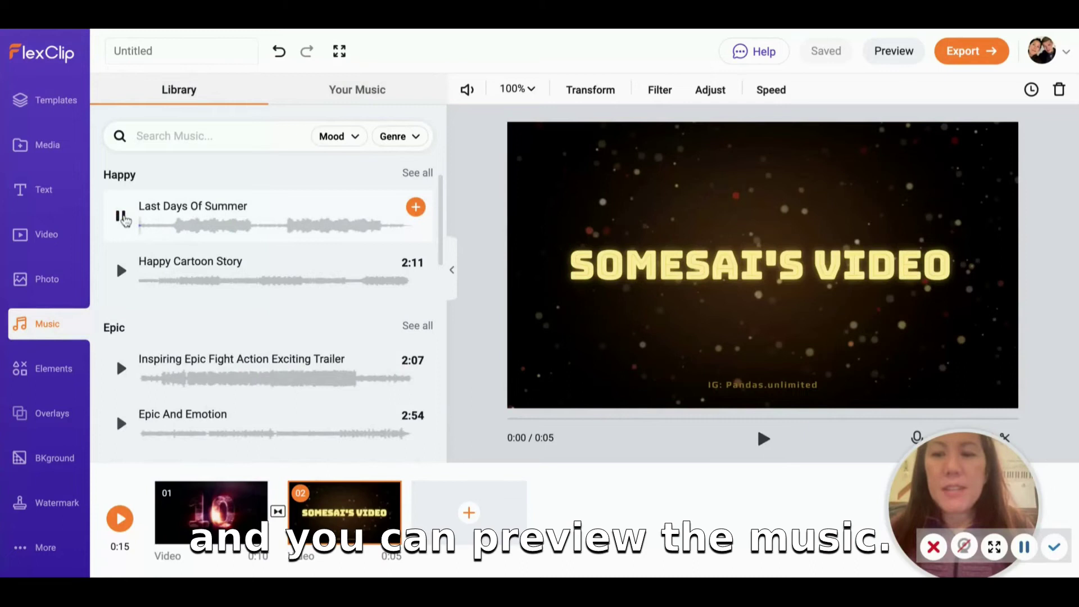
click(121, 217)
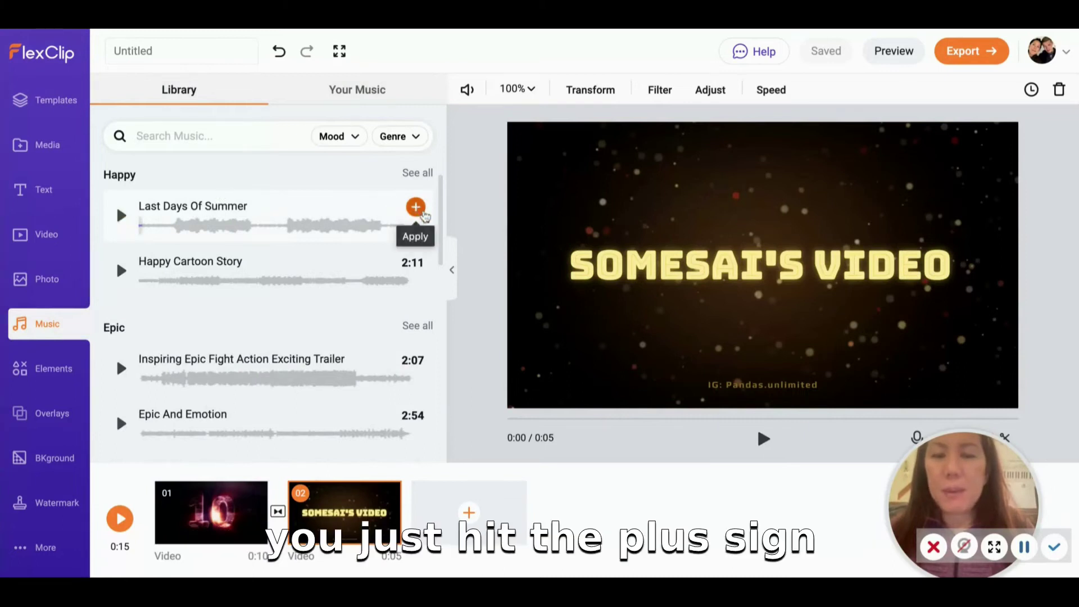
click(357, 138)
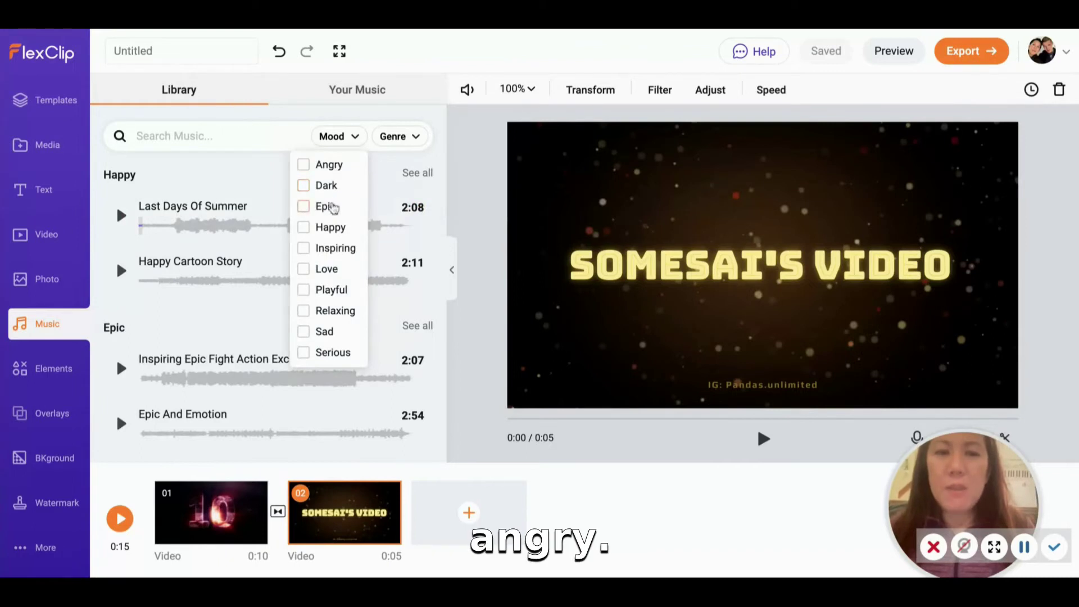
click(306, 229)
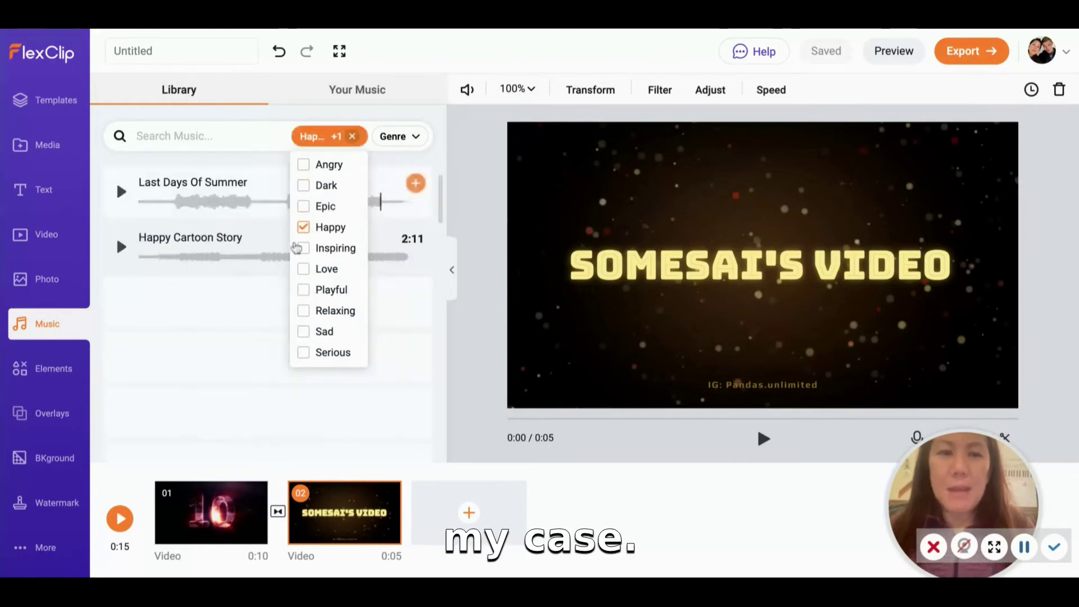
click(120, 256)
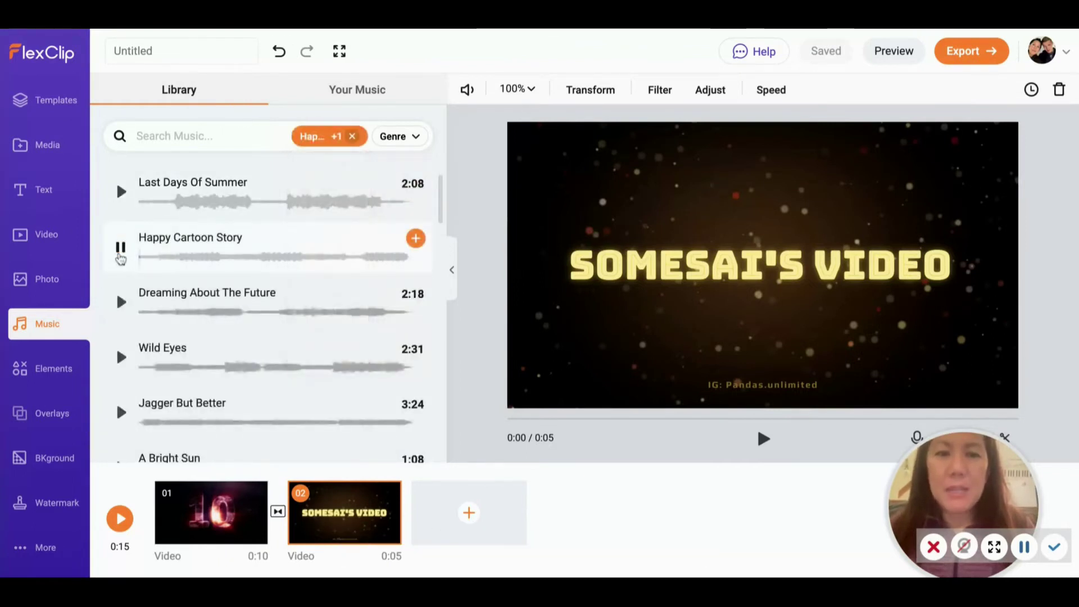
click(419, 238)
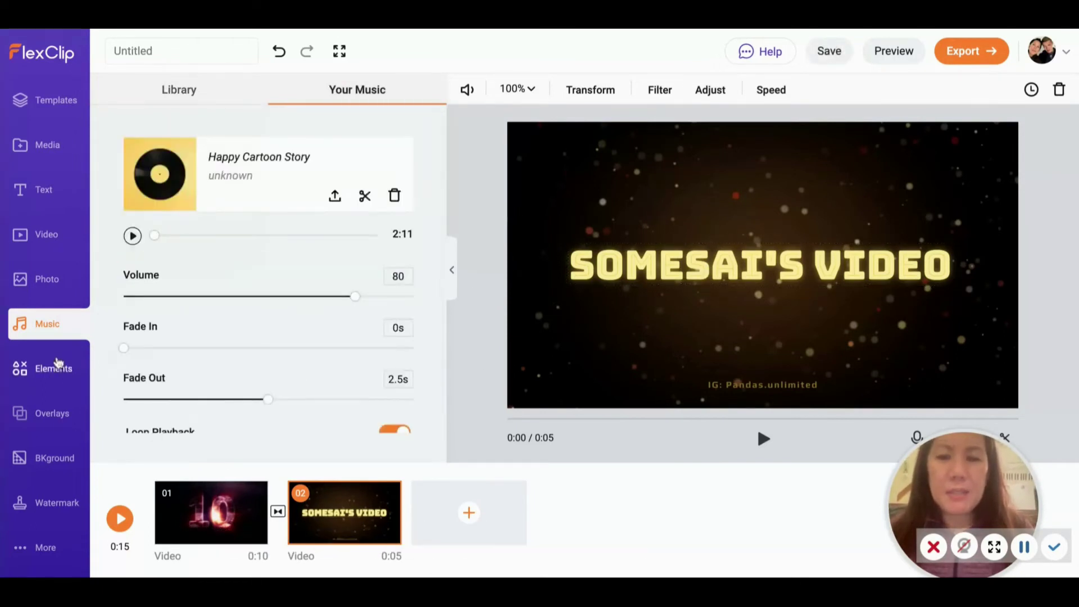
Place a YouTube play-button sticker from Elements at the title scene's lower-right corner
click(53, 366)
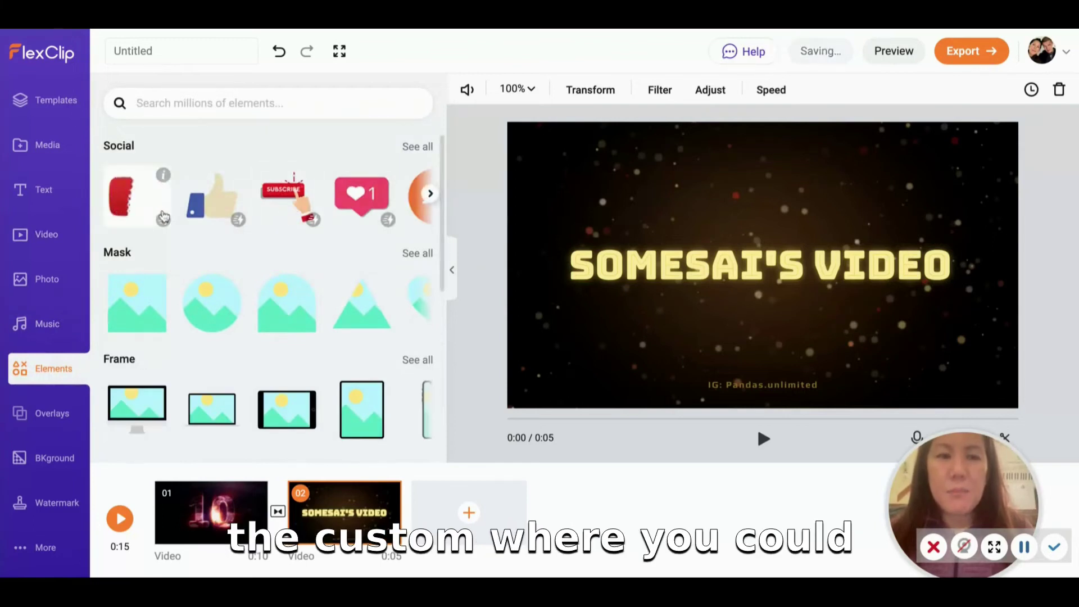
drag(680, 360, 929, 371)
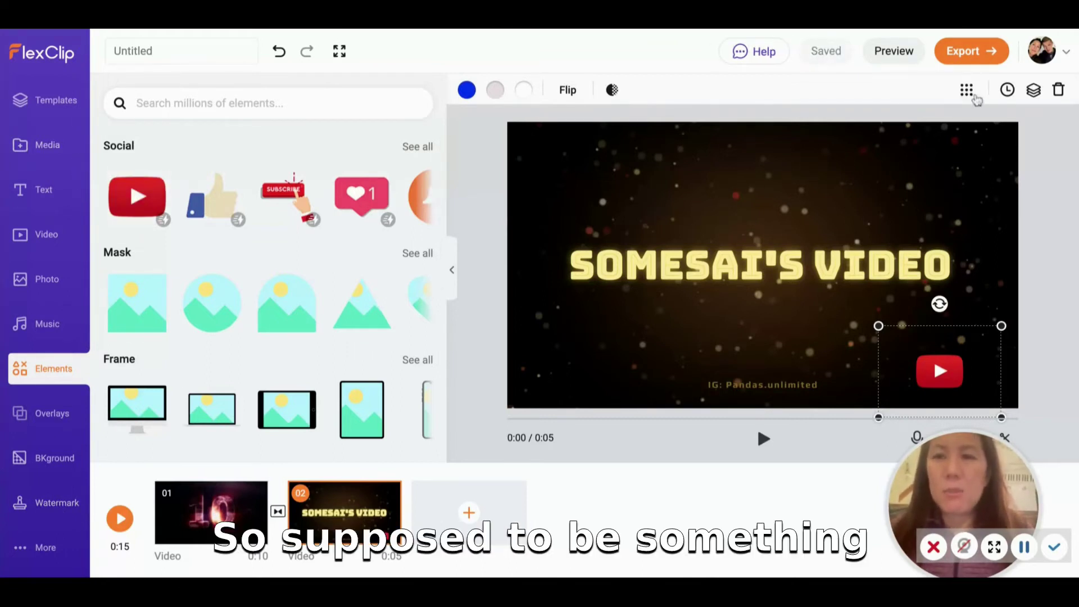
click(56, 102)
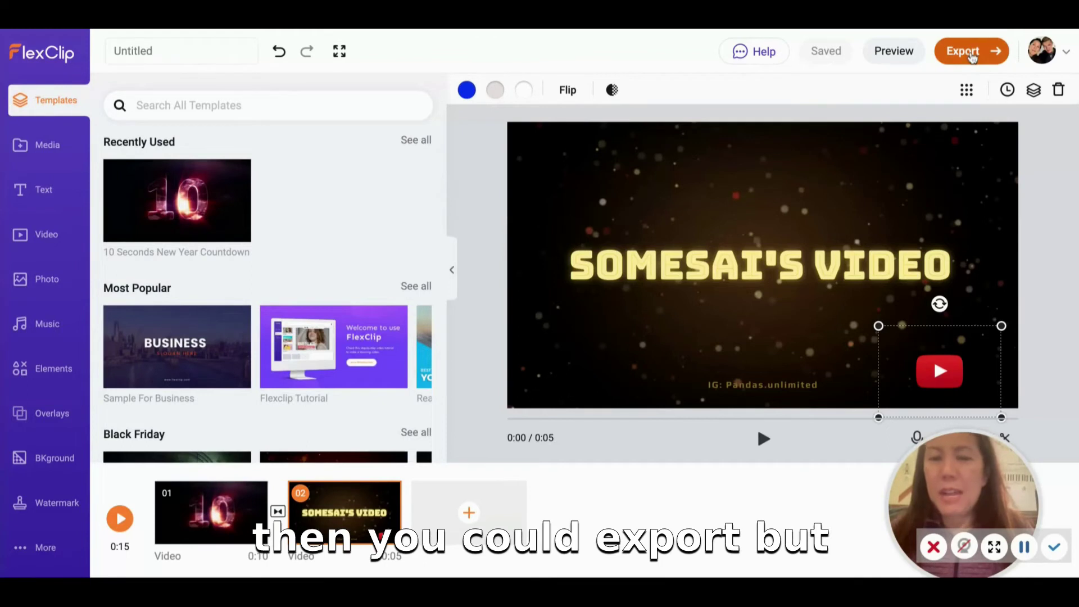
Start a project from the Thanksgiving 'Give Thanks' template and add a blank fourth scene after scene 3
click(973, 57)
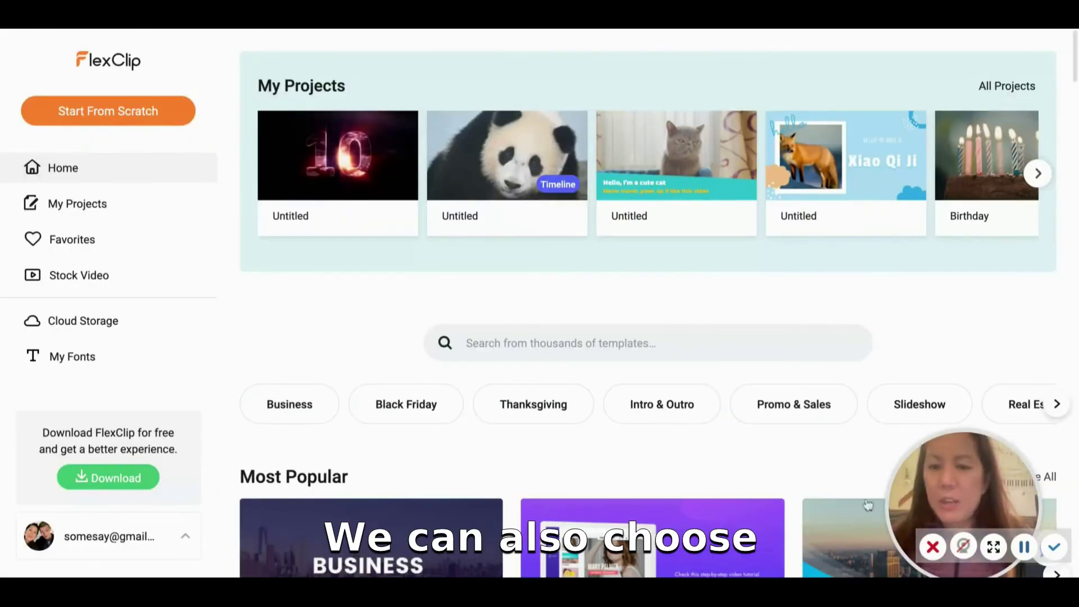
click(565, 406)
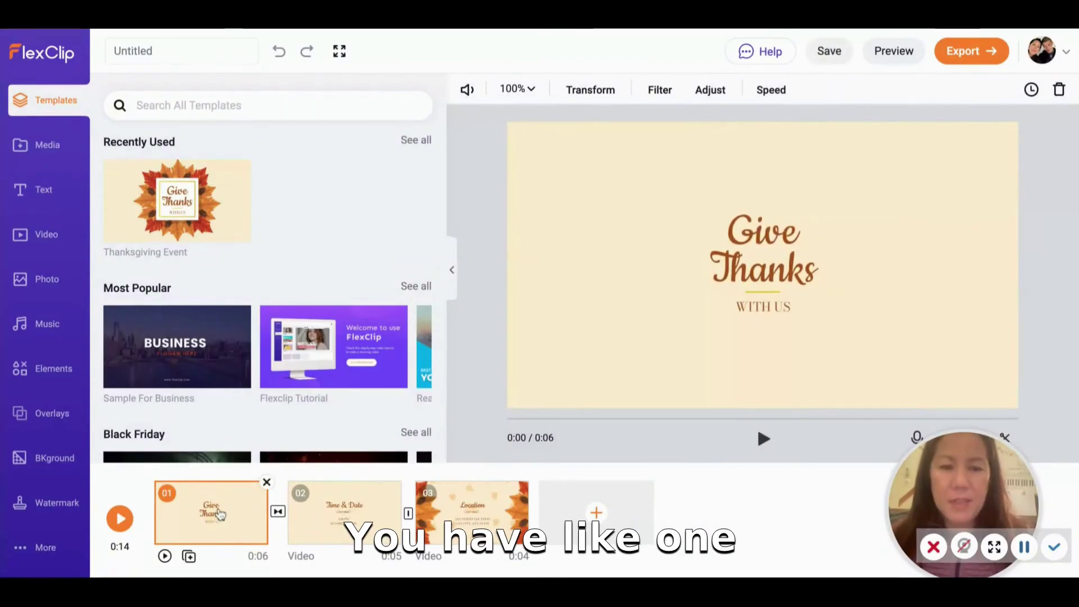
click(471, 511)
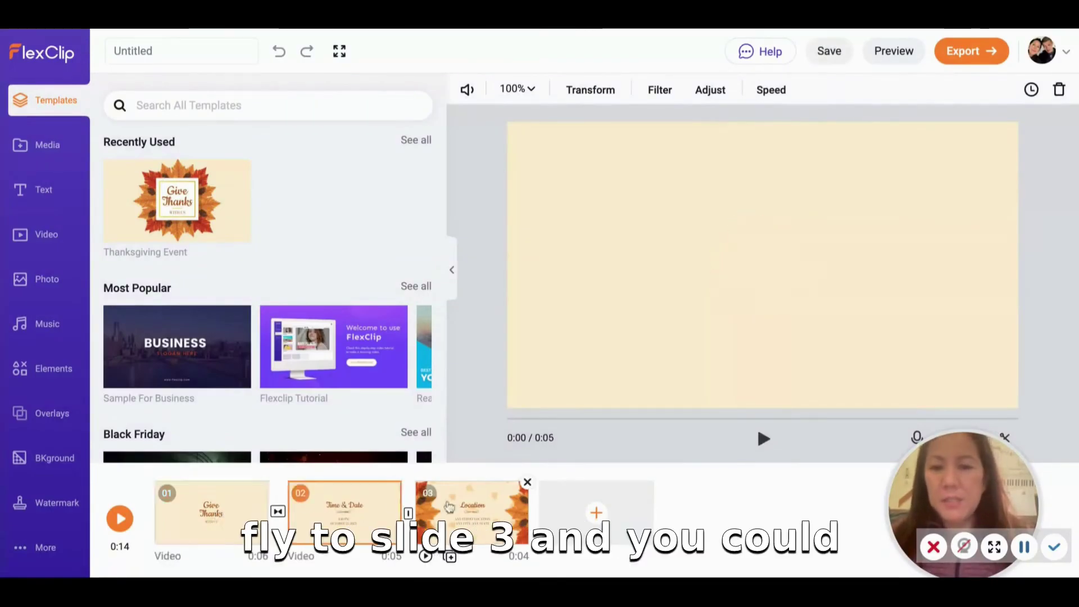
click(596, 513)
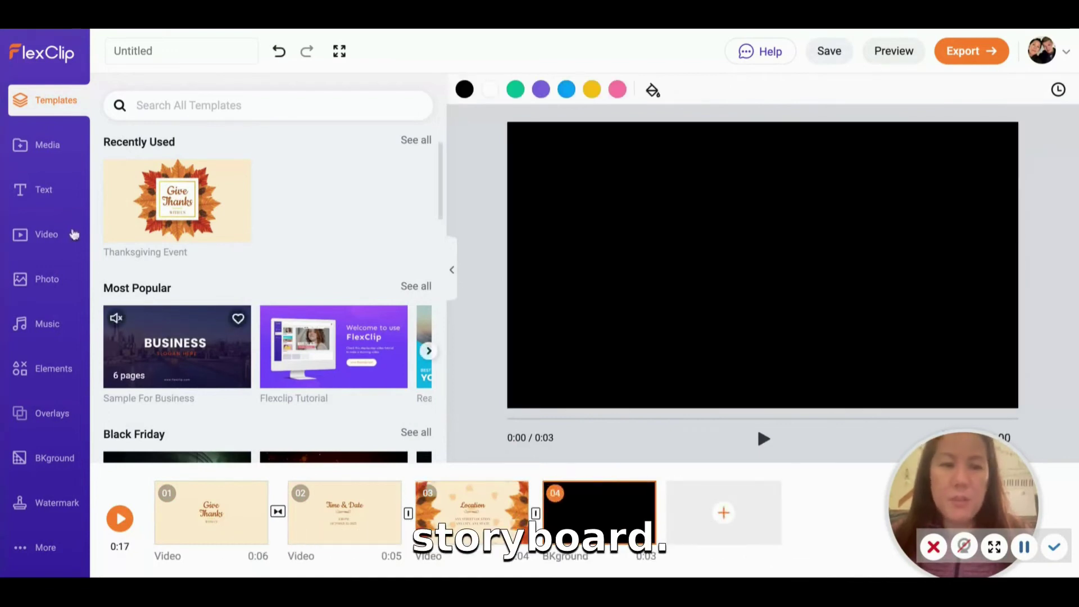
Search the stock videos for 'turkey' and choose the Cappadocia tree clip
click(72, 233)
click(244, 106)
text(turkey)
key(Return)
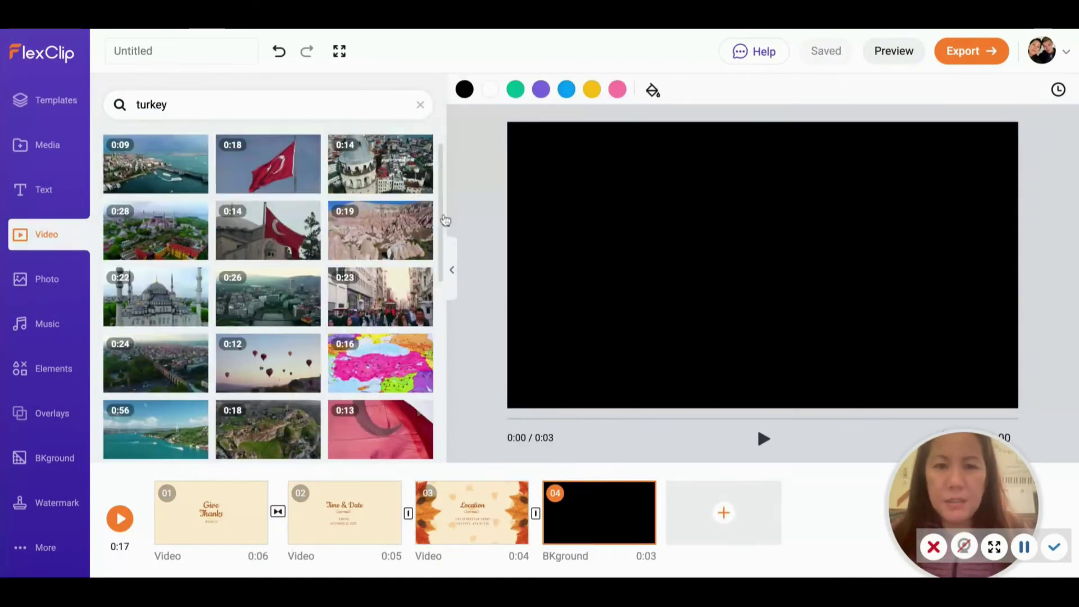
scroll(442, 219, down, 5)
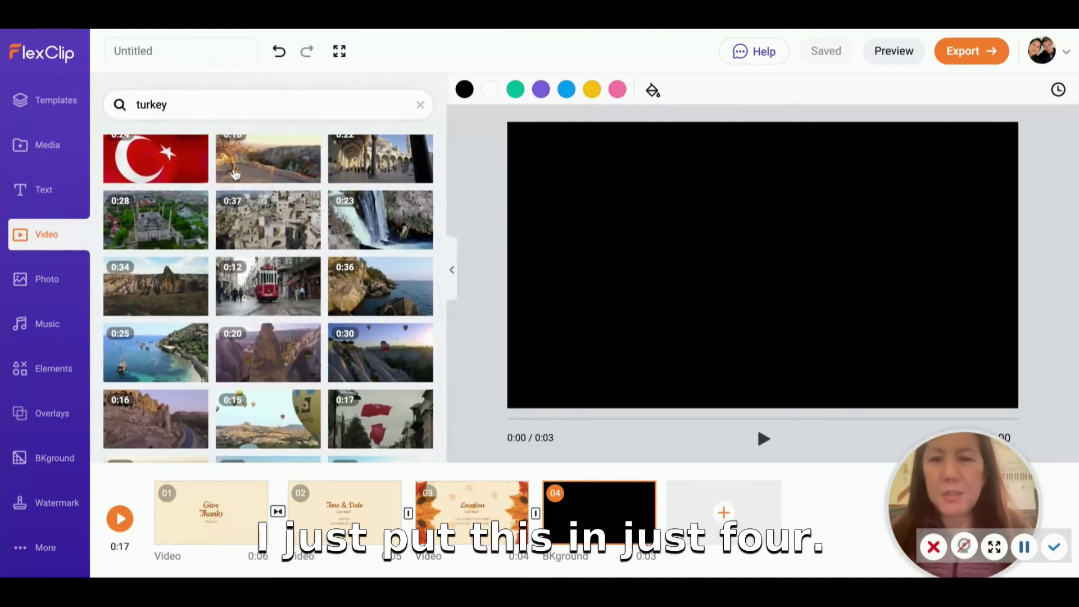
click(309, 170)
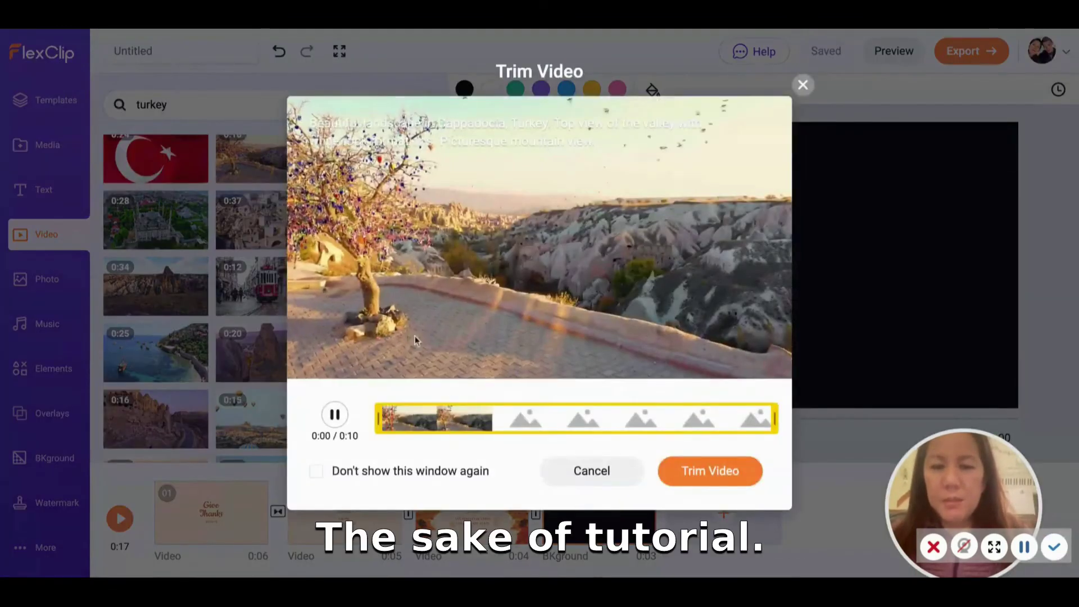
Trim the tree clip to about four seconds and move it to scene 2
click(778, 417)
drag(778, 417, 483, 417)
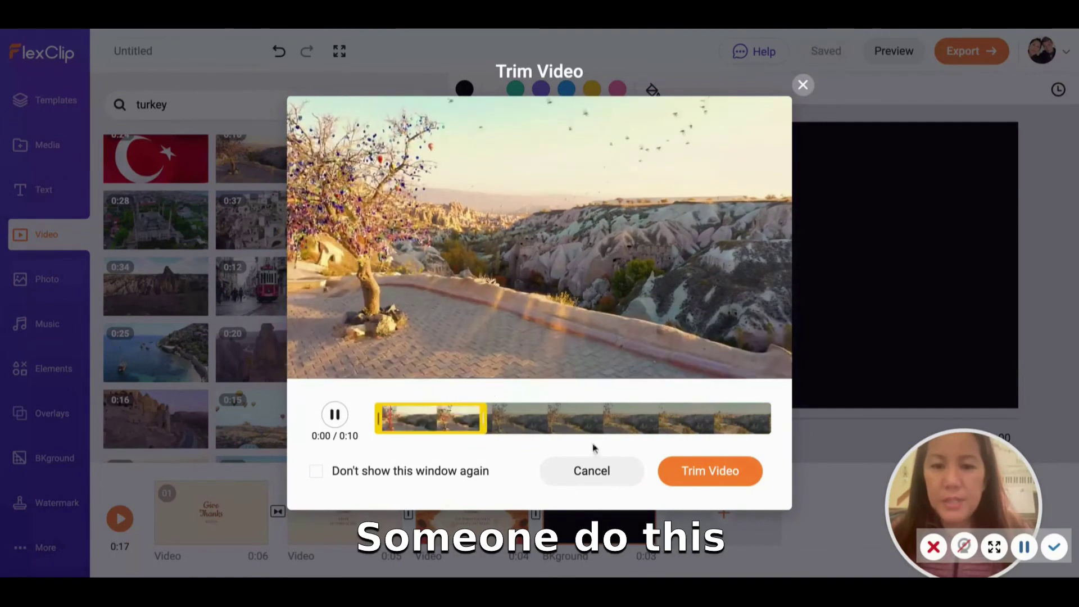
click(699, 475)
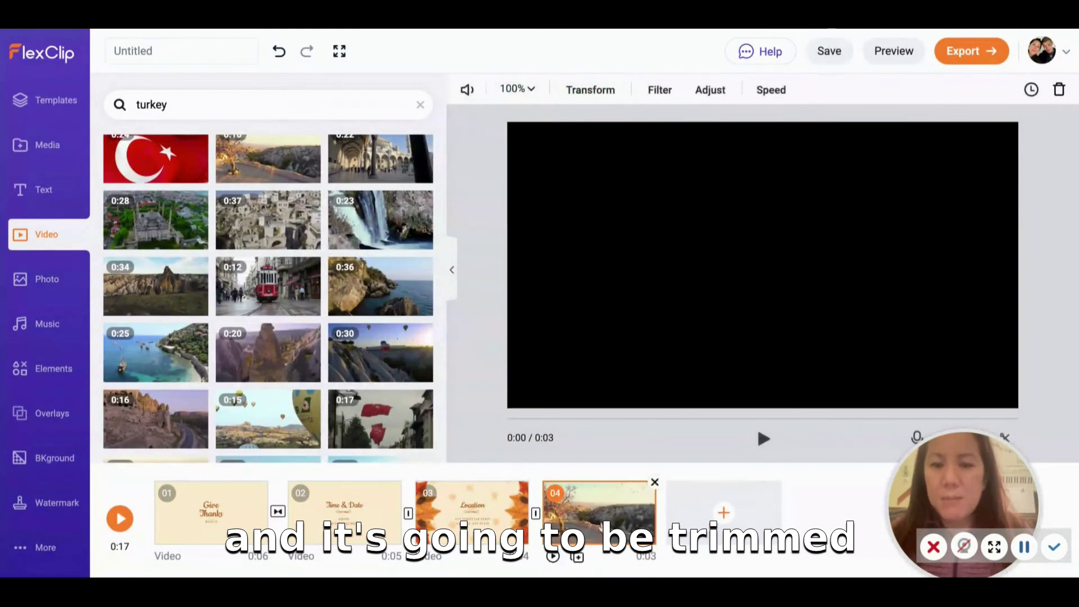
drag(635, 508, 614, 463)
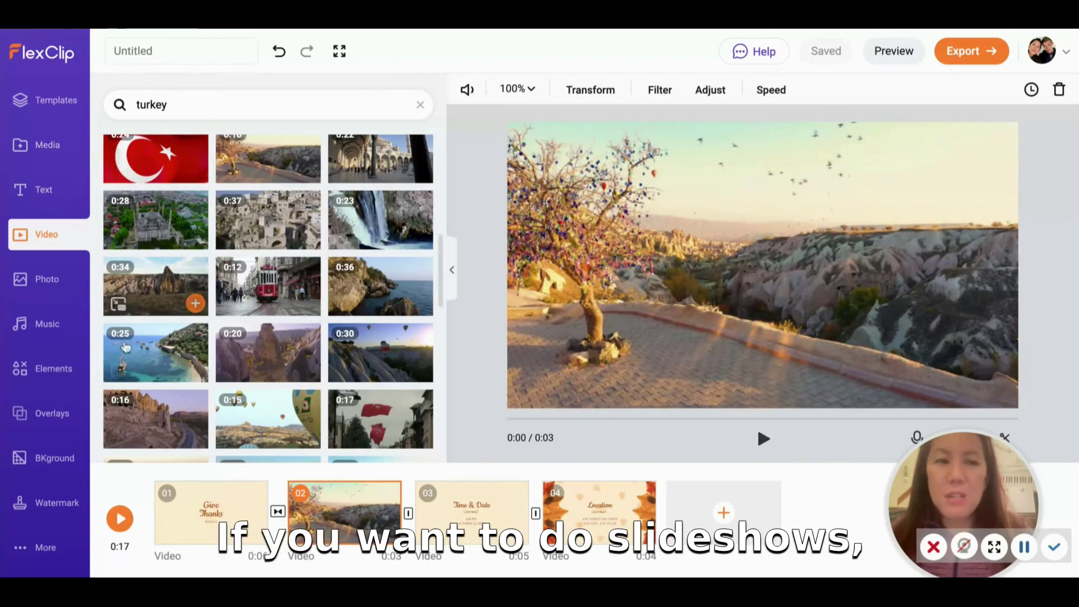
Add the Anniversary Collage 'EVERYTHING IS BETTER WITH YOU' page as the third scene
click(45, 101)
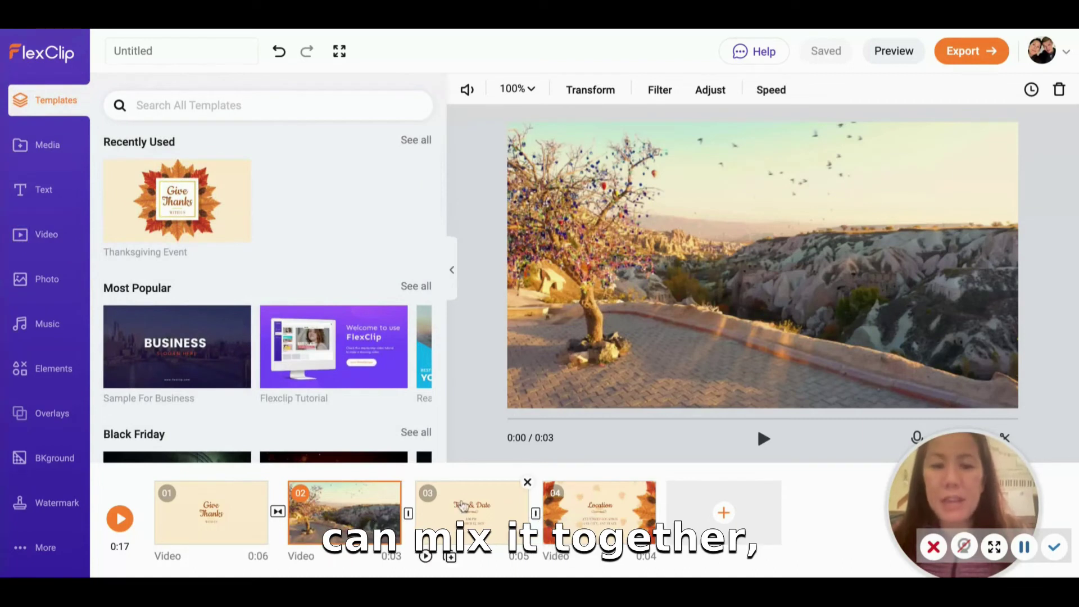
scroll(151, 374, down, 10)
click(152, 374)
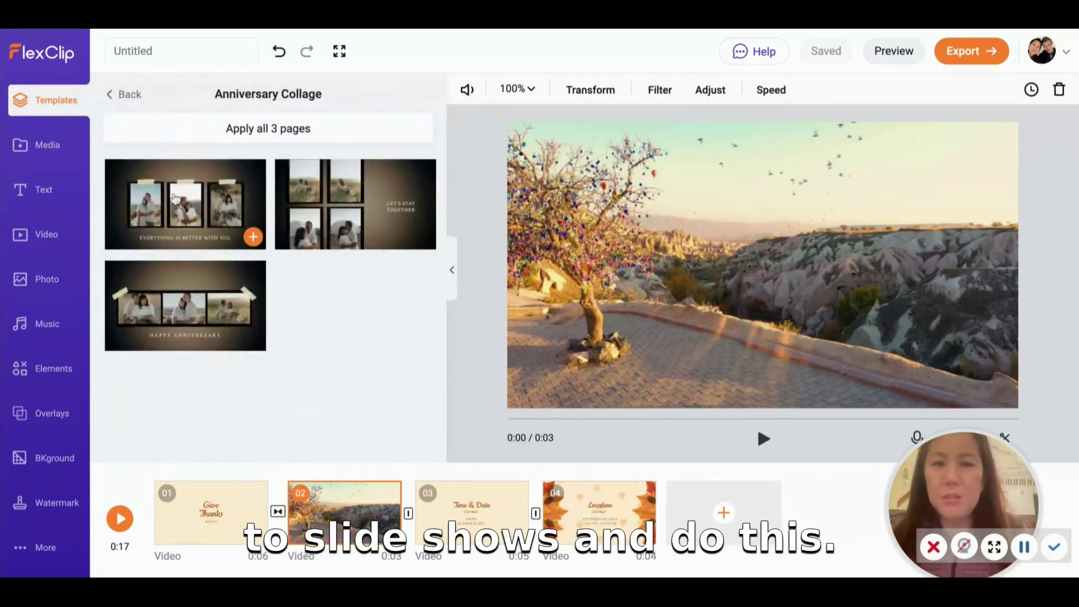
click(253, 237)
click(613, 194)
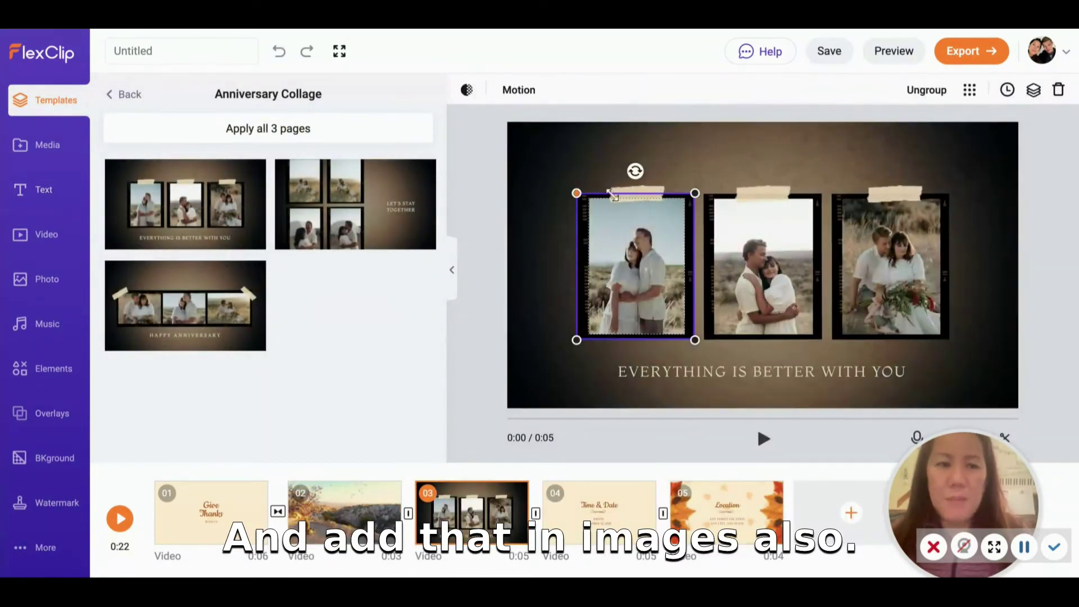
Put the moon photo into the collage's first frame and adjust its position
click(48, 144)
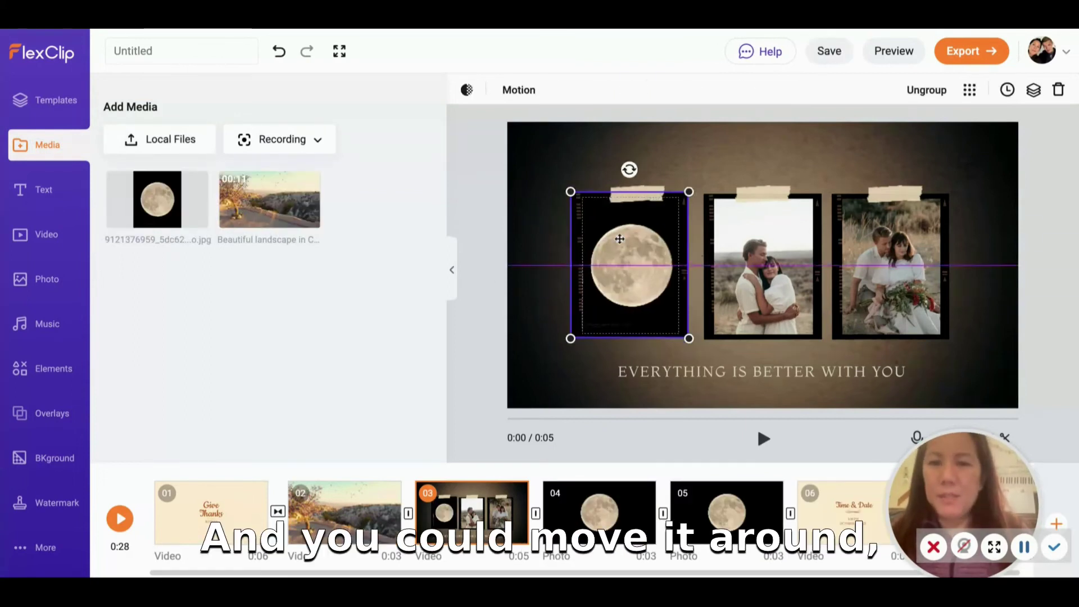
mouse_move(613, 229)
mouse_down()
mouse_move(619, 239)
mouse_move(576, 186)
mouse_move(619, 220)
mouse_up()
click(763, 264)
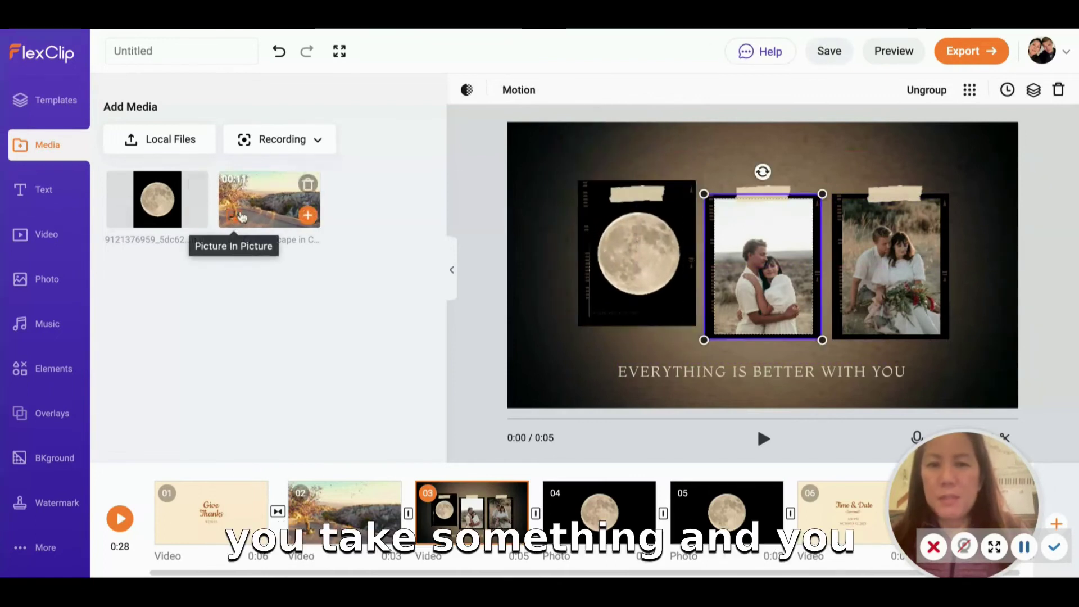
click(660, 259)
drag(660, 259, 659, 259)
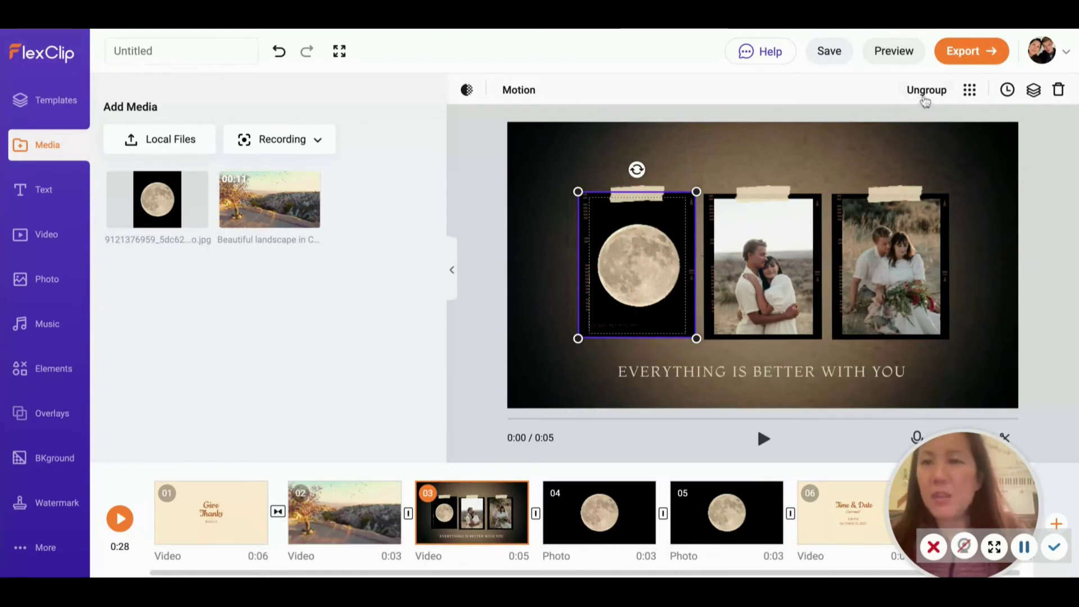
Ungroup the collage frames and move the middle couple frame to the top-left corner
click(926, 99)
click(739, 222)
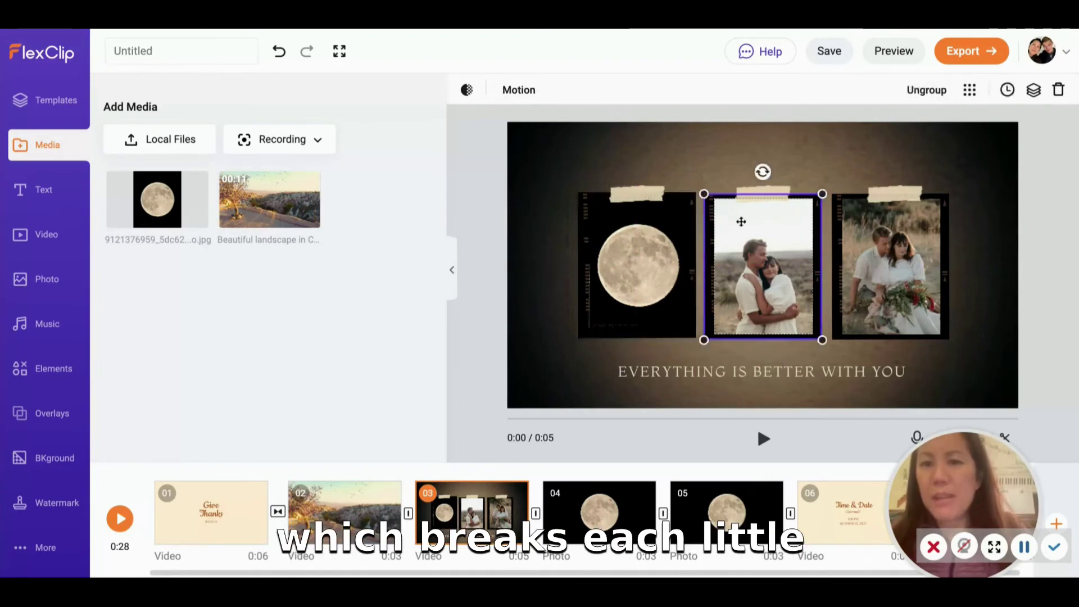
mouse_move(740, 221)
mouse_down()
mouse_move(733, 254)
mouse_move(741, 221)
mouse_up()
click(970, 90)
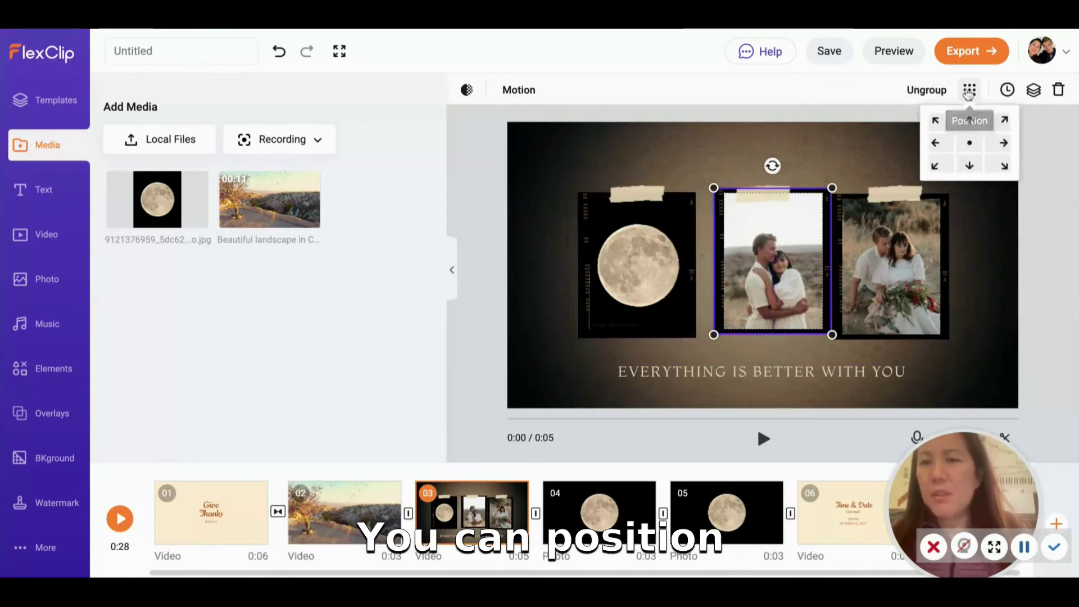
click(936, 126)
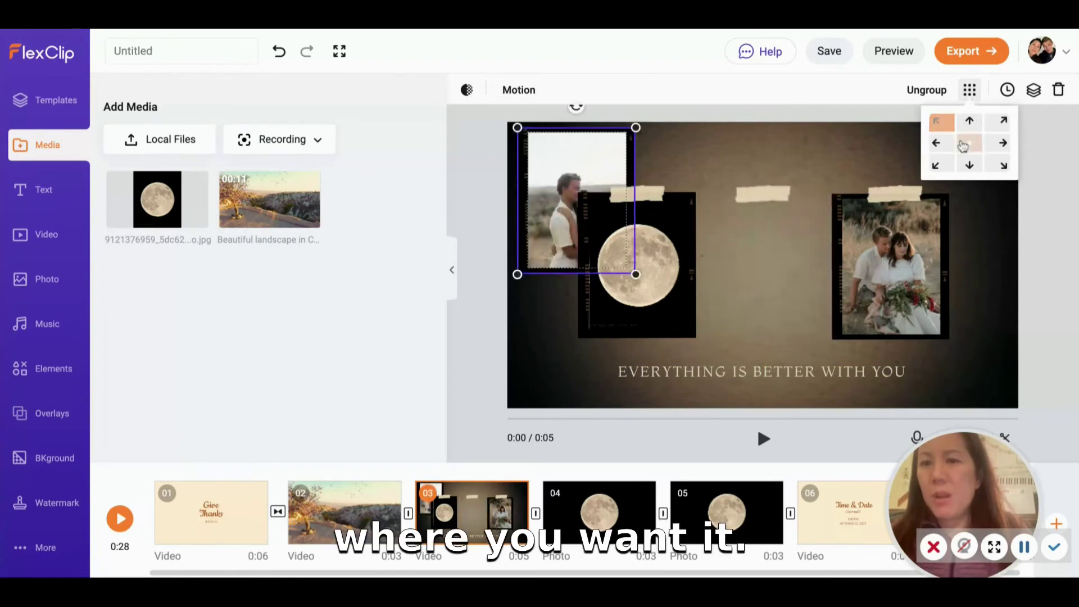
Centre the couple frame and send the moon photo to the bottom layer
click(970, 142)
click(653, 256)
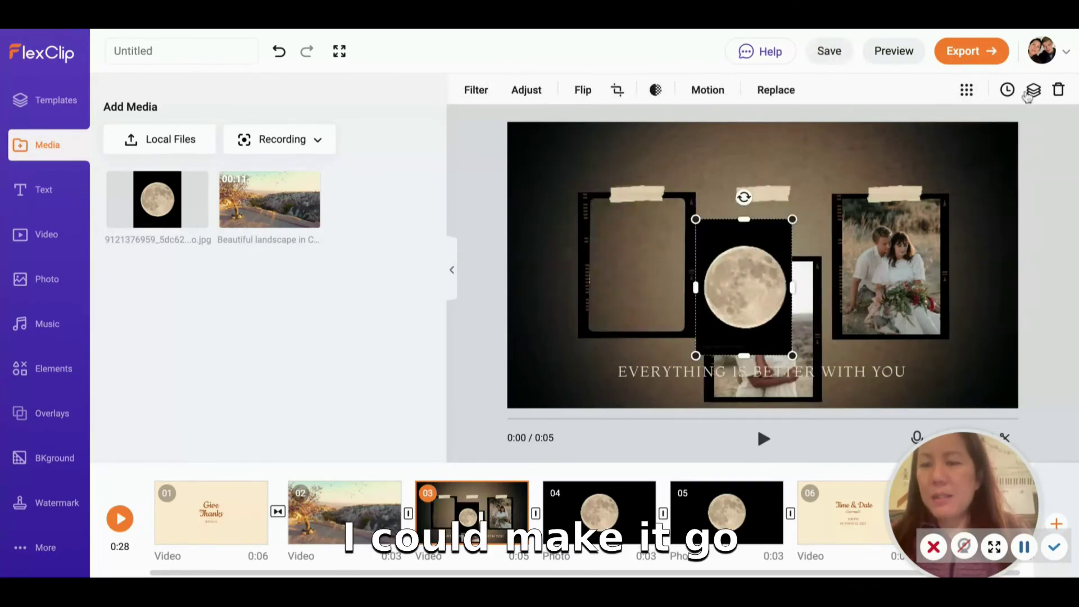
click(1033, 89)
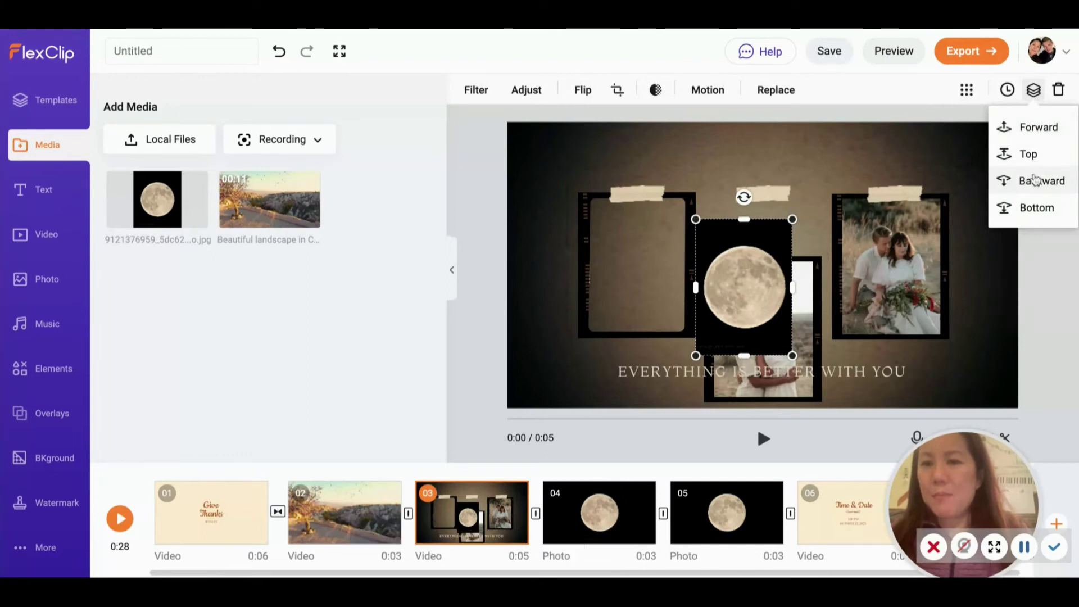
click(1041, 180)
click(1036, 208)
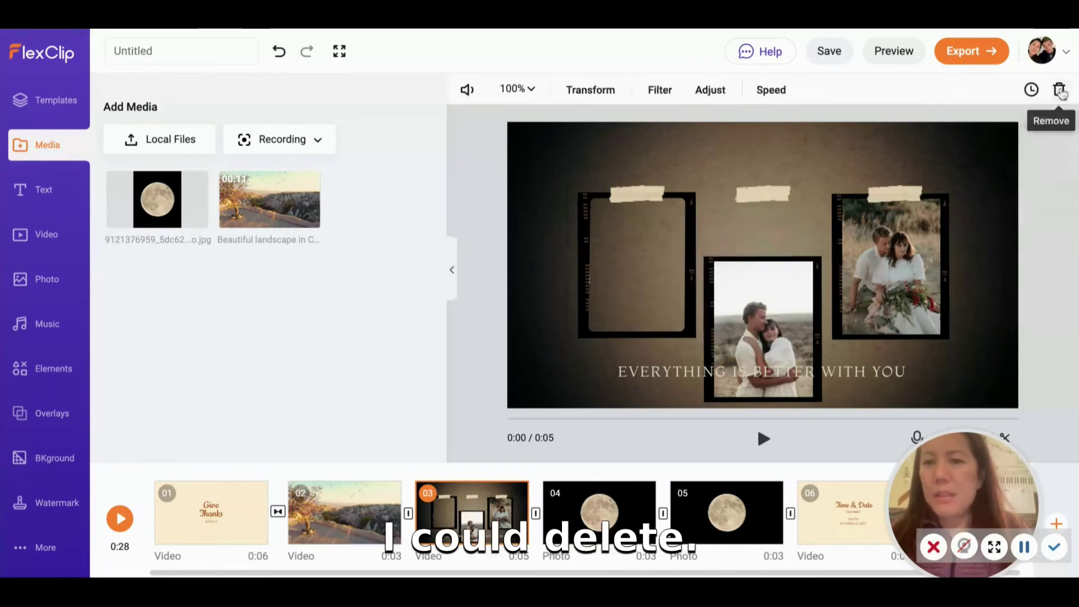
Apply the B&W filter to the middle couple photo
click(756, 264)
click(476, 90)
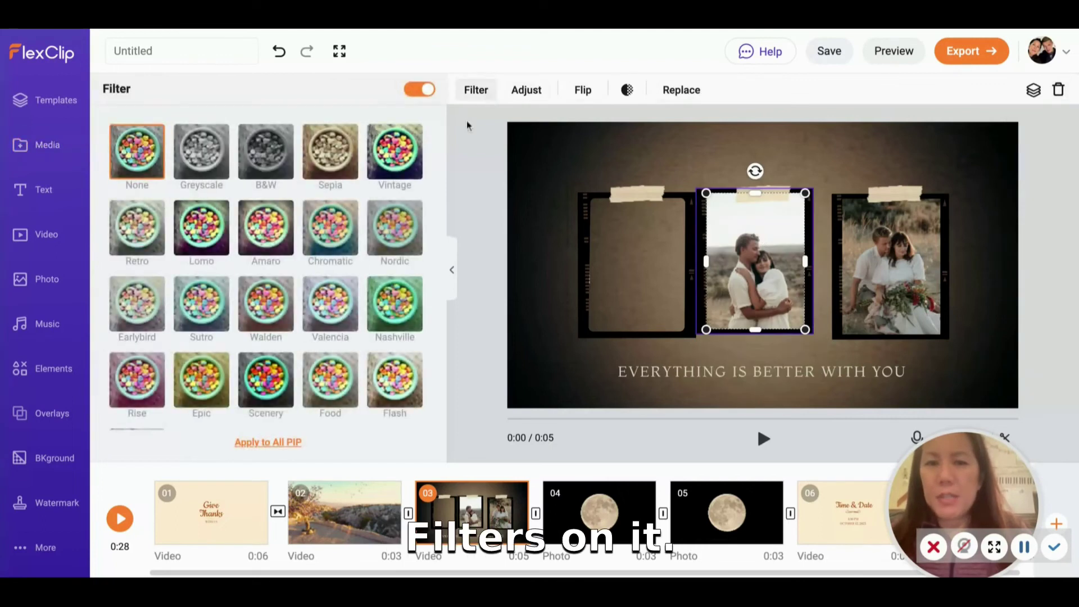
click(413, 149)
click(315, 157)
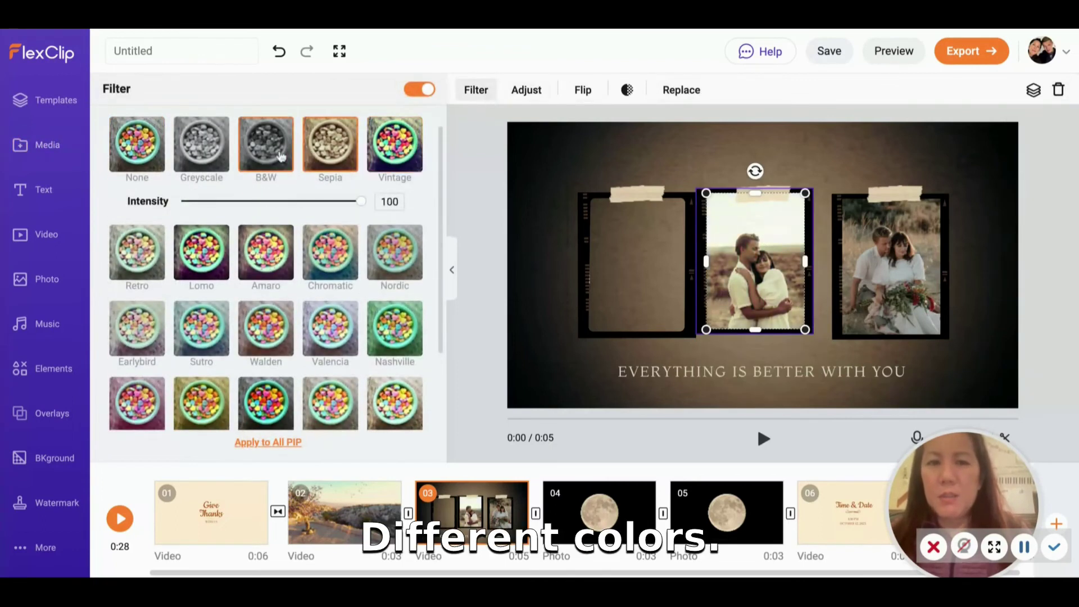
click(293, 152)
Try flipping the middle photo, then replace it with the landscape clip
click(583, 90)
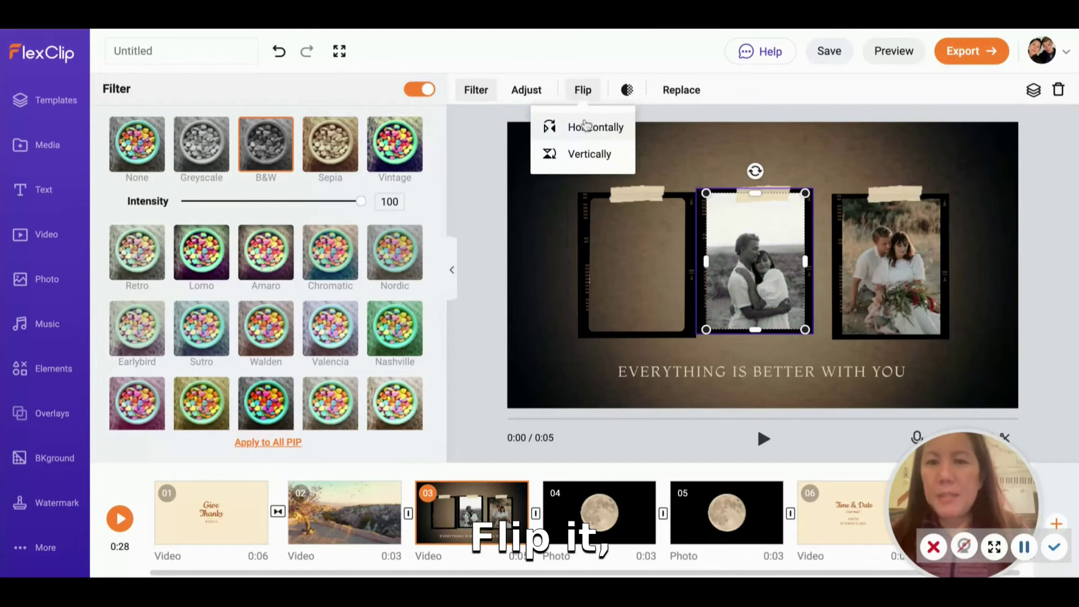
click(587, 128)
click(590, 153)
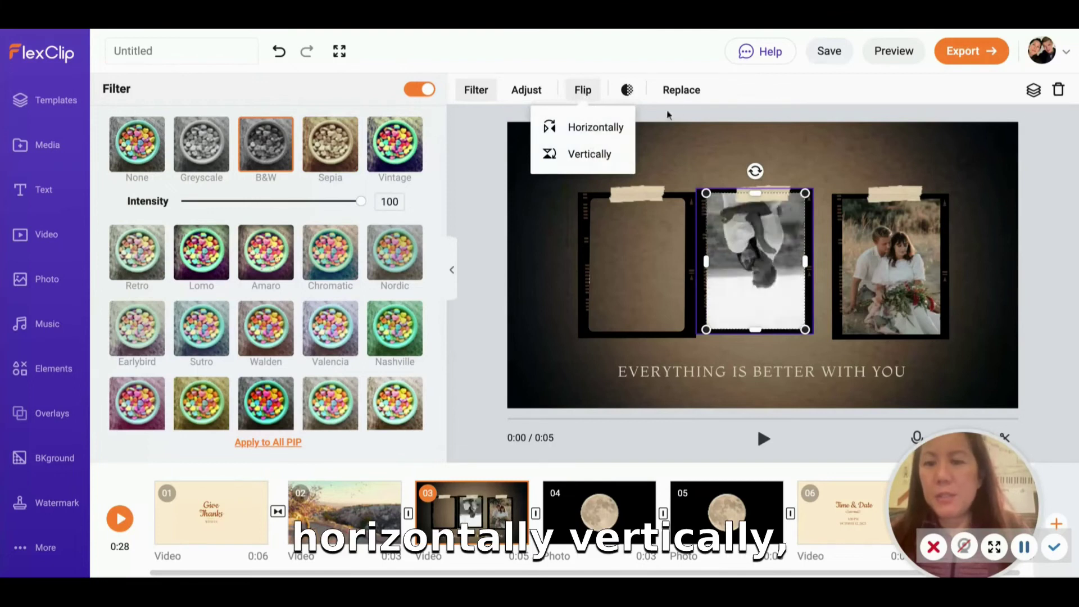
click(591, 134)
click(681, 90)
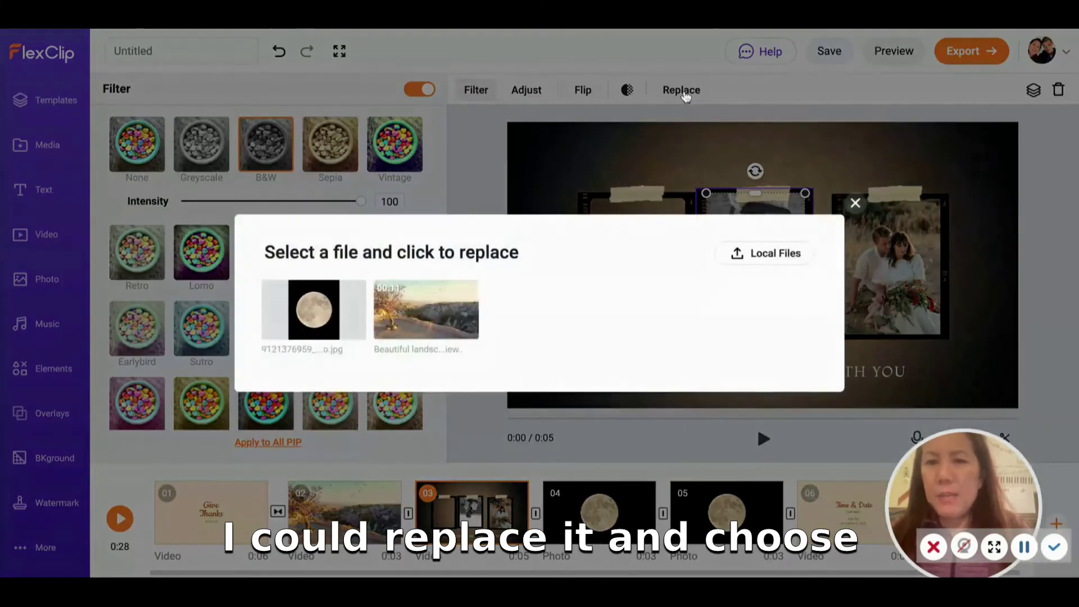
click(416, 318)
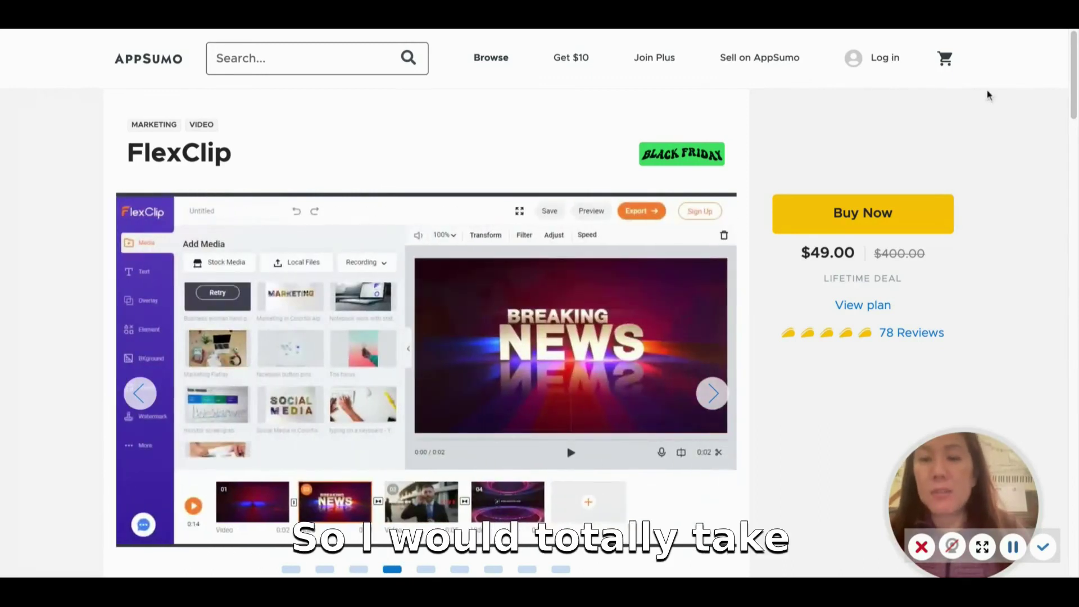
Scroll the FlexClip deal page past the description and TL;DR to Plans and Features
scroll(1073, 66, down, 5)
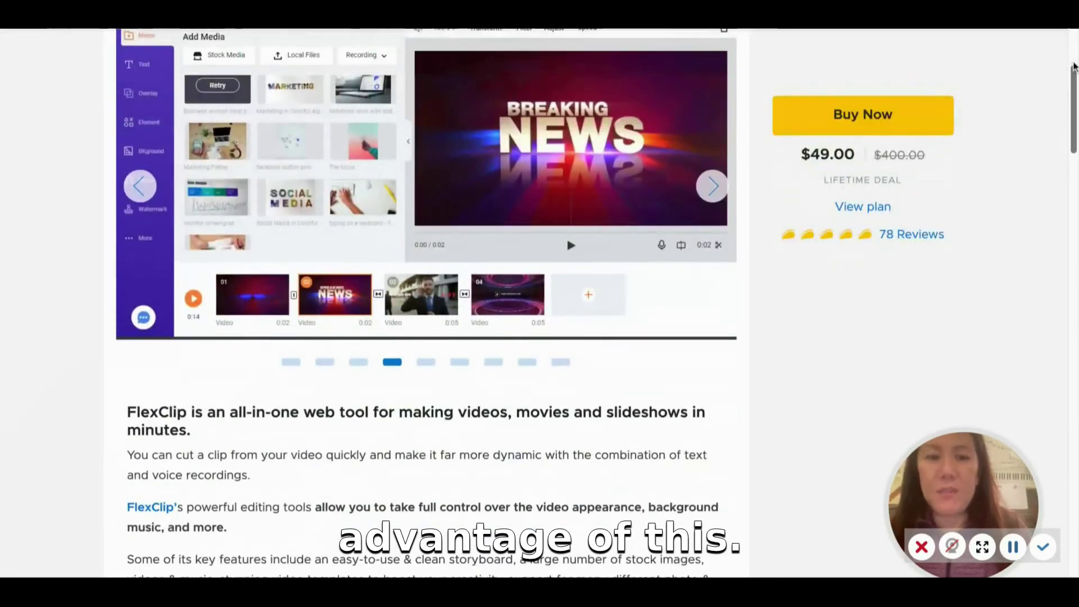
scroll(1073, 66, up, 3)
scroll(602, 303, down, 10)
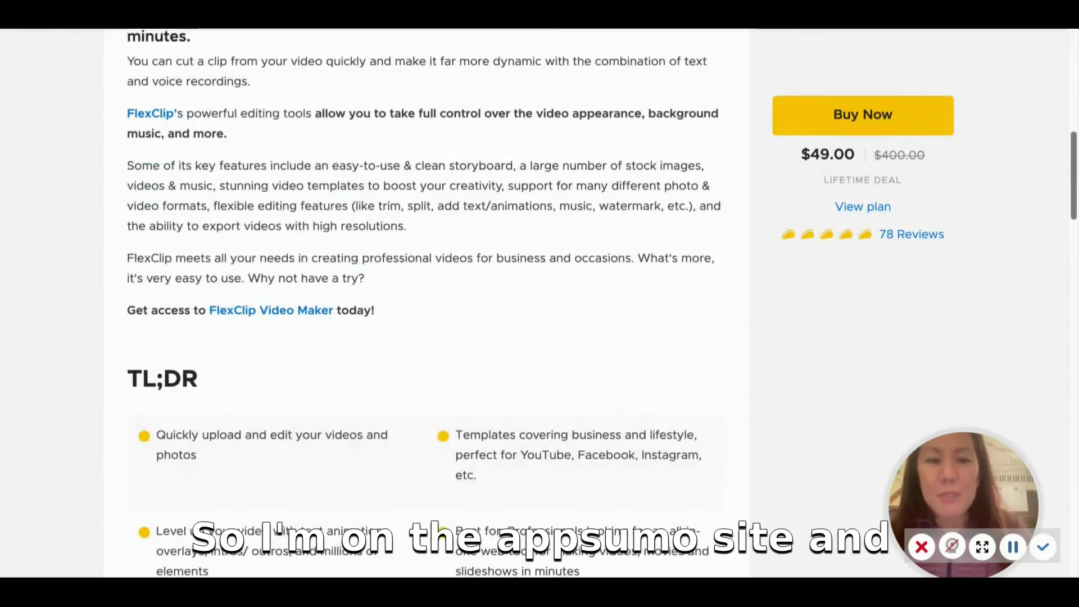
scroll(1038, 186, down, 2)
scroll(1039, 186, up, 8)
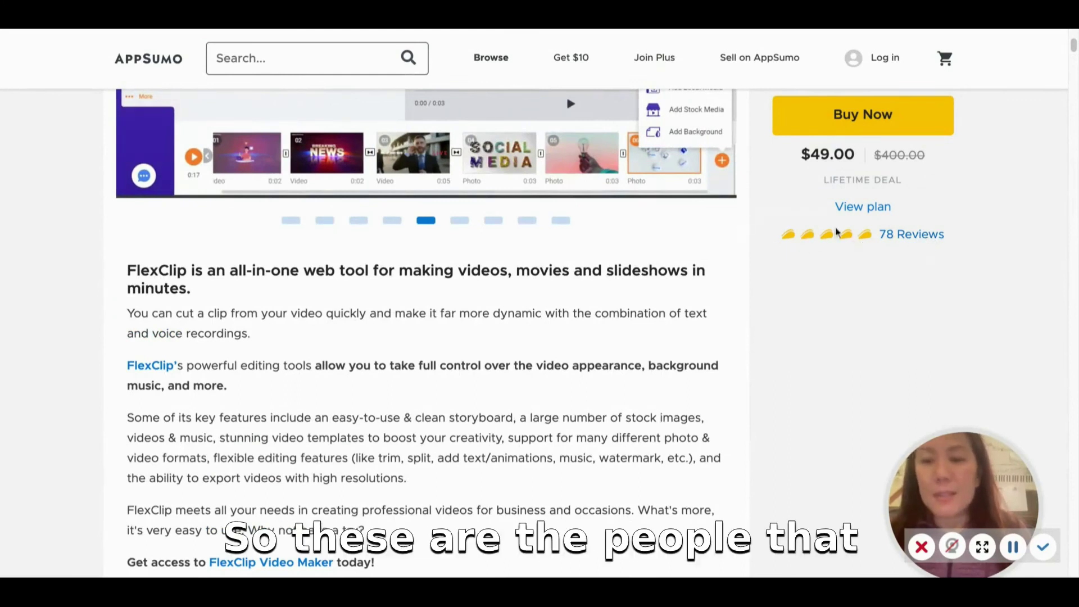
scroll(1070, 67, down, 7)
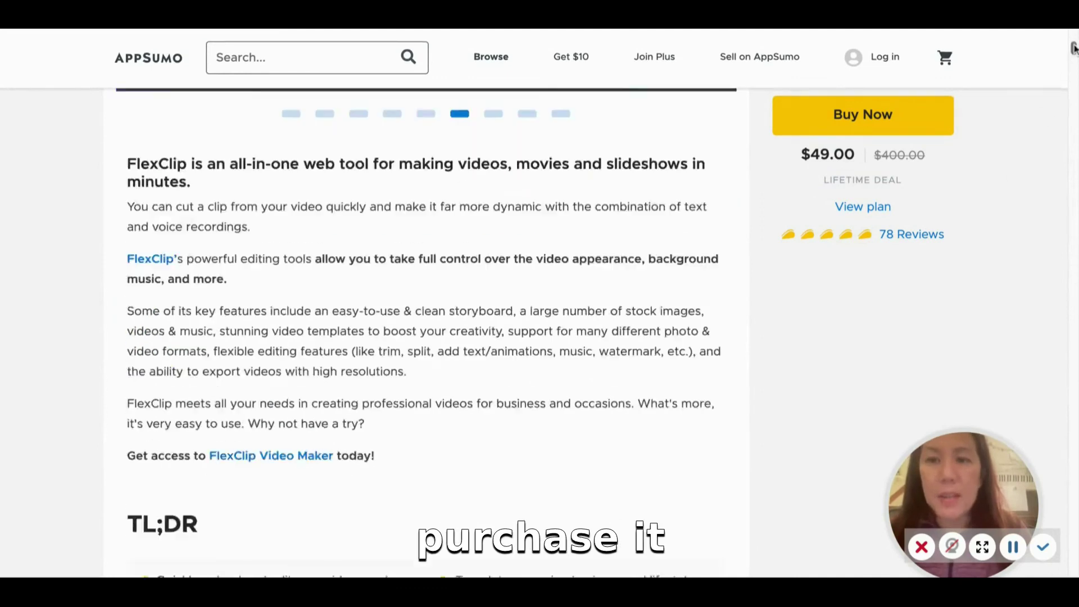
scroll(1074, 51, down, 10)
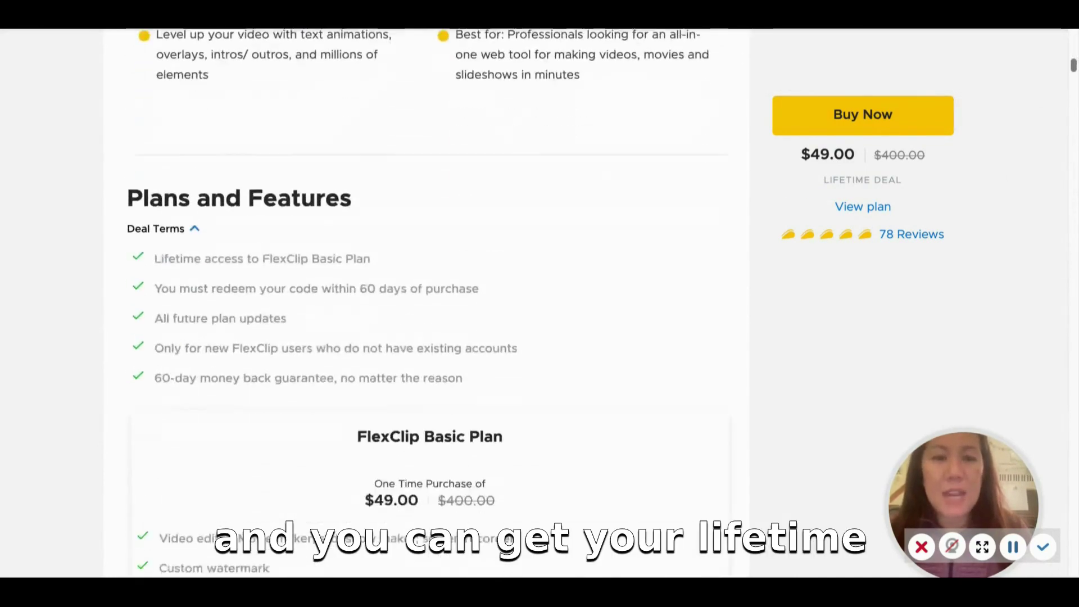
Scroll through the Basic Plan features to the Stack 1 and Stack 2 code entries
scroll(427, 303, down, 3)
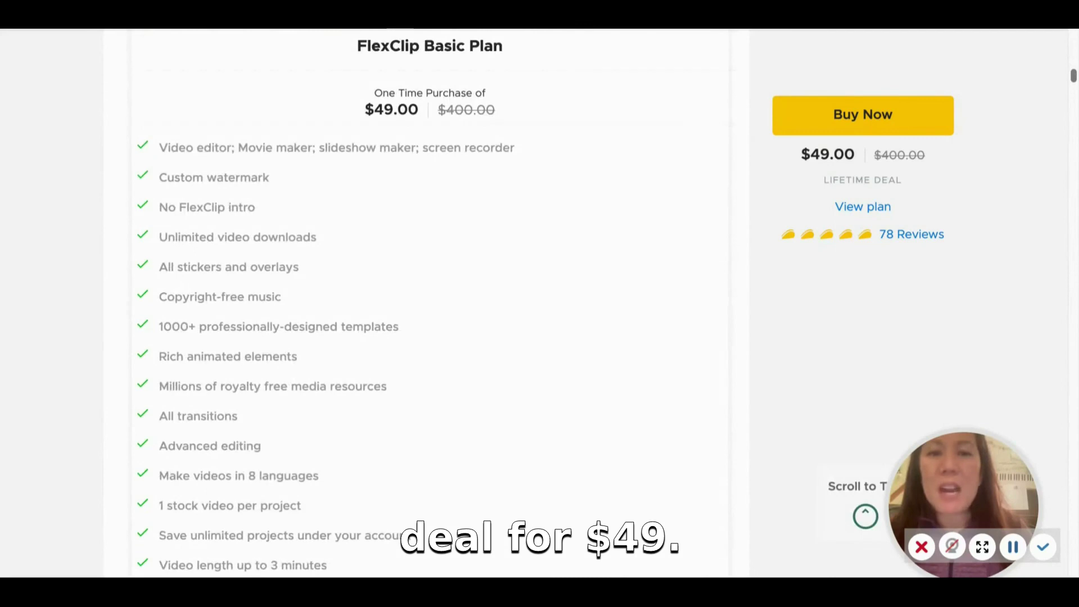
scroll(313, 185, down, 1)
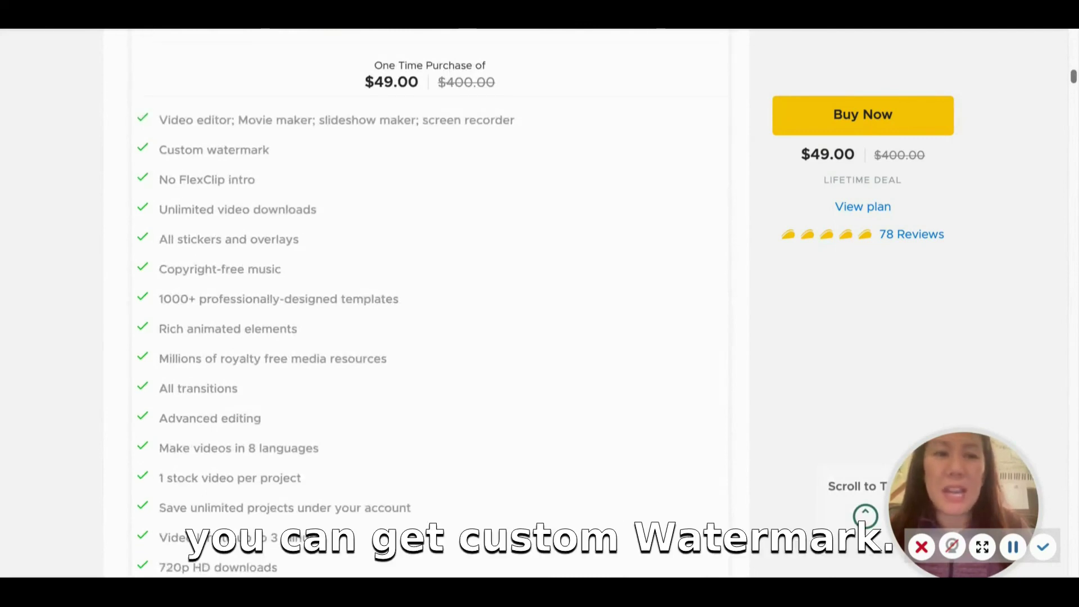
scroll(314, 184, up, 1)
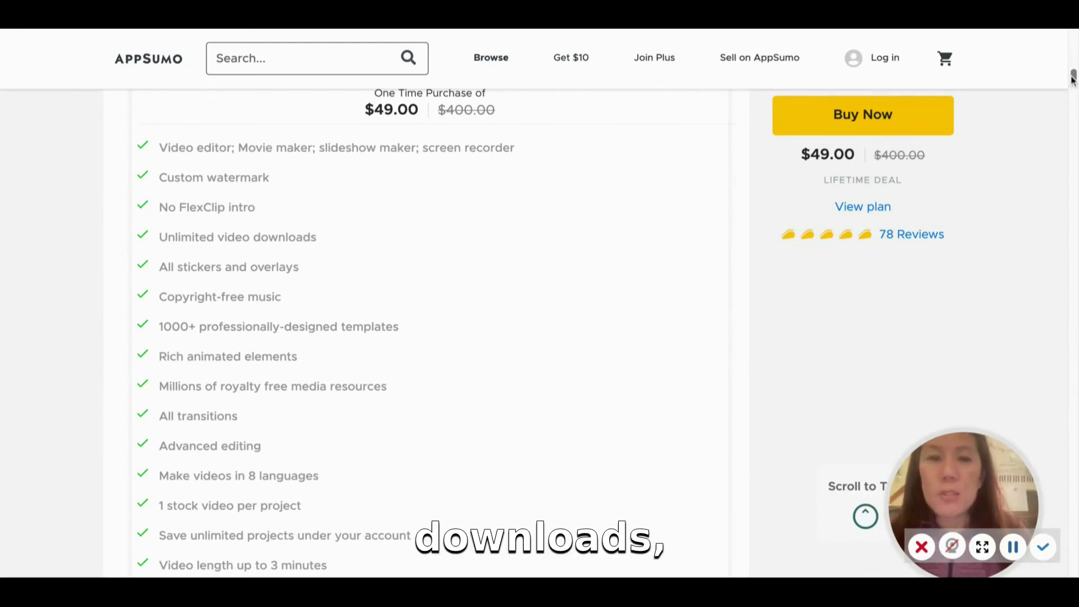
scroll(1073, 79, down, 3)
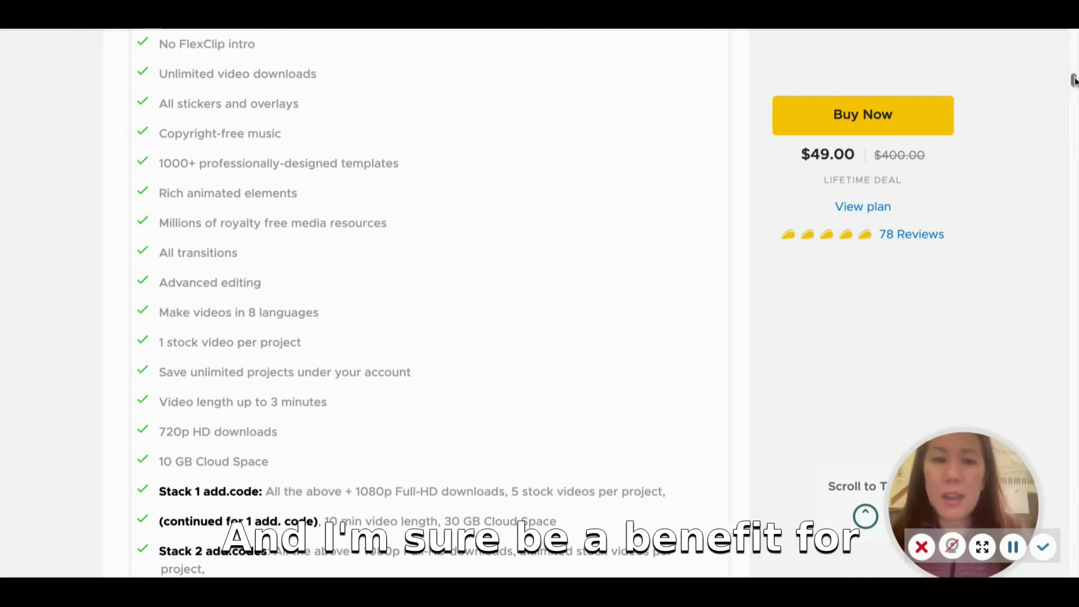
scroll(1073, 83, down, 3)
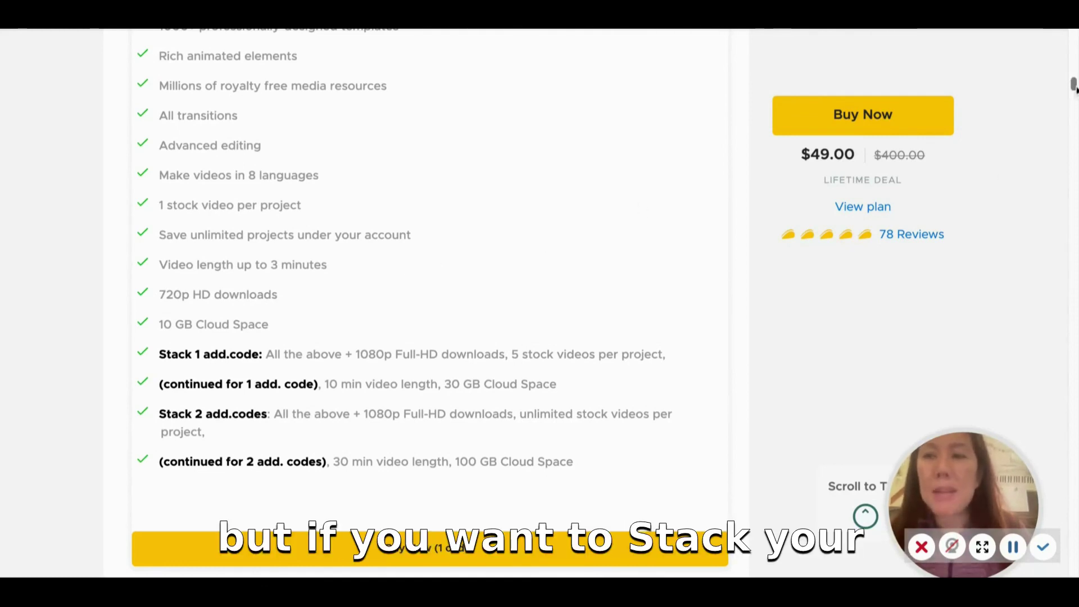
Scroll down to the Buy Now (1 code) button and the Reviews & Questions heading
scroll(1074, 87, down, 2)
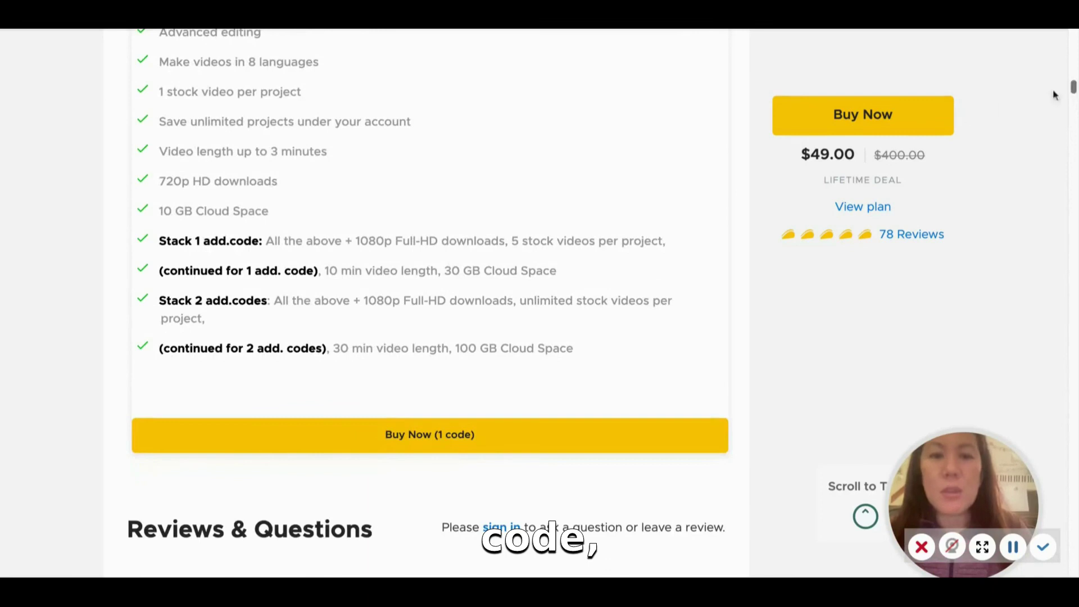